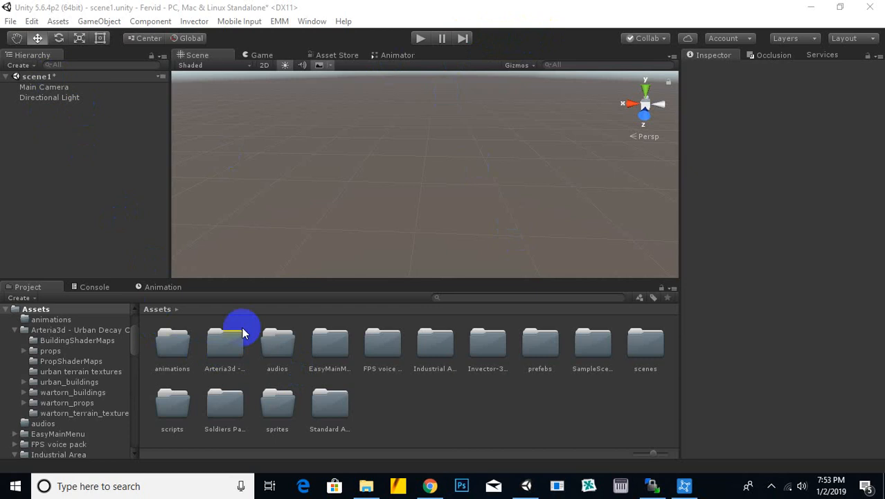
- Examine the contents of the scenes folder and the characters folder inside prefebs
{"action": "left_click", "coordinate": [493, 414]}
{"action": "left_click", "coordinate": [651, 344]}
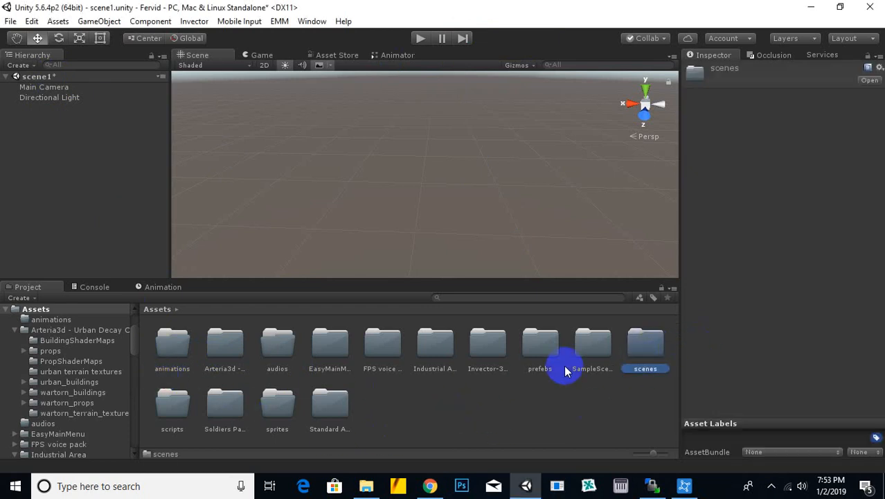
{"action": "double_click", "coordinate": [648, 349]}
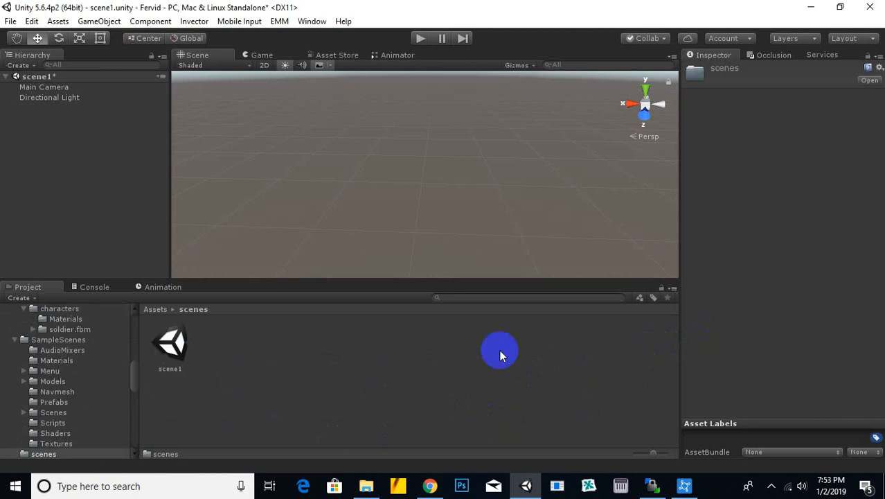
{"action": "left_click", "coordinate": [161, 309]}
{"action": "double_click", "coordinate": [540, 343]}
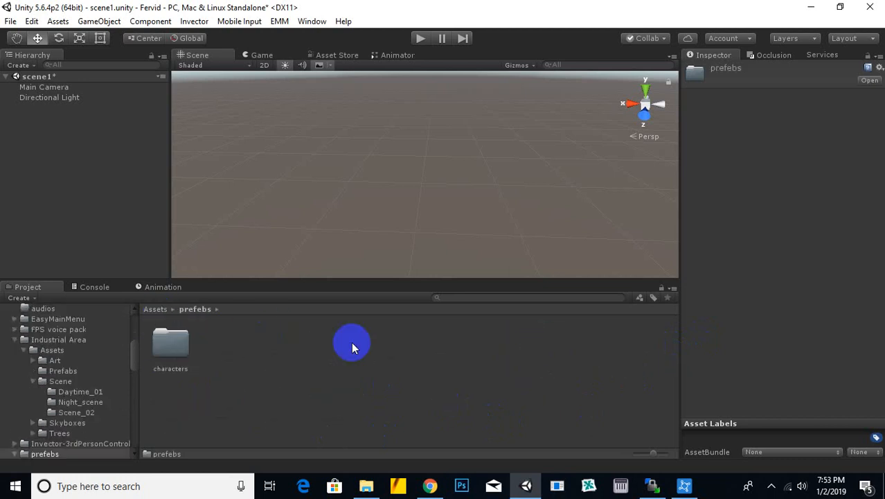
{"action": "double_click", "coordinate": [170, 341]}
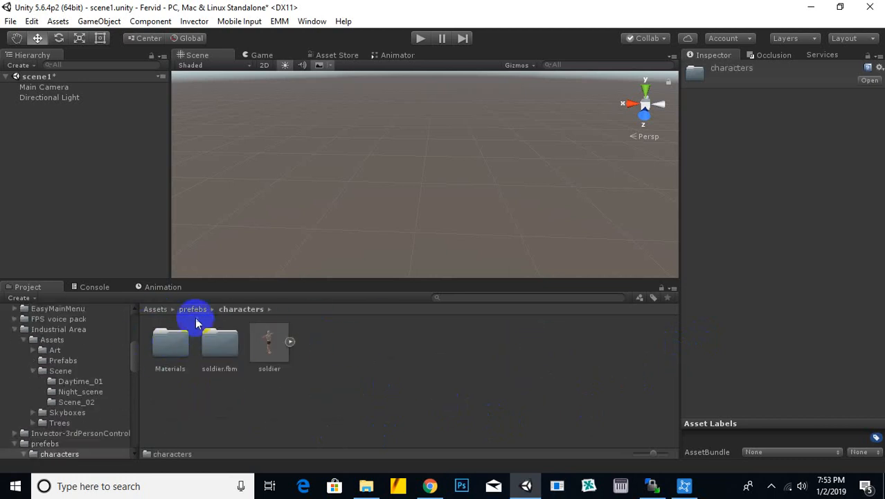
{"action": "left_click", "coordinate": [193, 309]}
{"action": "left_click", "coordinate": [159, 310]}
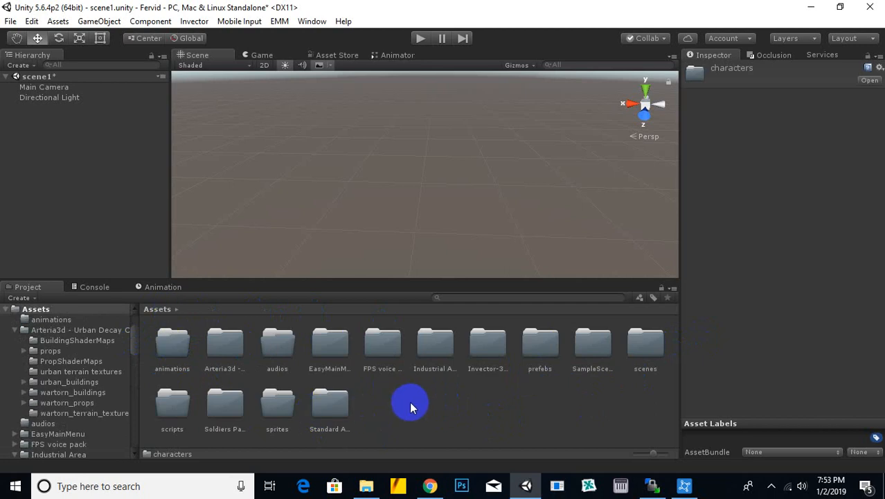
- Create a folder named soldiertextures inside the sprites folder
{"action": "double_click", "coordinate": [277, 407]}
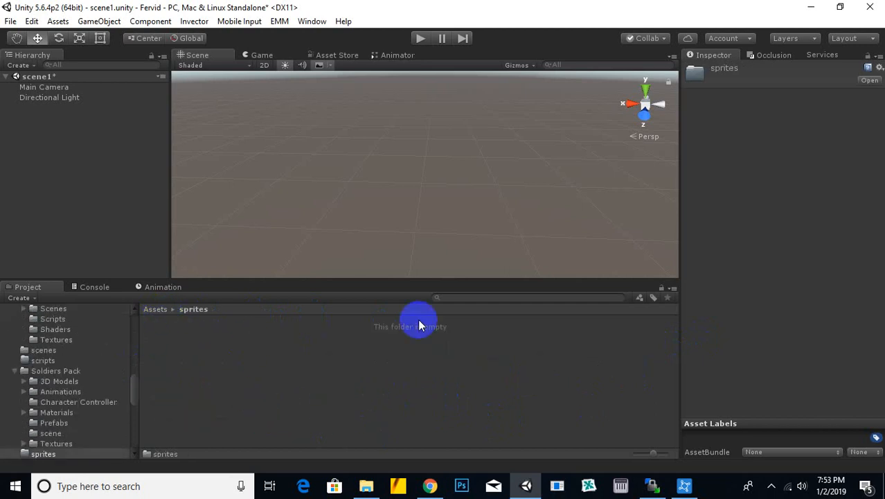
{"action": "left_click", "coordinate": [155, 309]}
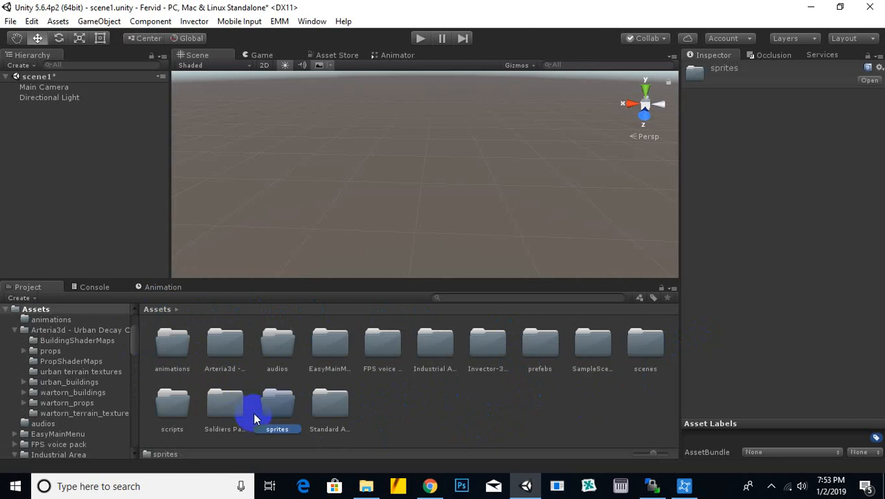
{"action": "double_click", "coordinate": [277, 408]}
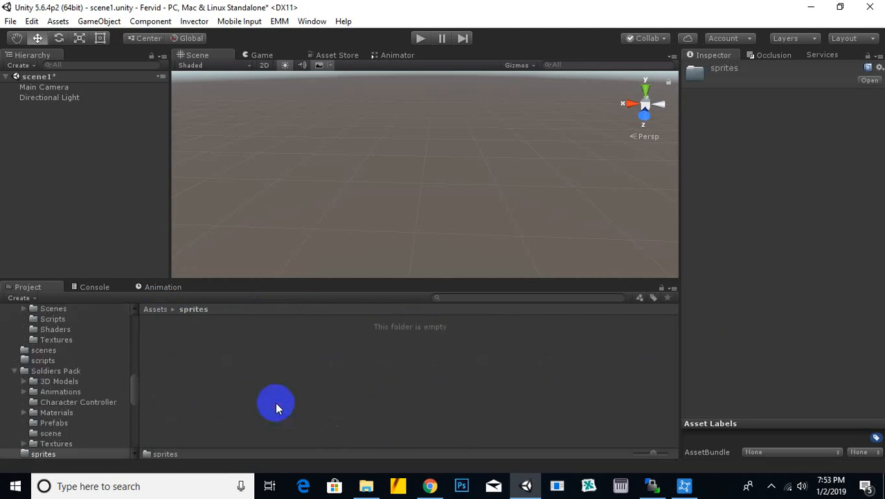
{"action": "right_click", "coordinate": [262, 368]}
{"action": "mouse_move", "coordinate": [326, 118]}
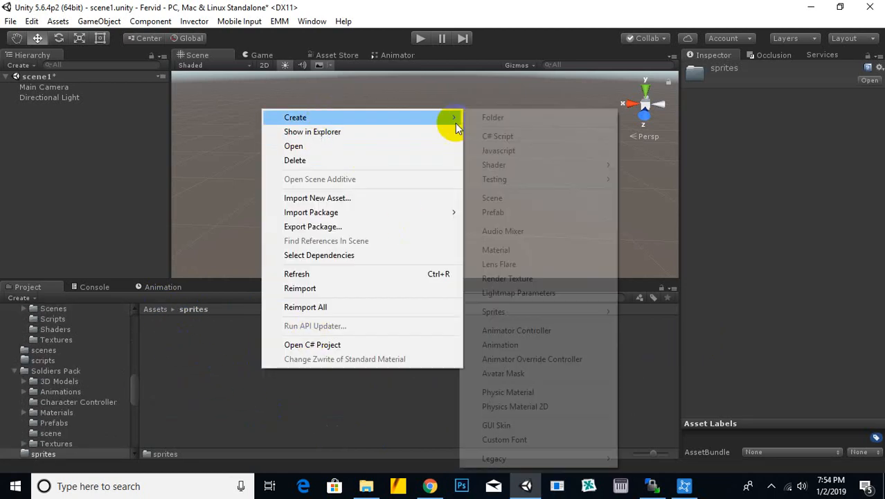
{"action": "left_click", "coordinate": [490, 117]}
{"action": "type", "text": "so"}
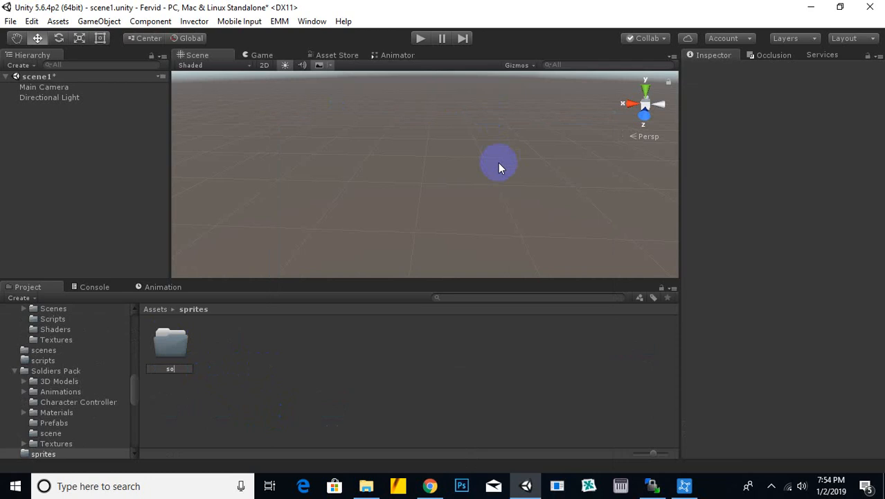
{"action": "type", "text": "ldiertextures"}
{"action": "key", "text": "Return"}
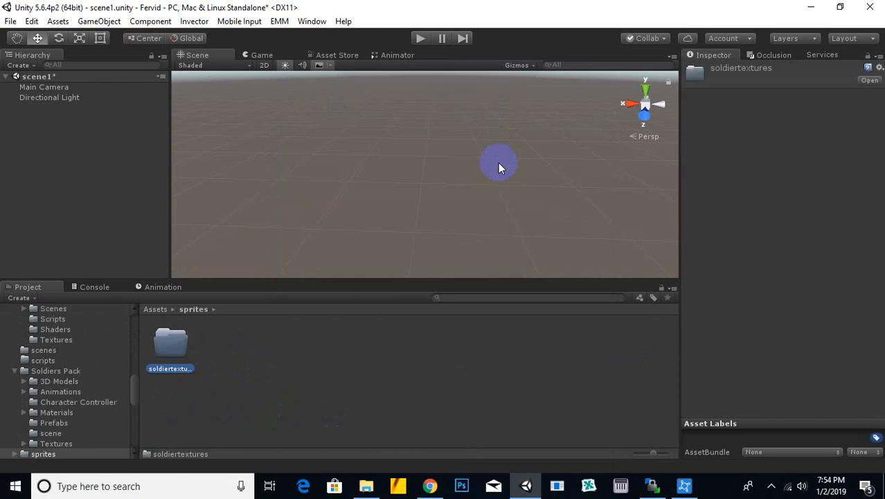
- Check the contents of the scripts folder and return to the root Assets folder
{"action": "left_click", "coordinate": [155, 309]}
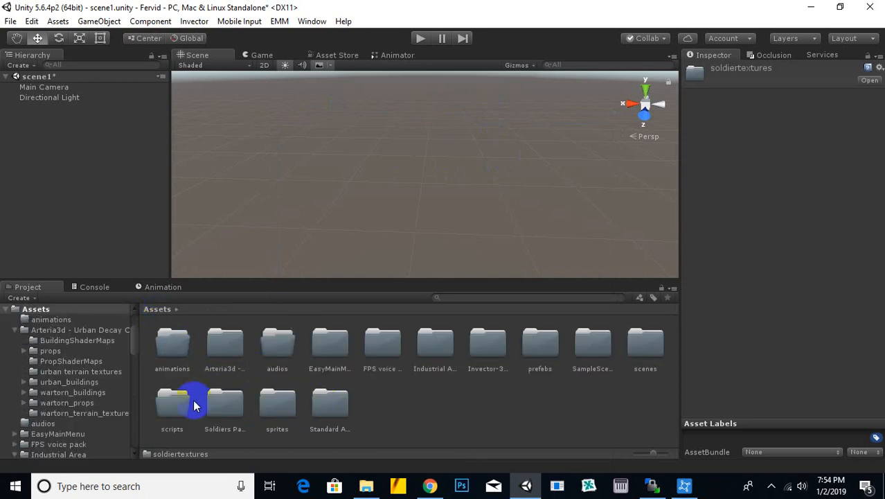
{"action": "double_click", "coordinate": [174, 401]}
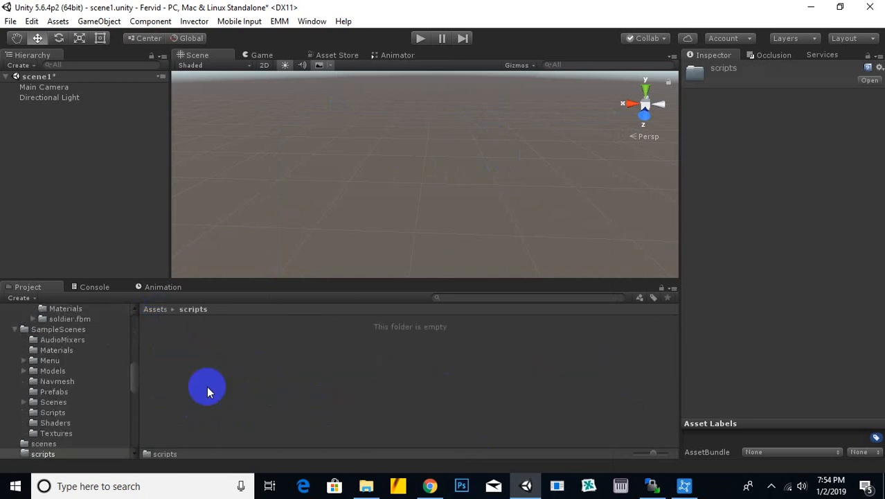
{"action": "left_click", "coordinate": [166, 309]}
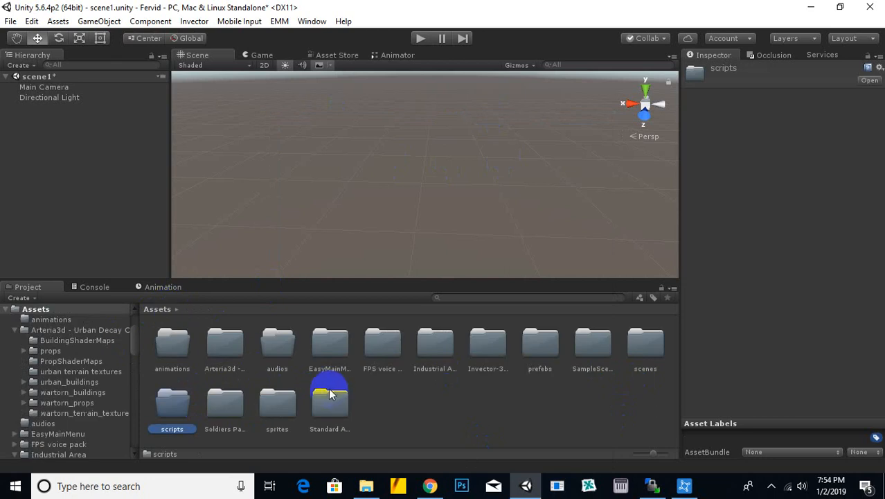
{"action": "left_click", "coordinate": [412, 394]}
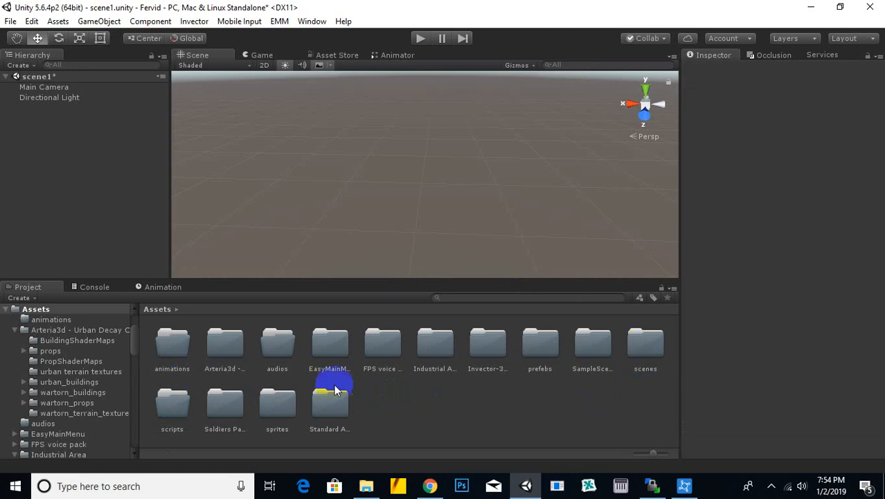
- Look over the EasyMainMenu, FPS voice pack and Invector-3rdPersonController asset folders in the project
{"action": "left_click", "coordinate": [335, 348]}
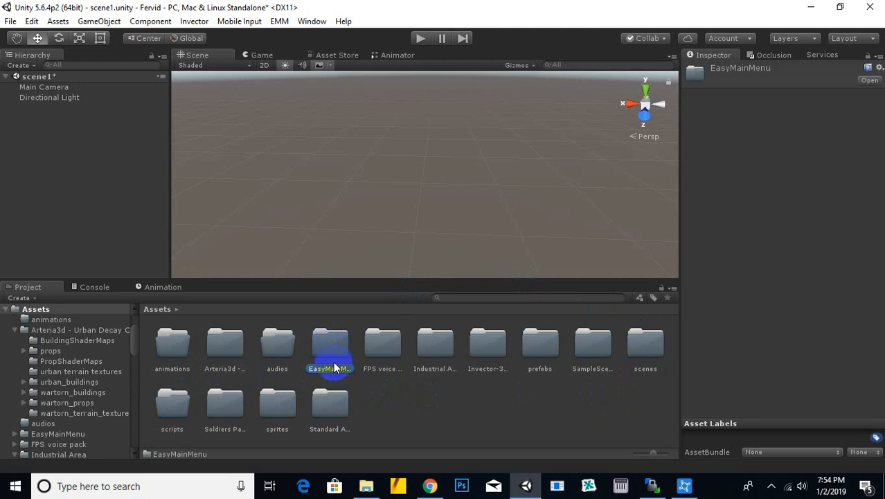
{"action": "left_click", "coordinate": [343, 344]}
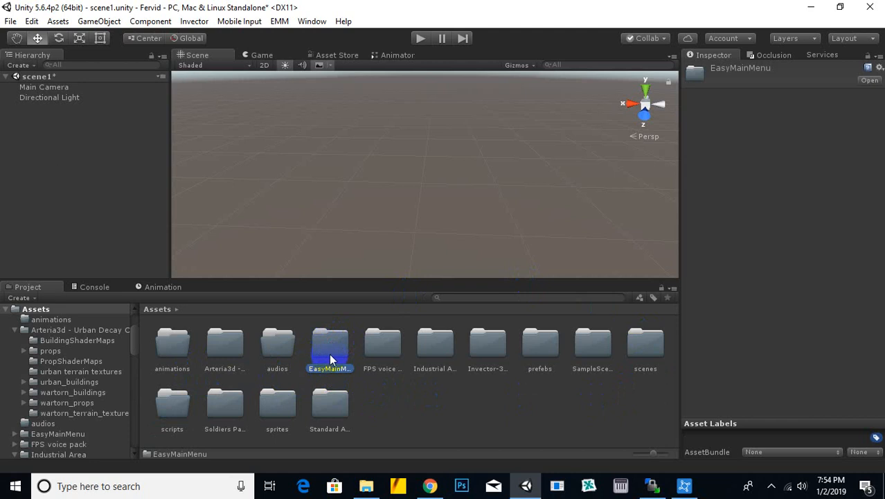
{"action": "left_click", "coordinate": [403, 413]}
{"action": "left_click", "coordinate": [377, 356]}
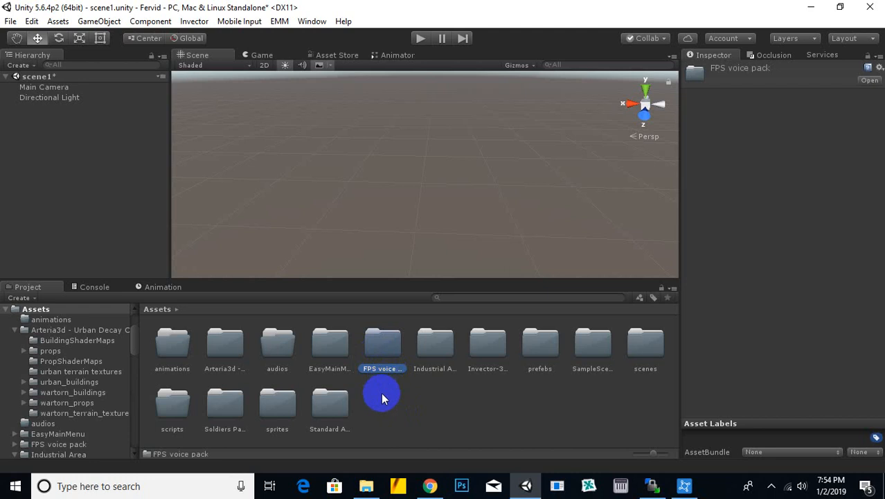
{"action": "left_click", "coordinate": [382, 395]}
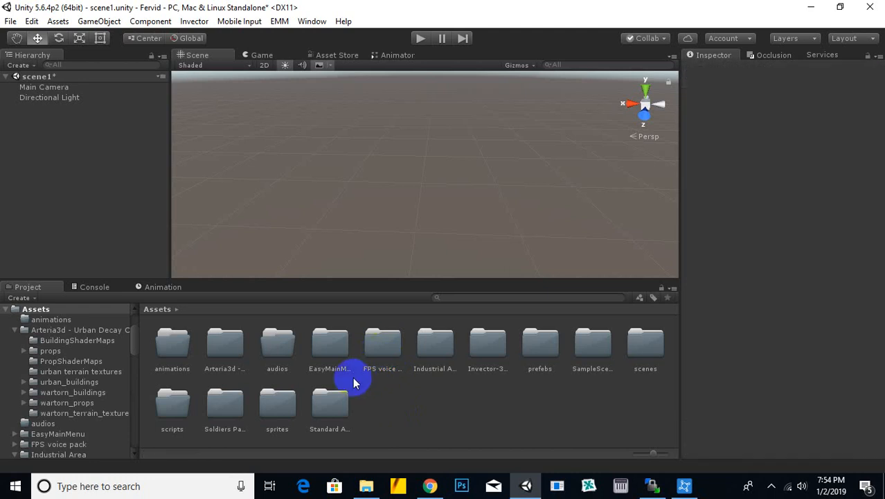
{"action": "left_click", "coordinate": [377, 365]}
{"action": "left_click", "coordinate": [372, 401]}
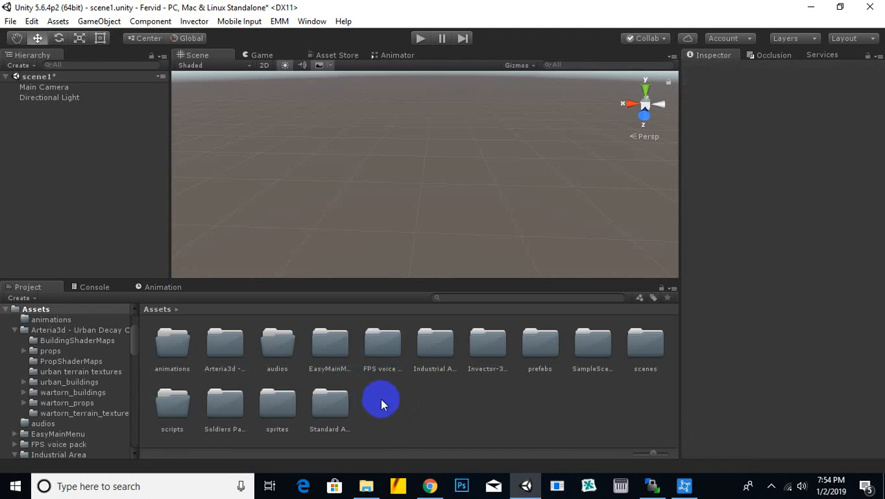
{"action": "left_click", "coordinate": [487, 350]}
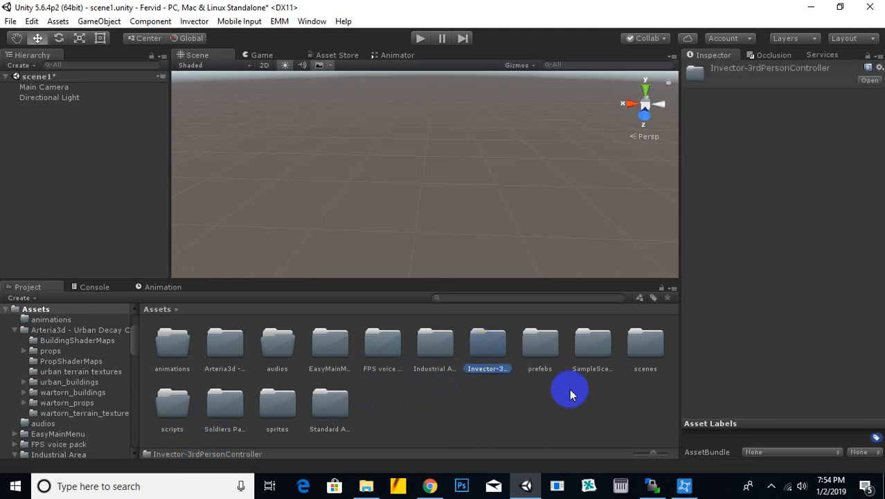
{"action": "left_click", "coordinate": [510, 410]}
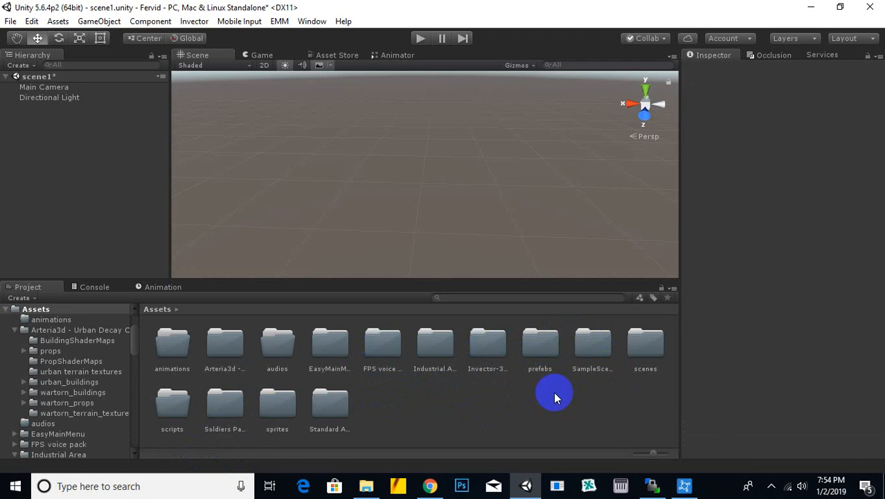
{"action": "left_click", "coordinate": [487, 348]}
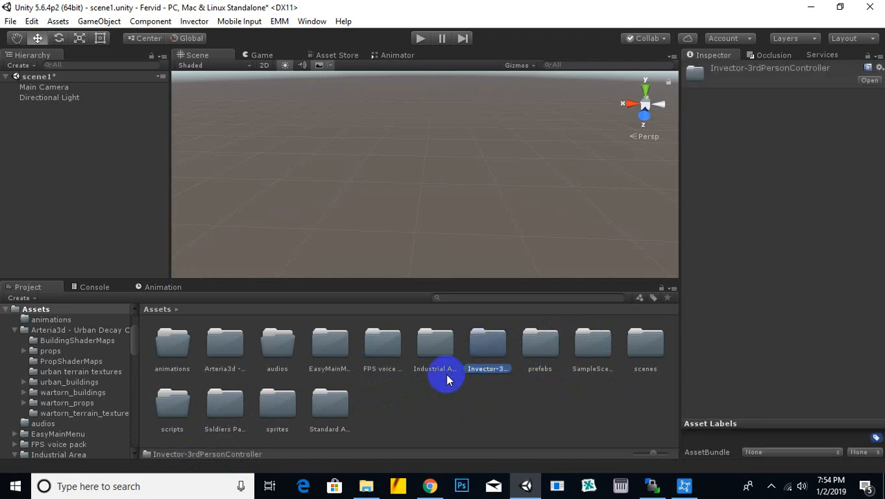
{"action": "left_click", "coordinate": [581, 428]}
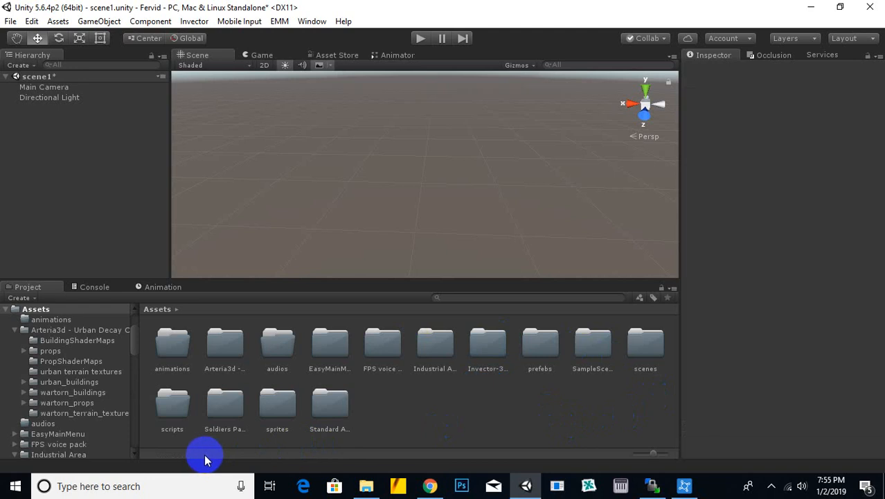
- Examine the subfolders of the Soldiers Pack folder and return to the root Assets folder
{"action": "left_click", "coordinate": [219, 414]}
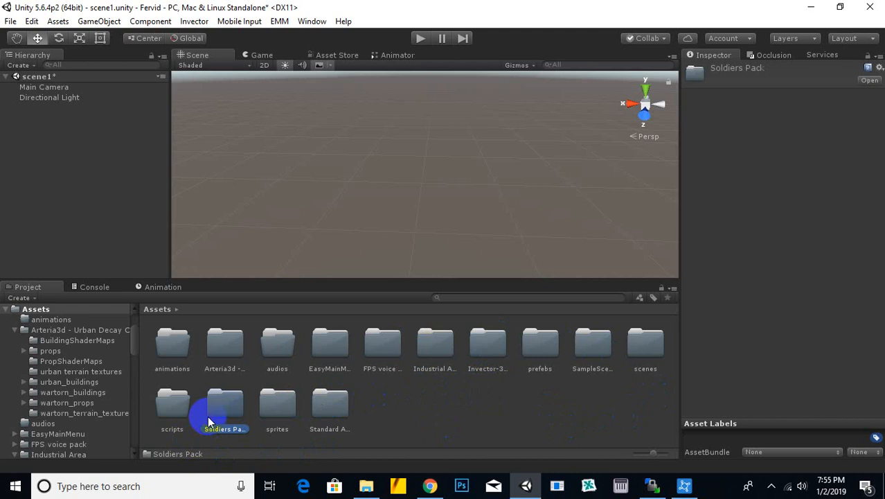
{"action": "left_click", "coordinate": [391, 416]}
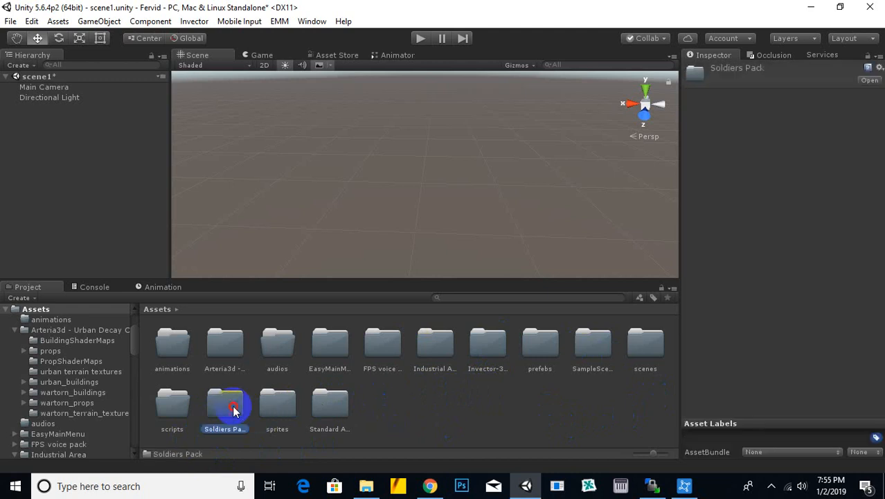
{"action": "double_click", "coordinate": [233, 409]}
{"action": "left_click", "coordinate": [381, 393]}
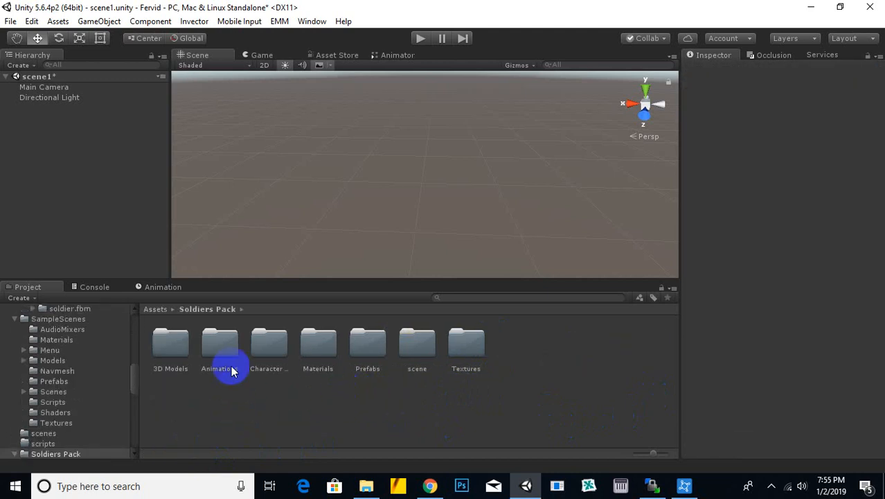
{"action": "left_click", "coordinate": [160, 310]}
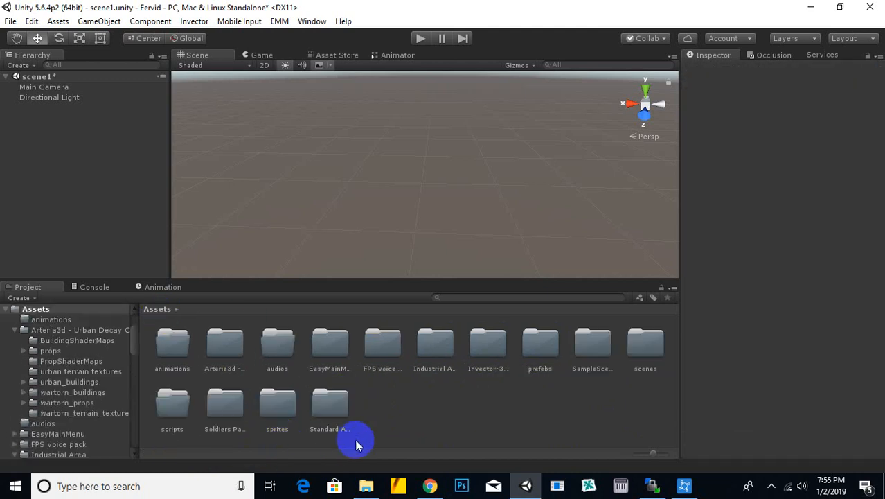
{"action": "left_click", "coordinate": [225, 409]}
{"action": "left_click", "coordinate": [372, 418]}
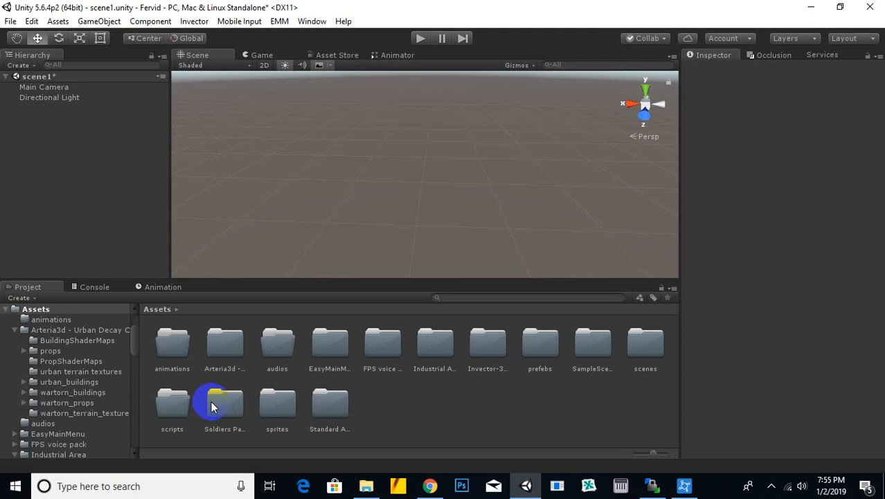
- Add a 3D plane object to scene1
{"action": "right_click", "coordinate": [125, 144]}
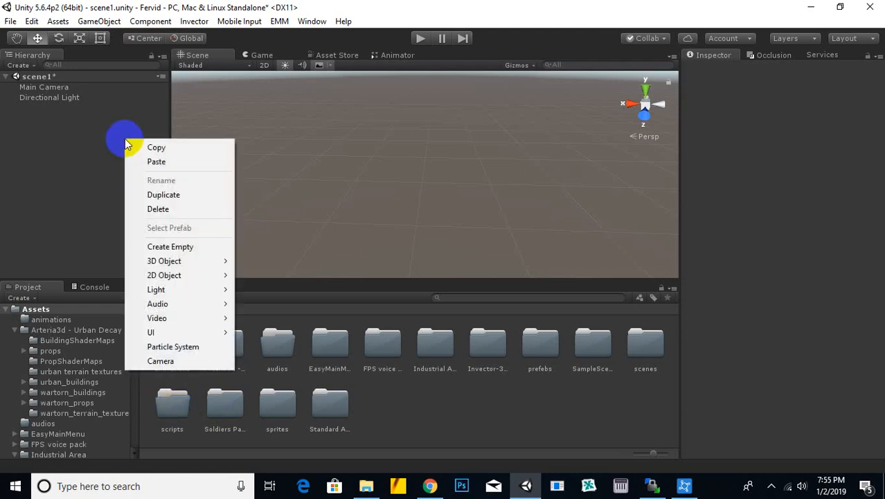
{"action": "mouse_move", "coordinate": [221, 261]}
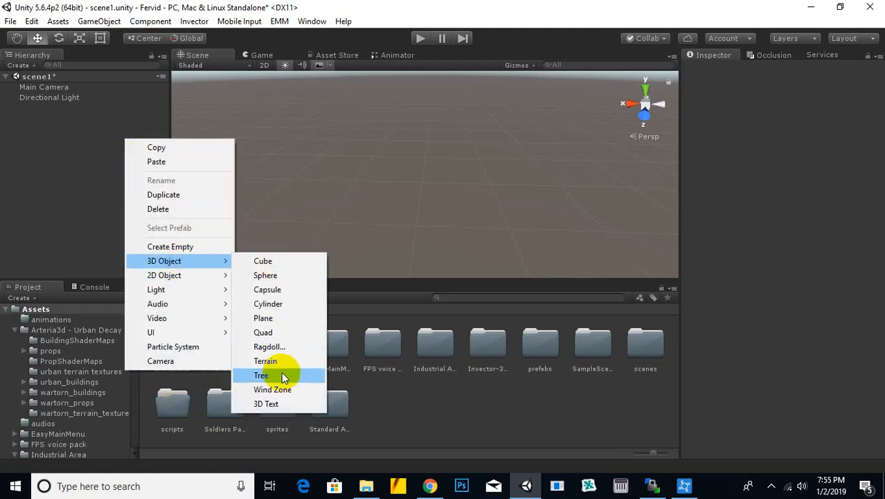
{"action": "left_click", "coordinate": [270, 318]}
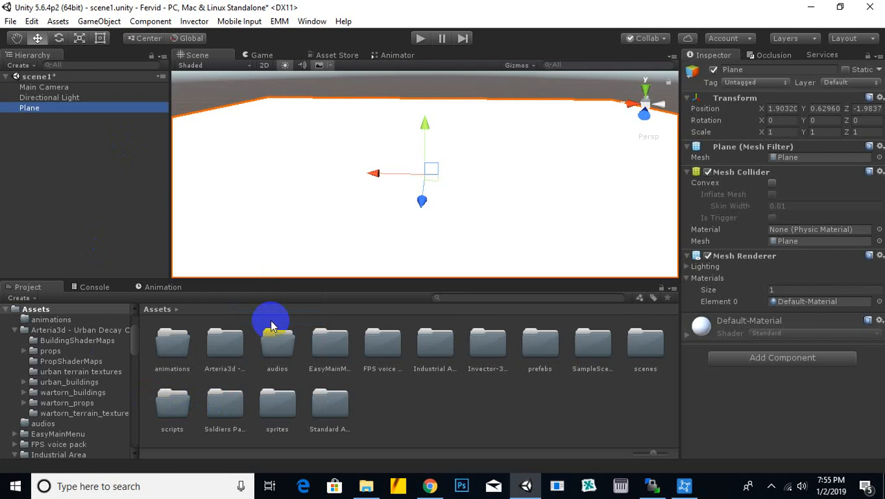
{"action": "scroll", "coordinate": [433, 236], "scroll_direction": "down", "scroll_amount": 5}
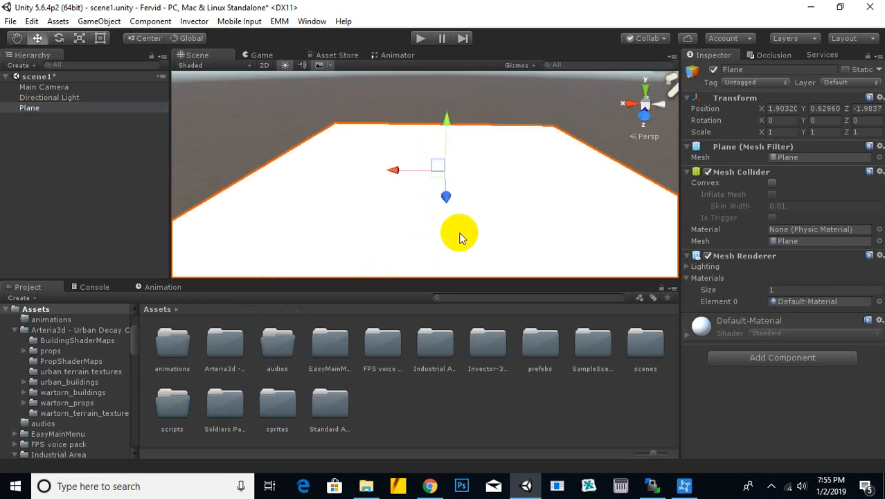
{"action": "scroll", "coordinate": [459, 232], "scroll_direction": "down", "scroll_amount": 1}
{"action": "middle_click_drag", "start_coordinate": [455, 225], "coordinate": [479, 216]}
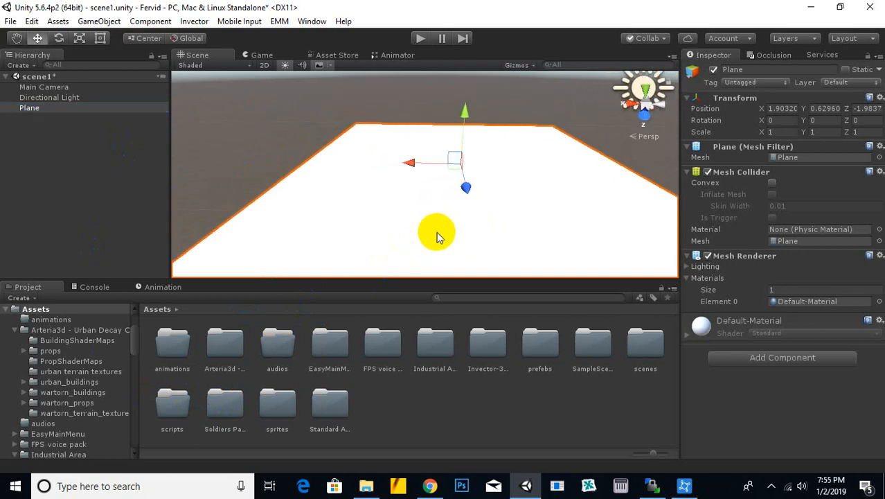
{"action": "scroll", "coordinate": [465, 227], "scroll_direction": "down", "scroll_amount": 1}
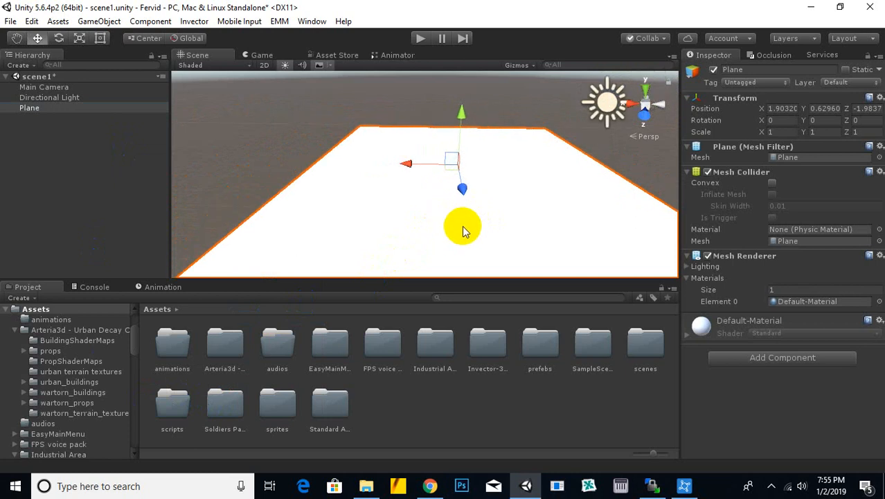
{"action": "middle_click_drag", "start_coordinate": [464, 231], "coordinate": [417, 229]}
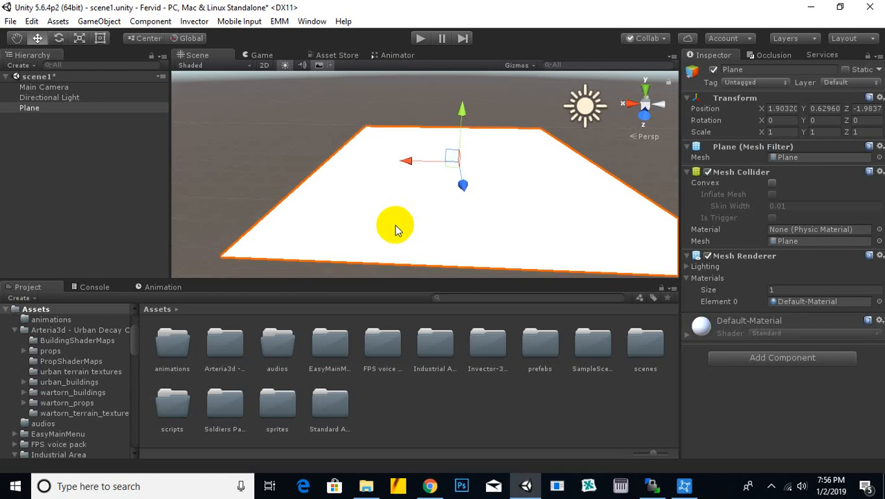
{"action": "middle_click_drag", "start_coordinate": [397, 226], "coordinate": [392, 231]}
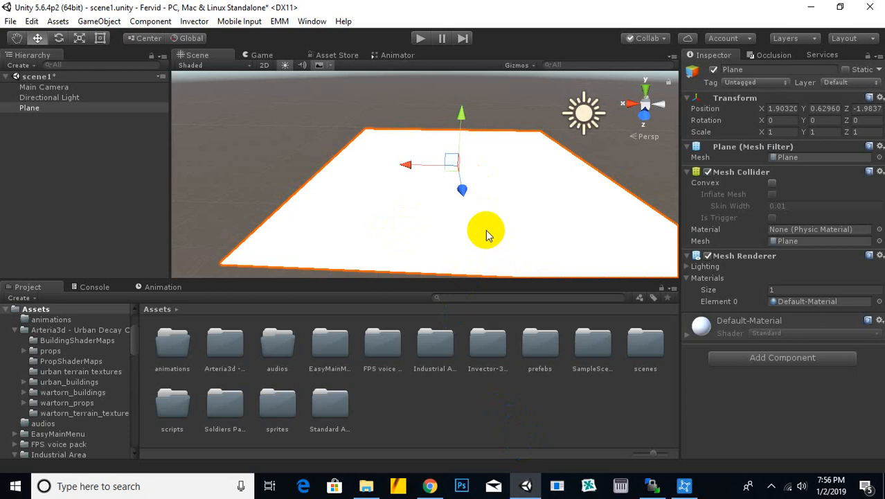
{"action": "right_click", "coordinate": [663, 405]}
{"action": "left_click", "coordinate": [771, 487]}
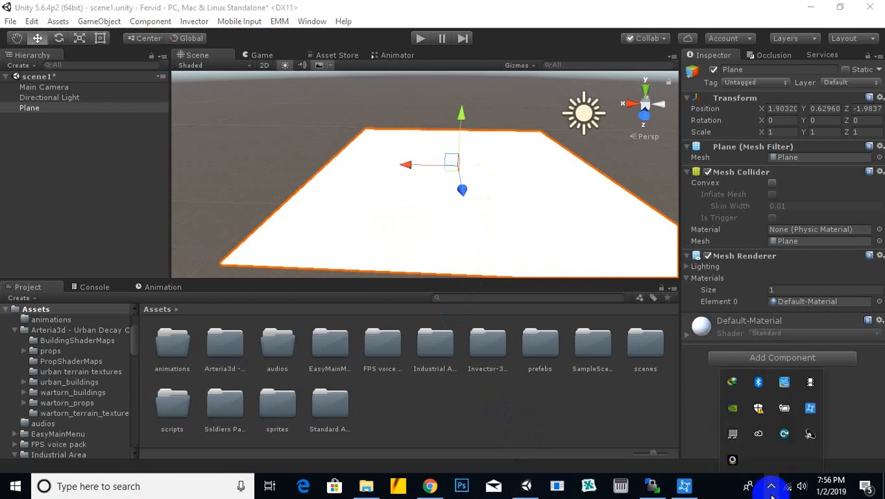
{"action": "left_click", "coordinate": [804, 389]}
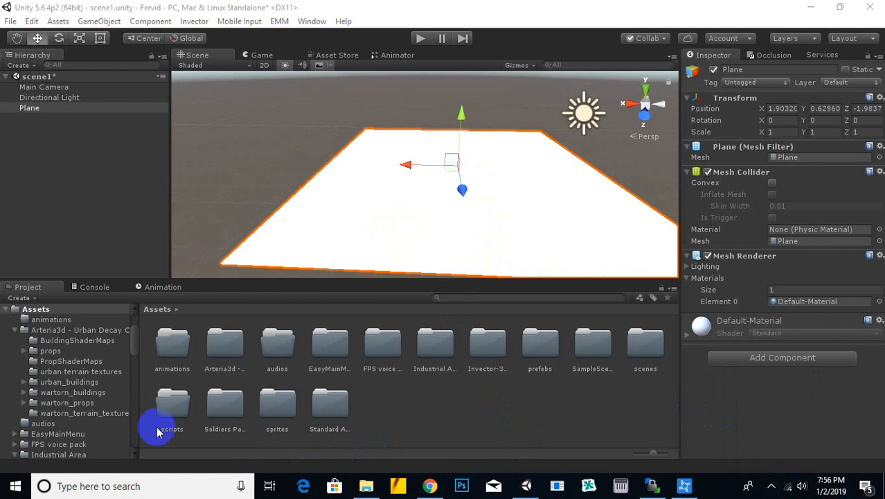
- Open the Prefabs folder inside the Soldiers Pack asset folder
{"action": "double_click", "coordinate": [232, 400]}
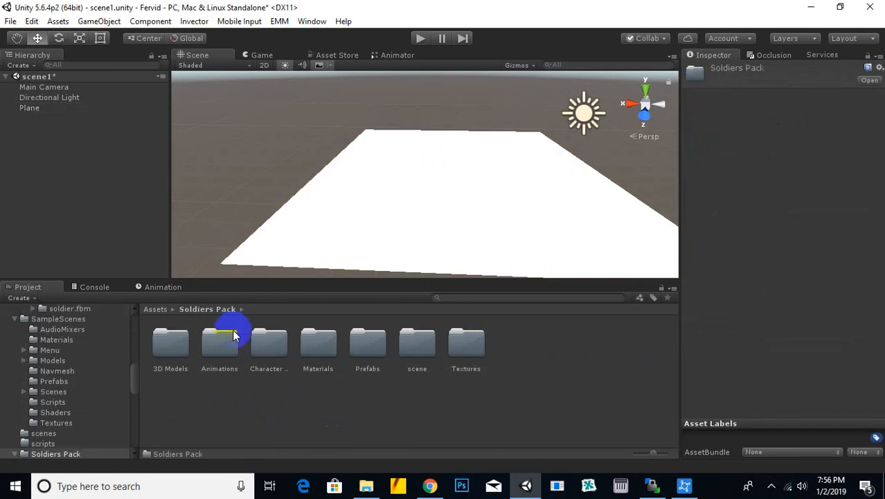
{"action": "left_click", "coordinate": [169, 340]}
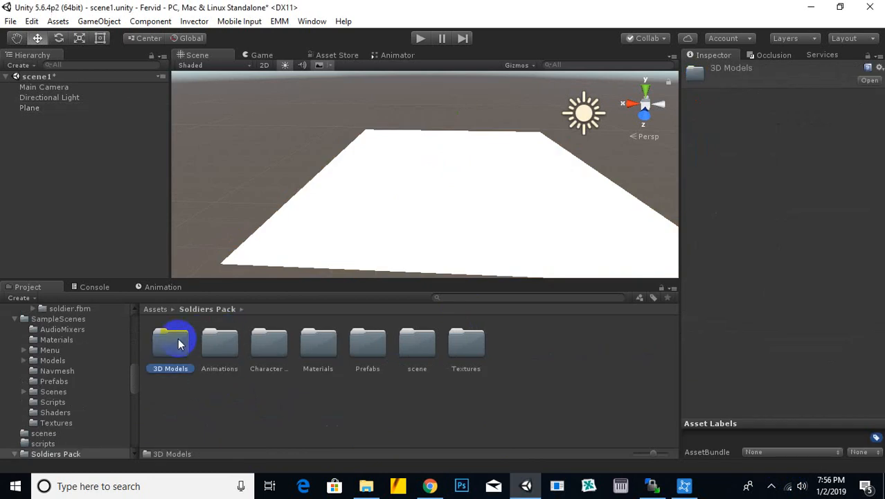
{"action": "left_click", "coordinate": [481, 352]}
{"action": "left_click", "coordinate": [241, 398]}
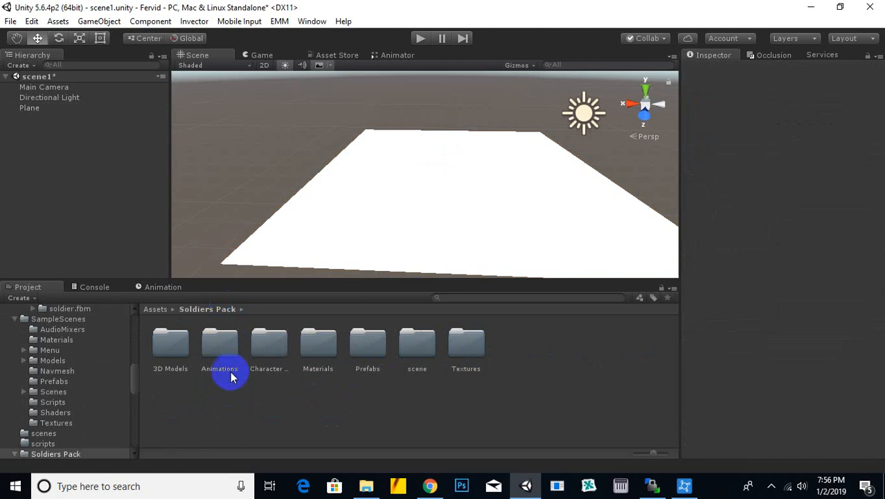
{"action": "left_click", "coordinate": [266, 366]}
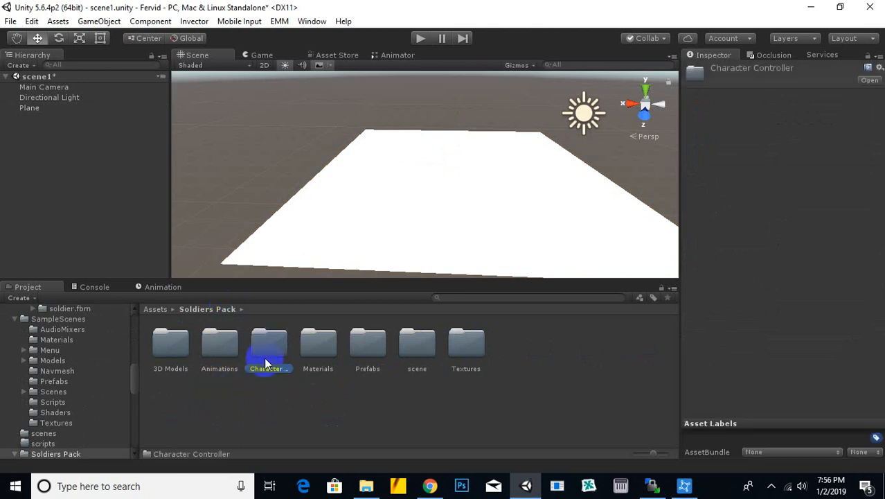
{"action": "left_click", "coordinate": [310, 401]}
{"action": "left_click", "coordinate": [361, 341]}
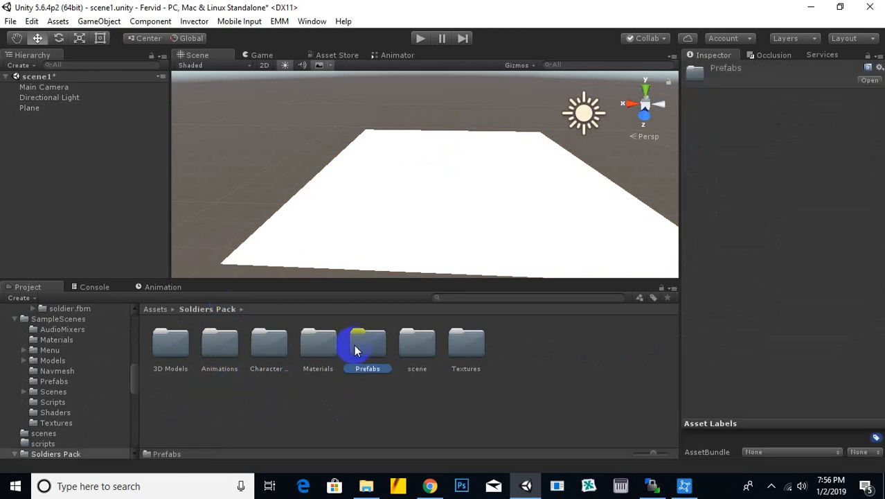
{"action": "double_click", "coordinate": [354, 344]}
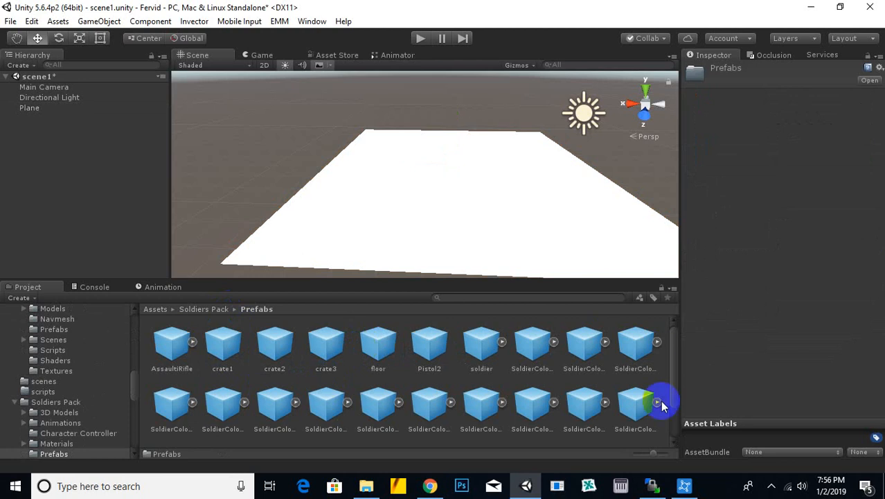
- Look through the soldier prefabs and place the SoldierColor16 prefab on the plane in the scene
{"action": "scroll", "coordinate": [547, 415], "scroll_direction": "down", "scroll_amount": 2}
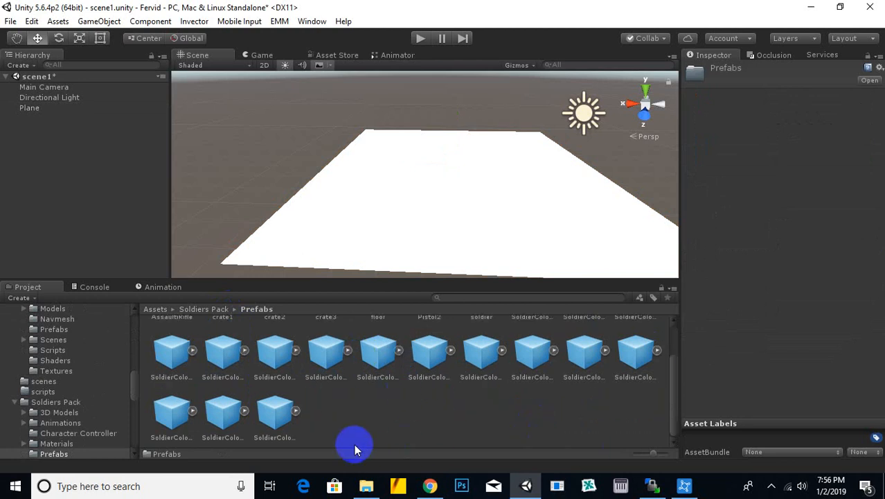
{"action": "scroll", "coordinate": [353, 405], "scroll_direction": "up", "scroll_amount": 2}
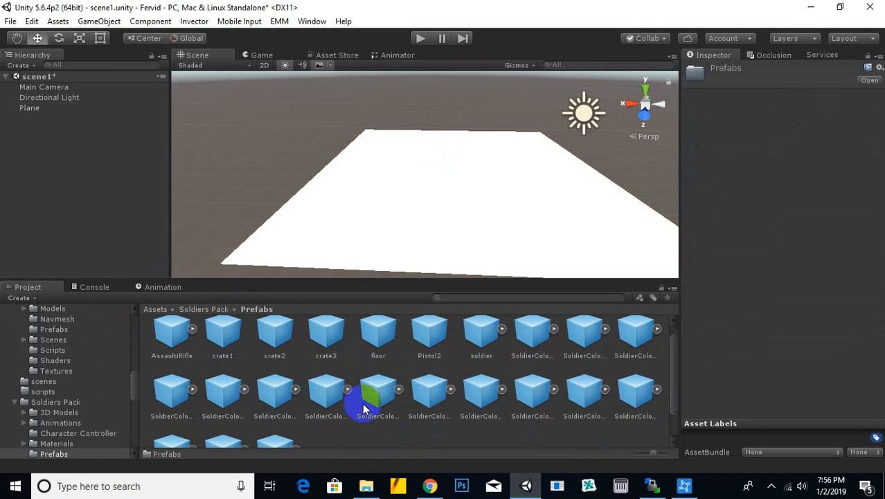
{"action": "scroll", "coordinate": [363, 408], "scroll_direction": "up", "scroll_amount": 1}
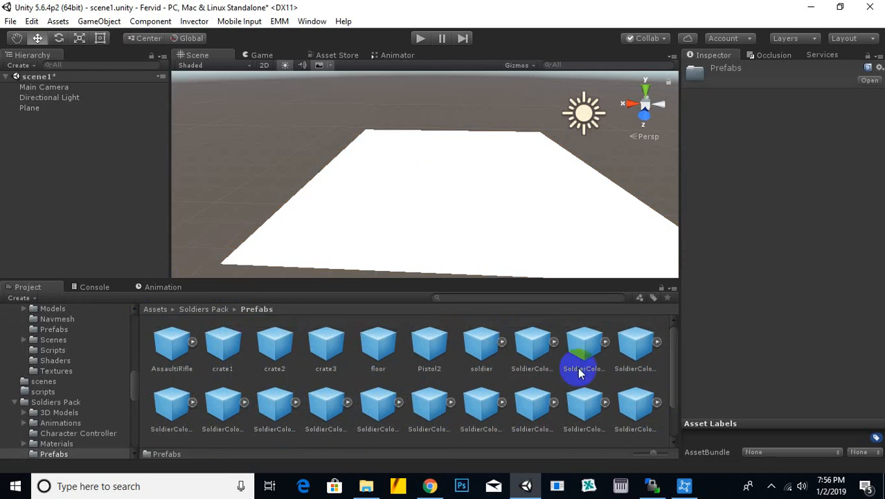
{"action": "scroll", "coordinate": [499, 385], "scroll_direction": "down", "scroll_amount": 1}
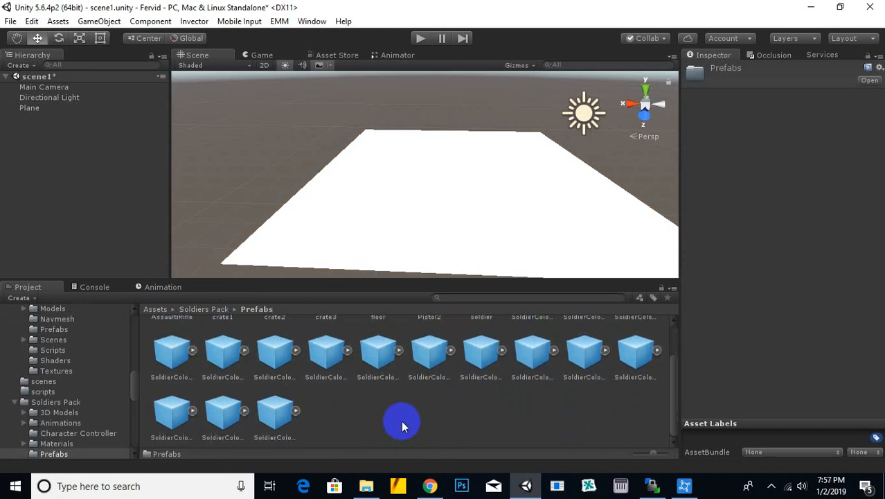
{"action": "left_click_drag", "start_coordinate": [267, 434], "coordinate": [486, 235]}
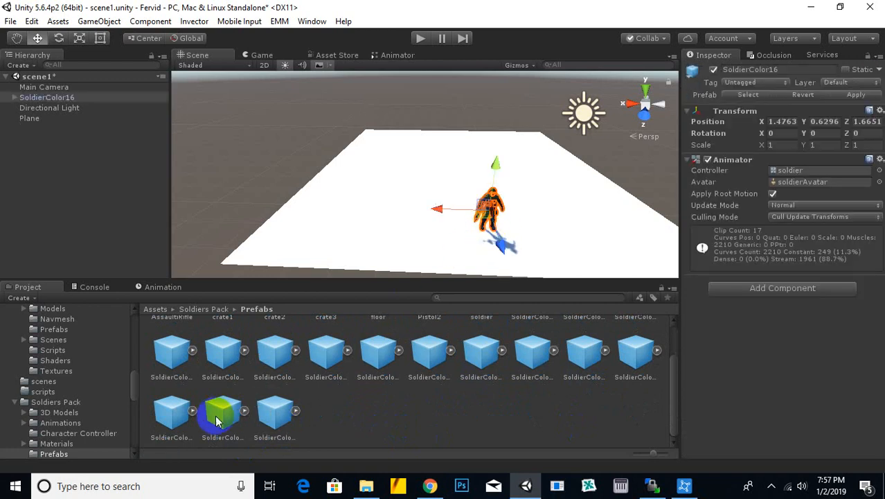
- Place the SoldierColor15, SoldierColor14, SoldierColor13, SoldierColor12 and SoldierColor11 prefabs in a row on either side of SoldierColor16
{"action": "left_click_drag", "start_coordinate": [219, 411], "coordinate": [449, 217]}
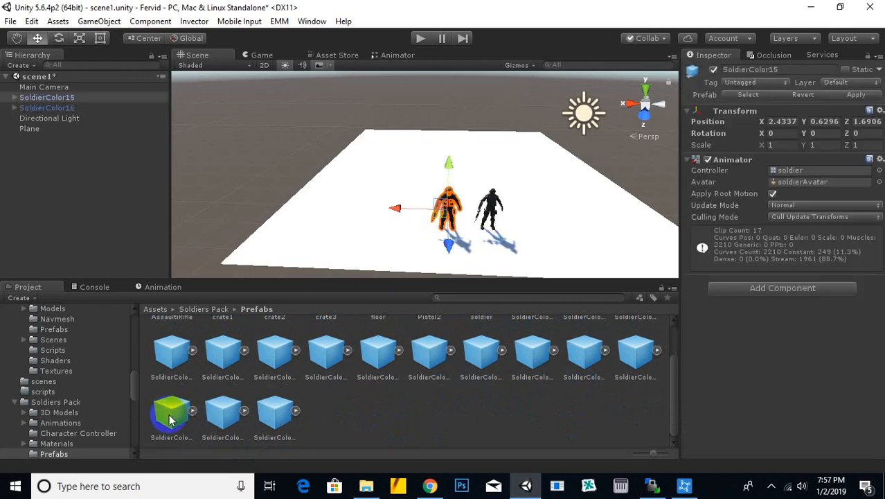
{"action": "left_click_drag", "start_coordinate": [173, 413], "coordinate": [525, 209]}
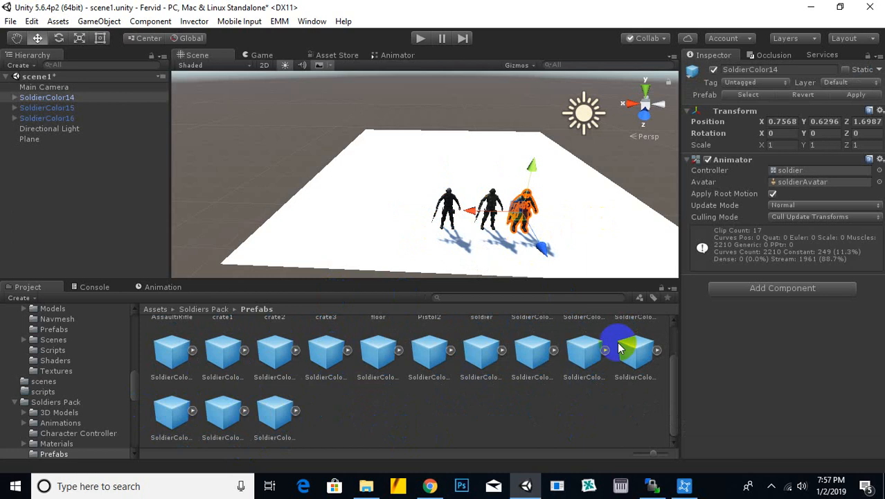
{"action": "left_click_drag", "start_coordinate": [628, 346], "coordinate": [473, 242]}
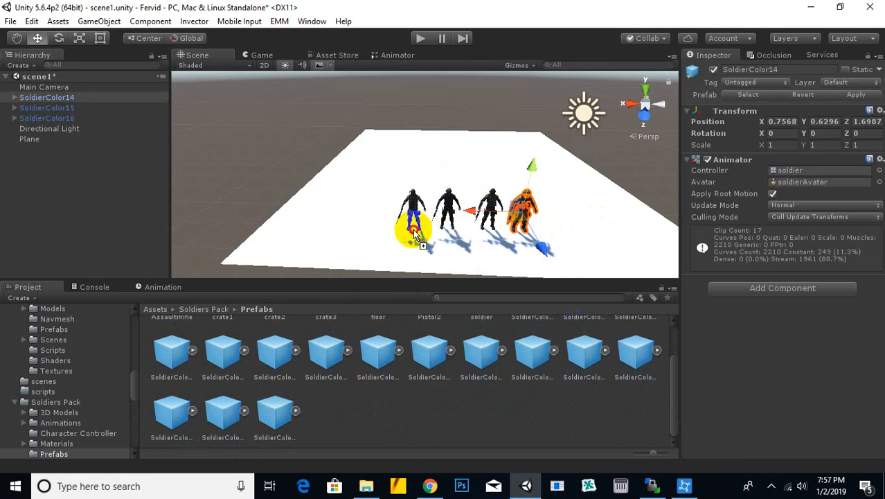
{"action": "left_click_drag", "start_coordinate": [418, 237], "coordinate": [414, 234]}
{"action": "left_click_drag", "start_coordinate": [582, 347], "coordinate": [554, 225]}
{"action": "left_click_drag", "start_coordinate": [532, 350], "coordinate": [375, 224]}
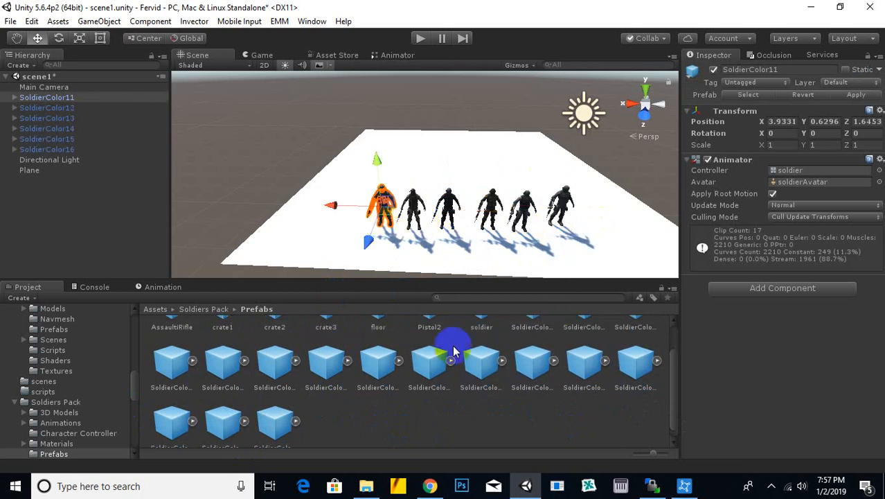
- Extend the row of soldiers toward the plane's edge with the SoldierColor10, SoldierColor8 and SoldierColor7 prefabs
{"action": "left_click_drag", "start_coordinate": [403, 306], "coordinate": [361, 233]}
{"action": "left_click_drag", "start_coordinate": [398, 384], "coordinate": [398, 384]}
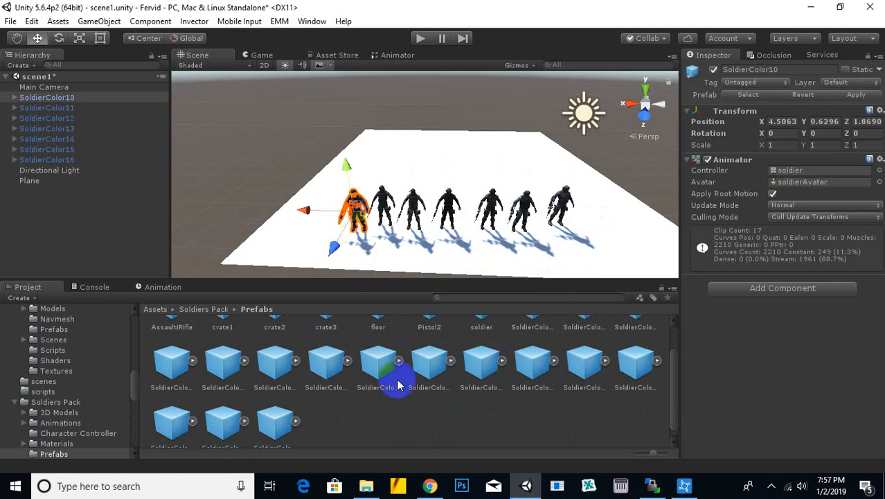
{"action": "left_click_drag", "start_coordinate": [350, 320], "coordinate": [324, 230]}
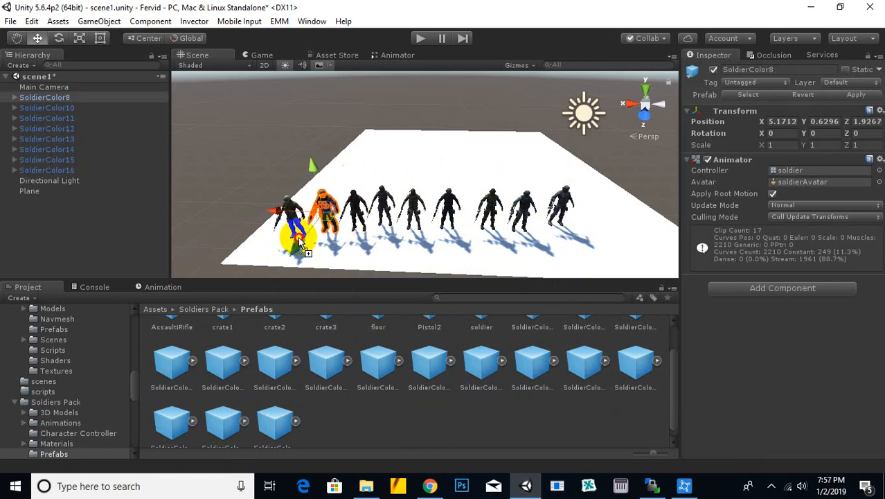
{"action": "left_click_drag", "start_coordinate": [299, 240], "coordinate": [299, 241]}
- Inspect the soldiers at the SoldierColor7 end of the row up close and delete SoldierColor8 from the scene
{"action": "middle_click_drag", "start_coordinate": [404, 250], "coordinate": [469, 239]}
{"action": "scroll", "coordinate": [479, 201], "scroll_direction": "up", "scroll_amount": 7}
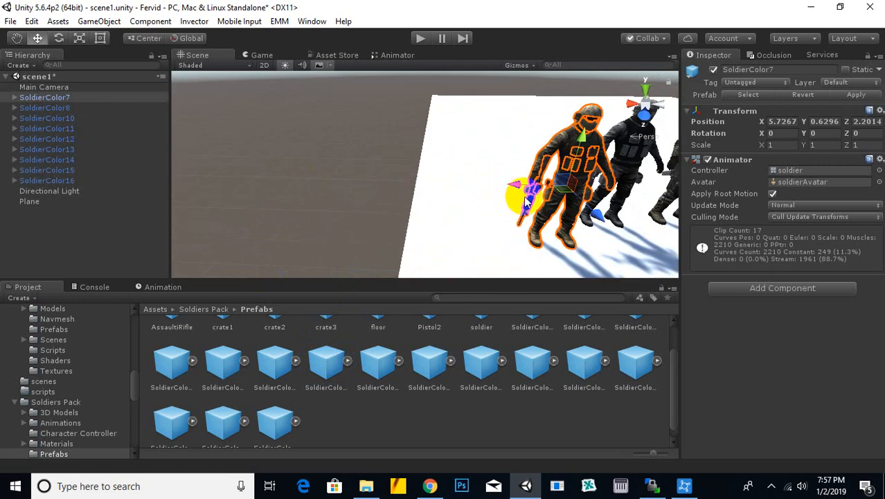
{"action": "left_click_drag", "start_coordinate": [526, 199], "coordinate": [438, 205], "text": "alt"}
{"action": "right_click_drag", "start_coordinate": [437, 205], "coordinate": [484, 208], "text": "alt"}
{"action": "middle_click_drag", "start_coordinate": [484, 208], "coordinate": [508, 208]}
{"action": "left_click", "coordinate": [464, 191]}
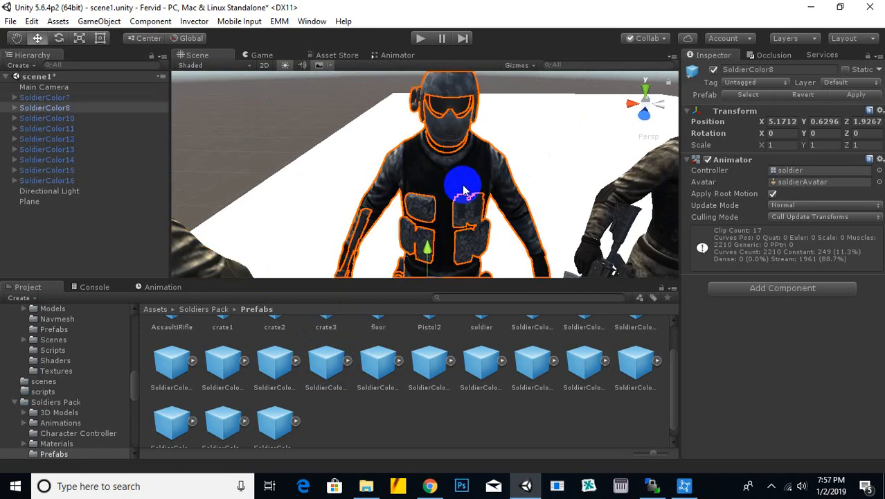
{"action": "key", "text": "Delete"}
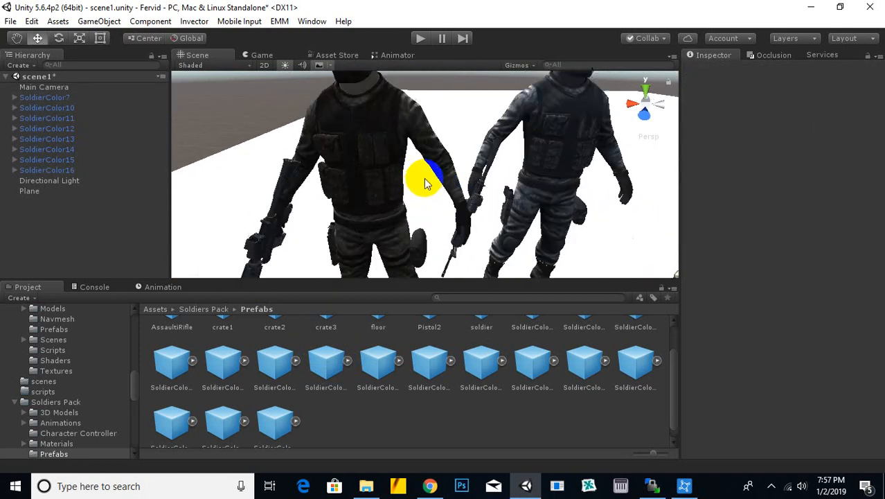
- Compare the next soldiers in the row up close and delete SoldierColor11
{"action": "scroll", "coordinate": [425, 182], "scroll_direction": "up", "scroll_amount": 4}
{"action": "middle_click_drag", "start_coordinate": [425, 182], "coordinate": [449, 166]}
{"action": "scroll", "coordinate": [433, 194], "scroll_direction": "down", "scroll_amount": 5}
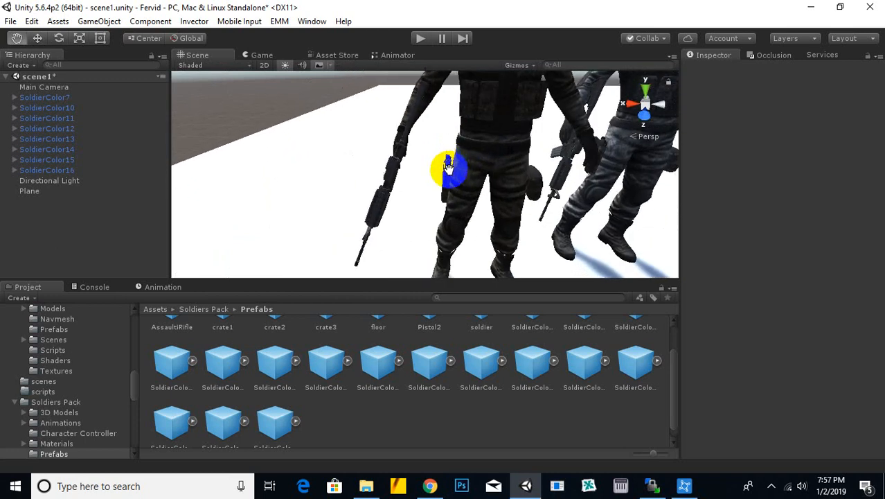
{"action": "scroll", "coordinate": [449, 166], "scroll_direction": "up", "scroll_amount": 5}
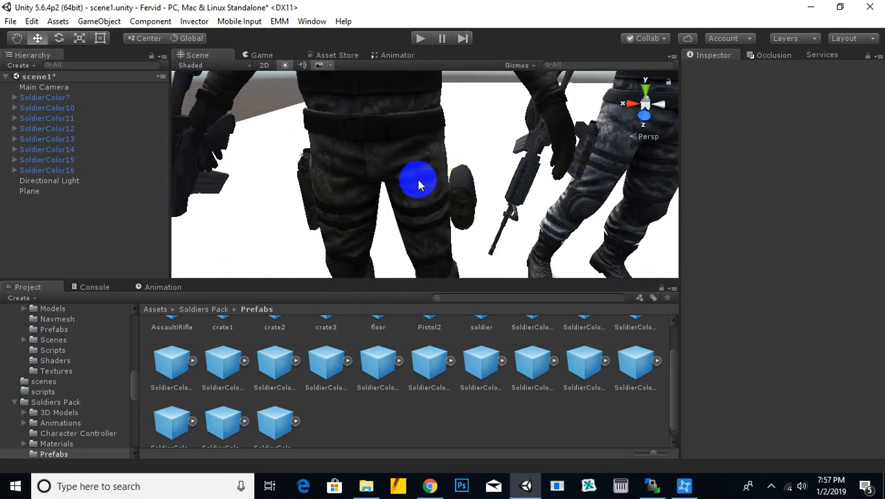
{"action": "scroll", "coordinate": [418, 182], "scroll_direction": "up", "scroll_amount": 1}
{"action": "scroll", "coordinate": [419, 181], "scroll_direction": "down", "scroll_amount": 1}
{"action": "middle_click_drag", "start_coordinate": [425, 181], "coordinate": [402, 198]}
{"action": "left_click", "coordinate": [467, 192]}
{"action": "key", "text": "Delete"}
- Inspect the soldiers around the middle of the row and delete SoldierColor15 and SoldierColor14
{"action": "scroll", "coordinate": [471, 194], "scroll_direction": "down", "scroll_amount": 3}
{"action": "middle_click_drag", "start_coordinate": [478, 195], "coordinate": [415, 190]}
{"action": "scroll", "coordinate": [442, 192], "scroll_direction": "up", "scroll_amount": 4}
{"action": "scroll", "coordinate": [449, 195], "scroll_direction": "down", "scroll_amount": 2}
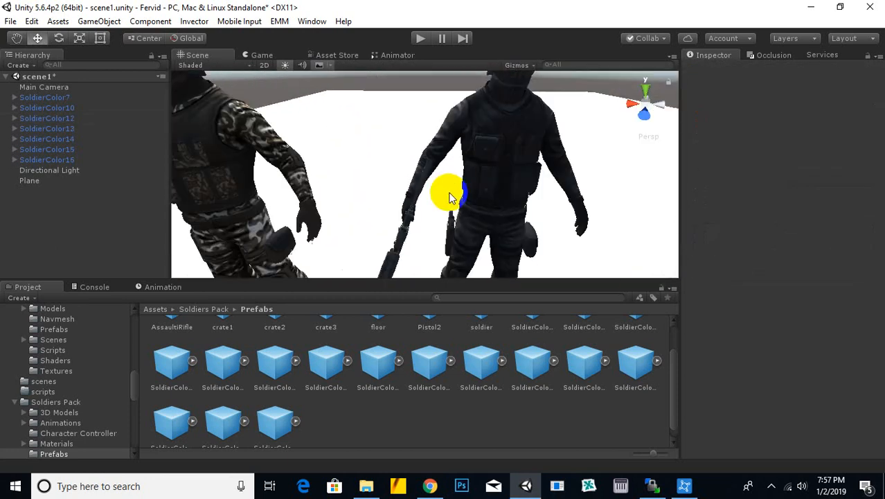
{"action": "left_click", "coordinate": [525, 182]}
{"action": "key", "text": "Delete"}
{"action": "scroll", "coordinate": [520, 192], "scroll_direction": "down", "scroll_amount": 3}
{"action": "middle_click_drag", "start_coordinate": [519, 192], "coordinate": [469, 151]}
{"action": "scroll", "coordinate": [471, 192], "scroll_direction": "up", "scroll_amount": 3}
{"action": "scroll", "coordinate": [470, 191], "scroll_direction": "up", "scroll_amount": 3}
{"action": "mouse_move", "coordinate": [469, 151]}
{"action": "right_mouse_down"}
{"action": "mouse_move", "coordinate": [475, 198]}
{"action": "mouse_move", "coordinate": [464, 204]}
{"action": "mouse_move", "coordinate": [451, 196]}
{"action": "right_mouse_up"}
{"action": "mouse_move", "coordinate": [446, 194]}
{"action": "middle_mouse_down"}
{"action": "mouse_move", "coordinate": [461, 203]}
{"action": "mouse_move", "coordinate": [463, 194]}
{"action": "mouse_move", "coordinate": [438, 188]}
{"action": "middle_mouse_up"}
{"action": "left_click", "coordinate": [492, 186]}
{"action": "key", "text": "Delete"}
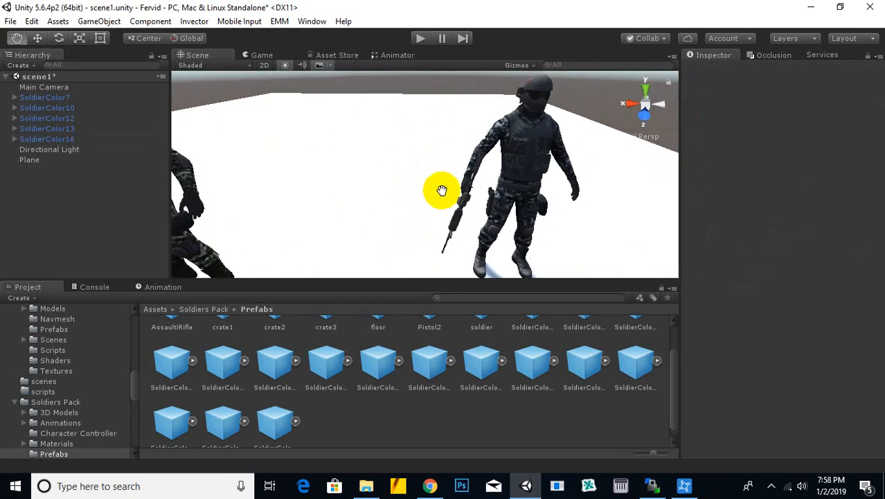
- Delete SoldierColor12, SoldierColor13, SoldierColor10 and SoldierColor7, keeping only SoldierColor16 on the plane
{"action": "left_click", "coordinate": [510, 168]}
{"action": "key", "text": "Delete"}
{"action": "scroll", "coordinate": [501, 194], "scroll_direction": "down", "scroll_amount": 5}
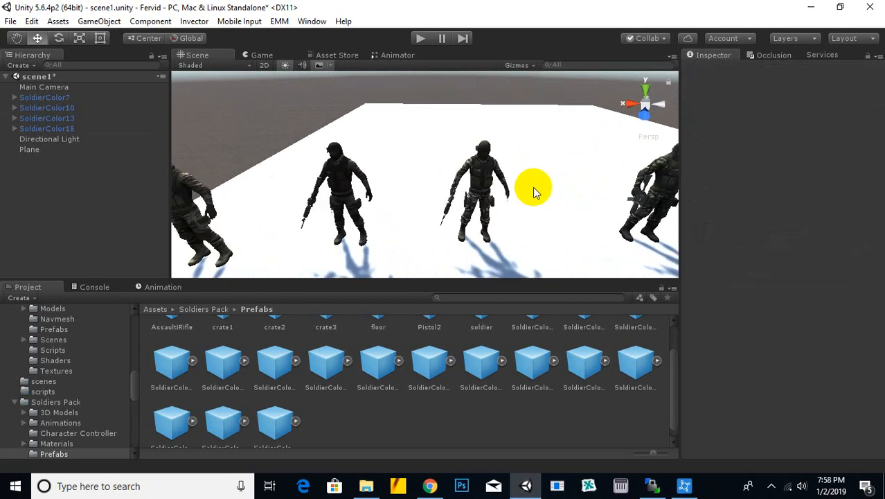
{"action": "left_click", "coordinate": [490, 174]}
{"action": "key", "text": "Delete"}
{"action": "left_click", "coordinate": [341, 182]}
{"action": "key", "text": "Delete"}
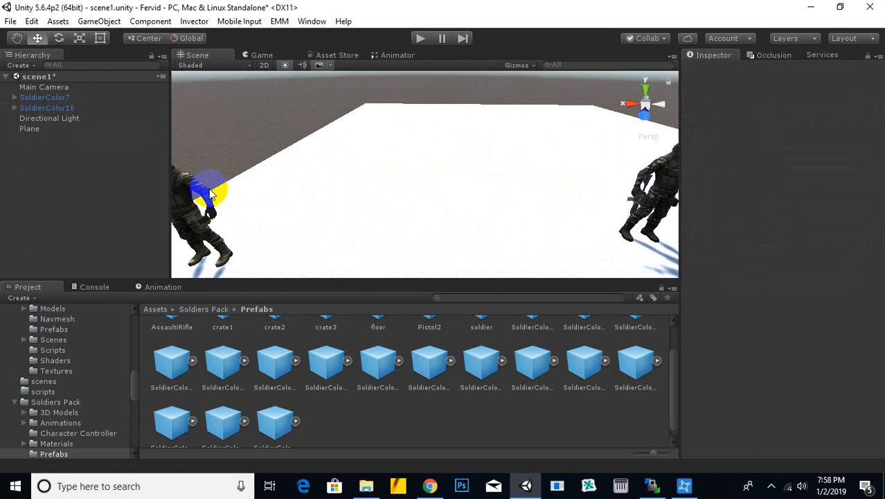
{"action": "left_click", "coordinate": [196, 200]}
{"action": "key", "text": "Delete"}
- Frame the SoldierColor16 character in the scene and examine its head, vest and gear up close
{"action": "left_click", "coordinate": [659, 204]}
{"action": "key", "text": "f"}
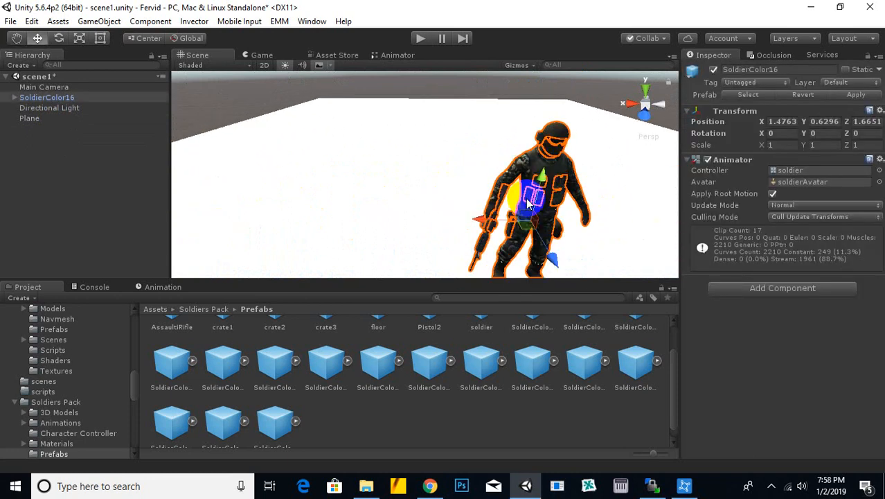
{"action": "middle_click_drag", "start_coordinate": [559, 201], "coordinate": [478, 181]}
{"action": "scroll", "coordinate": [494, 174], "scroll_direction": "up", "scroll_amount": 6}
{"action": "scroll", "coordinate": [499, 169], "scroll_direction": "down", "scroll_amount": 3}
{"action": "scroll", "coordinate": [453, 169], "scroll_direction": "up", "scroll_amount": 3}
{"action": "left_click_drag", "start_coordinate": [451, 168], "coordinate": [503, 230], "text": "alt"}
{"action": "scroll", "coordinate": [506, 230], "scroll_direction": "down", "scroll_amount": 8}
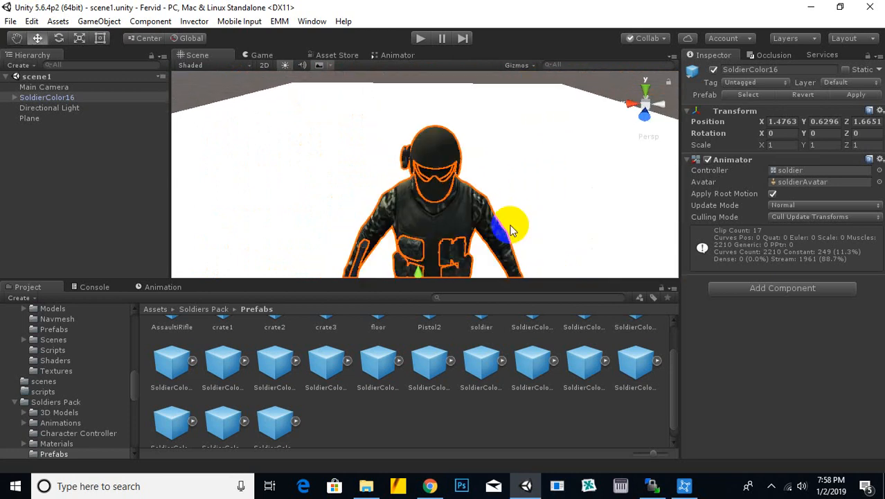
{"action": "middle_click_drag", "start_coordinate": [511, 230], "coordinate": [536, 205]}
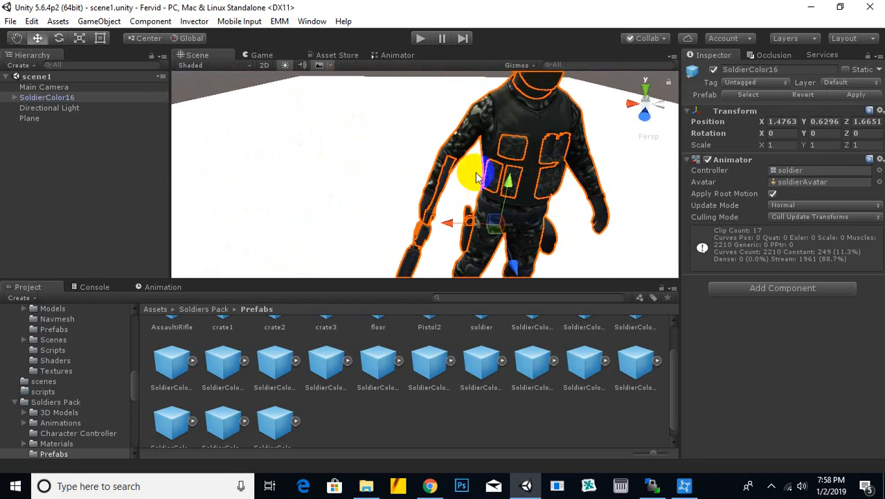
{"action": "left_click_drag", "start_coordinate": [554, 87], "coordinate": [542, 187], "text": "alt"}
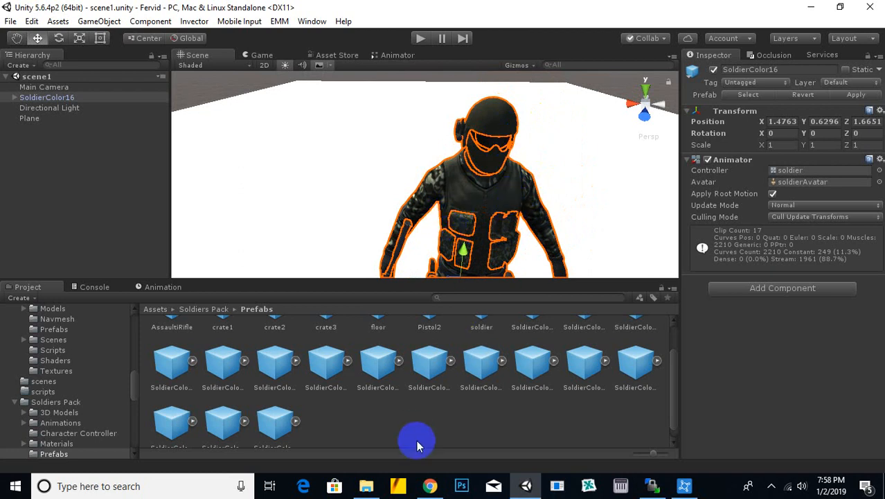
- Switch to Chrome and open Google Images in a new tab
{"action": "left_click", "coordinate": [428, 484]}
{"action": "left_click", "coordinate": [486, 11]}
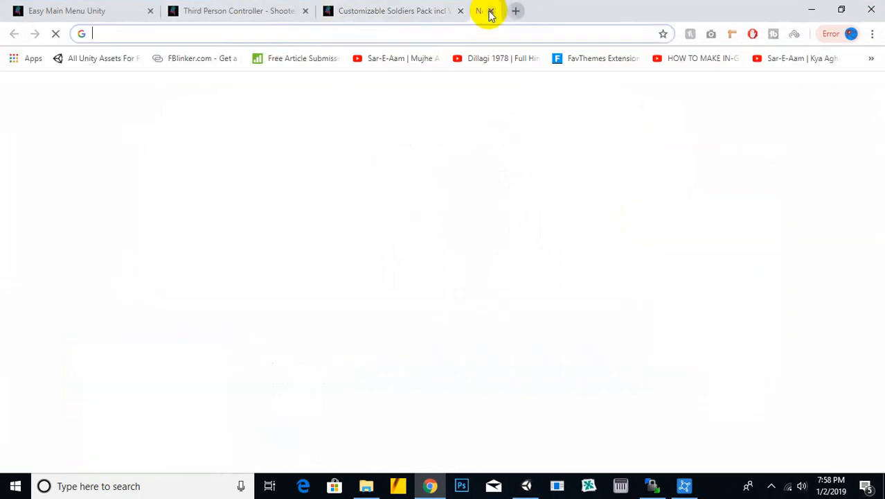
{"action": "type", "text": "goo"}
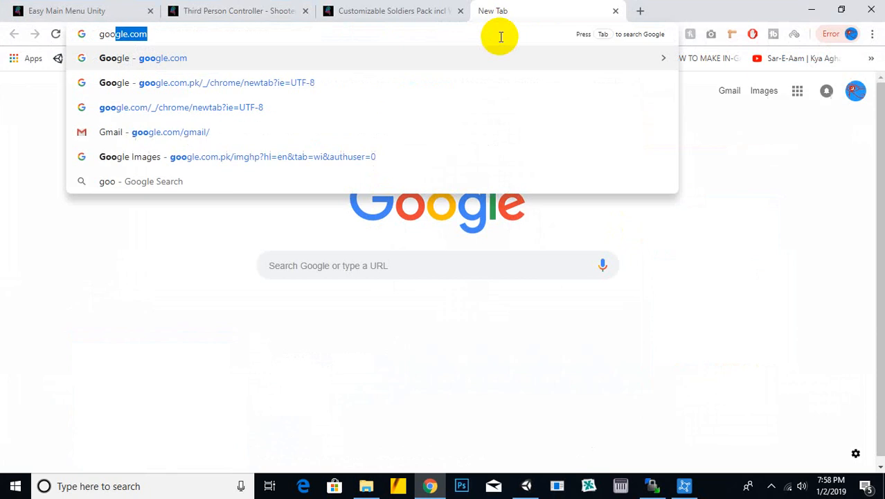
{"action": "key", "text": "Return"}
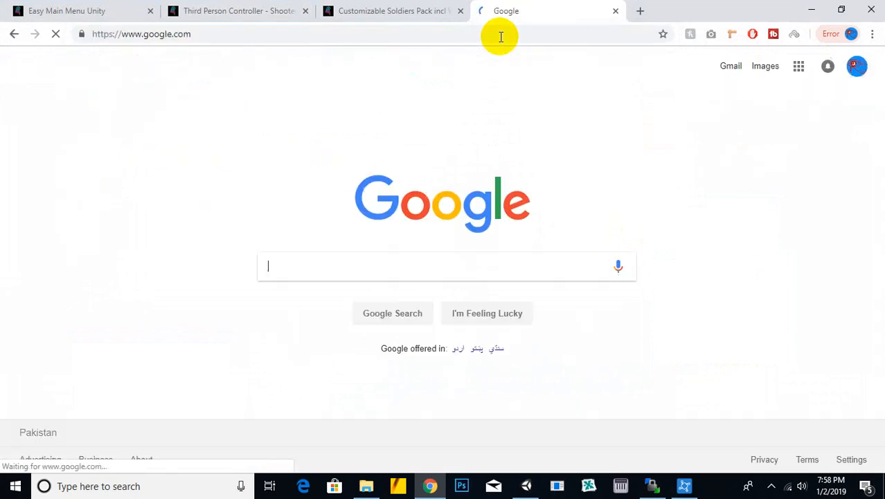
{"action": "left_click", "coordinate": [766, 67]}
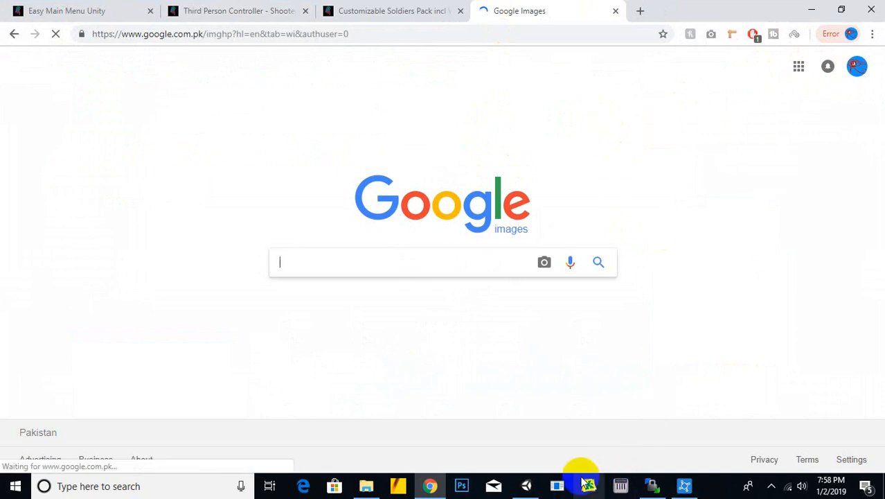
- Switch back to Unity and deactivate the HelmetBottom and Googles parts of SoldierColor16
{"action": "left_click", "coordinate": [526, 486]}
{"action": "scroll", "coordinate": [496, 140], "scroll_direction": "up", "scroll_amount": 5}
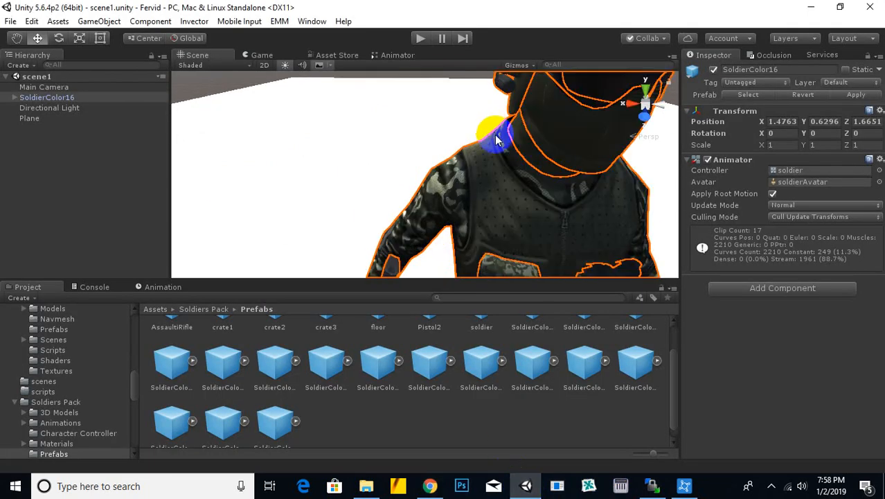
{"action": "left_click", "coordinate": [571, 143]}
{"action": "scroll", "coordinate": [508, 166], "scroll_direction": "down", "scroll_amount": 1}
{"action": "mouse_move", "coordinate": [505, 165]}
{"action": "middle_mouse_down"}
{"action": "mouse_move", "coordinate": [479, 174]}
{"action": "mouse_move", "coordinate": [492, 169]}
{"action": "middle_mouse_up"}
{"action": "left_click", "coordinate": [714, 70]}
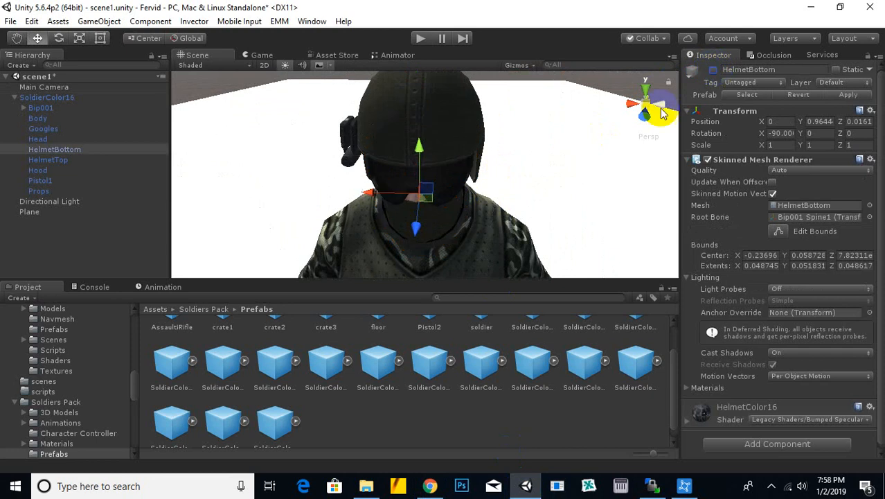
{"action": "left_click", "coordinate": [465, 179]}
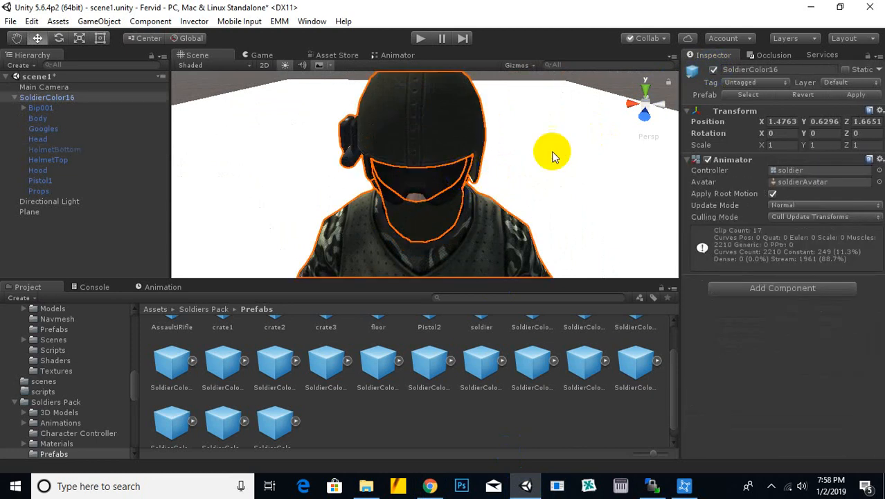
{"action": "left_click", "coordinate": [436, 178]}
{"action": "left_click", "coordinate": [714, 70]}
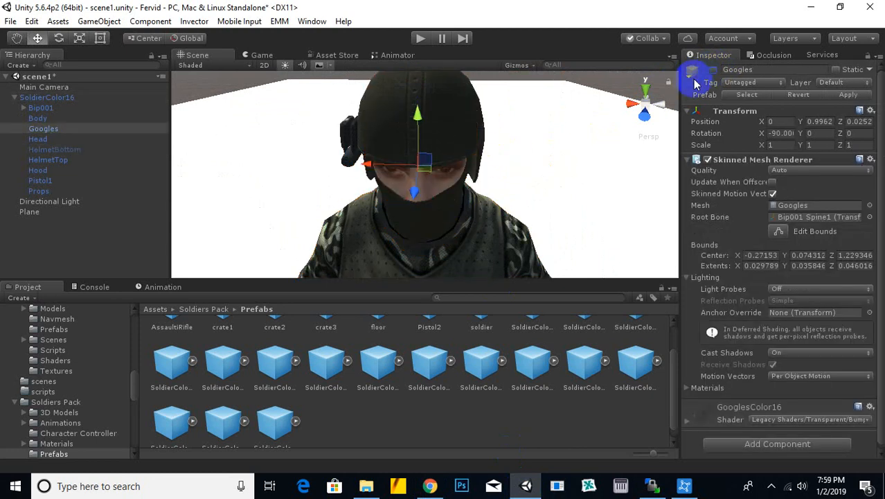
- Deactivate the soldier's Hood and examine the uncovered face from the side
{"action": "left_click", "coordinate": [447, 209]}
{"action": "left_click", "coordinate": [494, 190]}
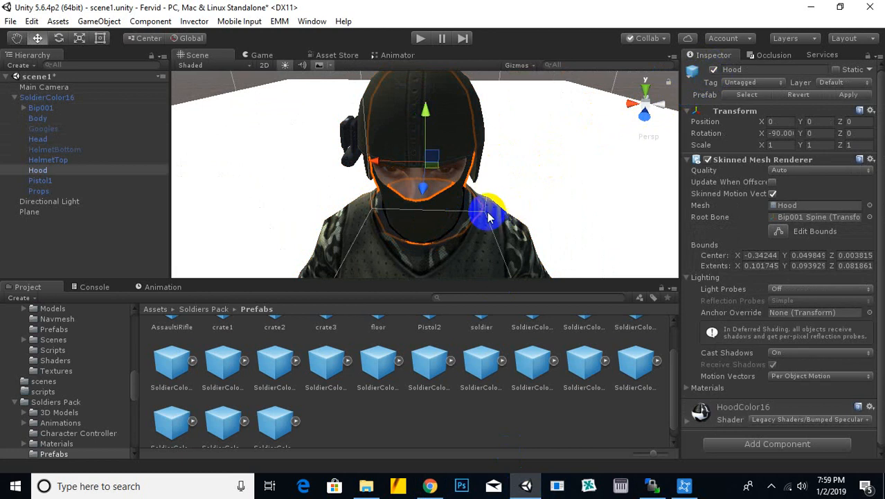
{"action": "left_click", "coordinate": [715, 70]}
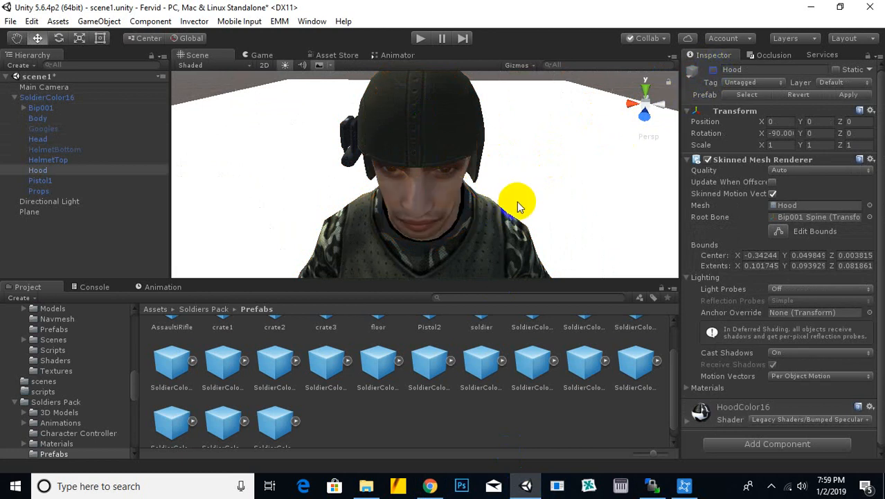
{"action": "mouse_move", "coordinate": [518, 205]}
{"action": "left_mouse_down", "text": "alt"}
{"action": "mouse_move", "coordinate": [521, 188]}
{"action": "mouse_move", "coordinate": [527, 191]}
{"action": "left_mouse_up", "text": "alt"}
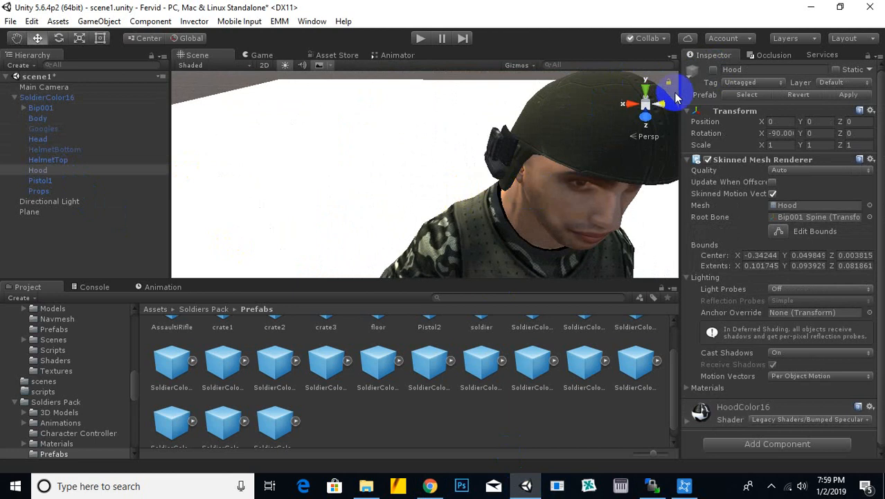
- Reactivate the Hood, HelmetBottom and Googles parts and bring the whole soldier into view
{"action": "left_click", "coordinate": [714, 70]}
{"action": "left_click", "coordinate": [54, 149]}
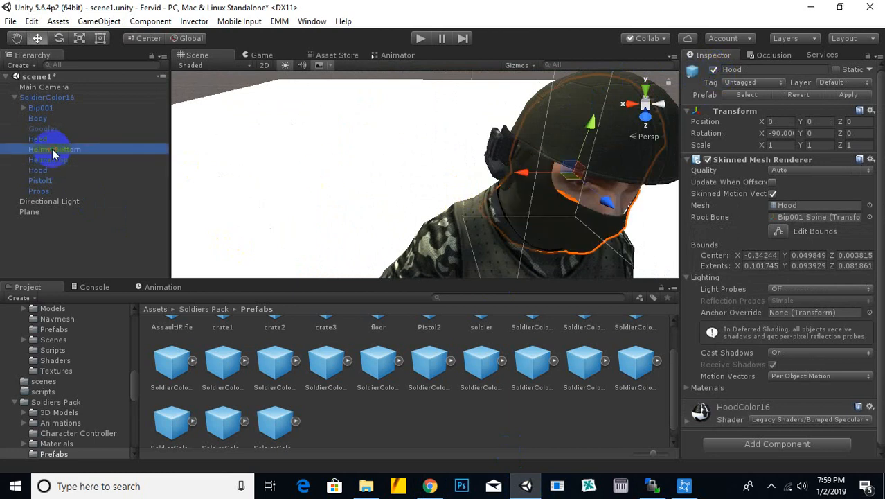
{"action": "left_click", "coordinate": [713, 69]}
{"action": "left_click", "coordinate": [714, 70]}
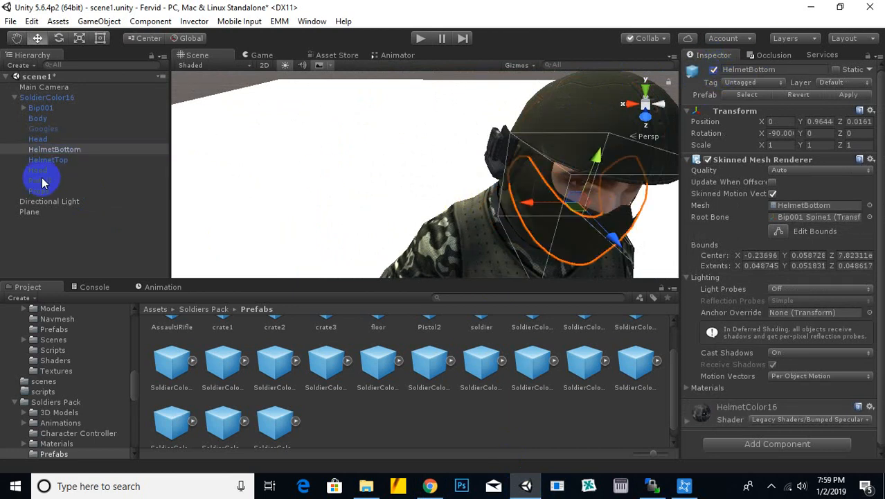
{"action": "left_click", "coordinate": [47, 129]}
{"action": "left_click", "coordinate": [714, 70]}
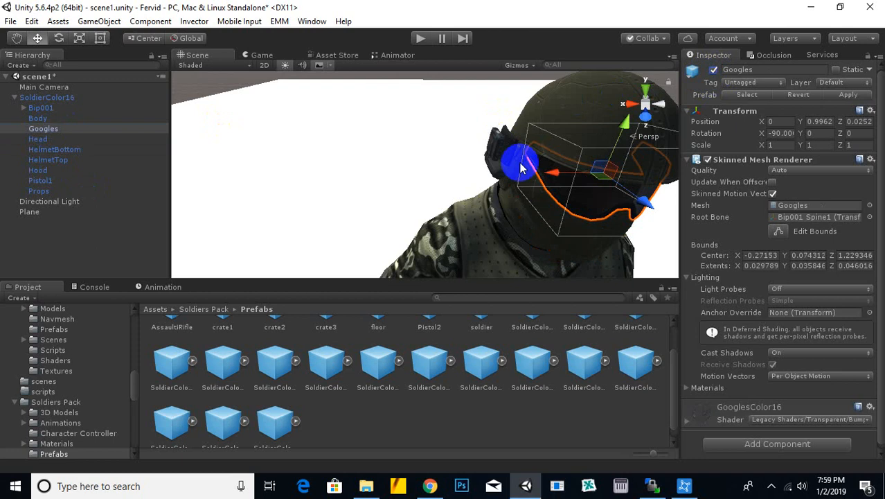
{"action": "mouse_move", "coordinate": [479, 174]}
{"action": "middle_mouse_down"}
{"action": "mouse_move", "coordinate": [454, 168]}
{"action": "mouse_move", "coordinate": [472, 171]}
{"action": "middle_mouse_up"}
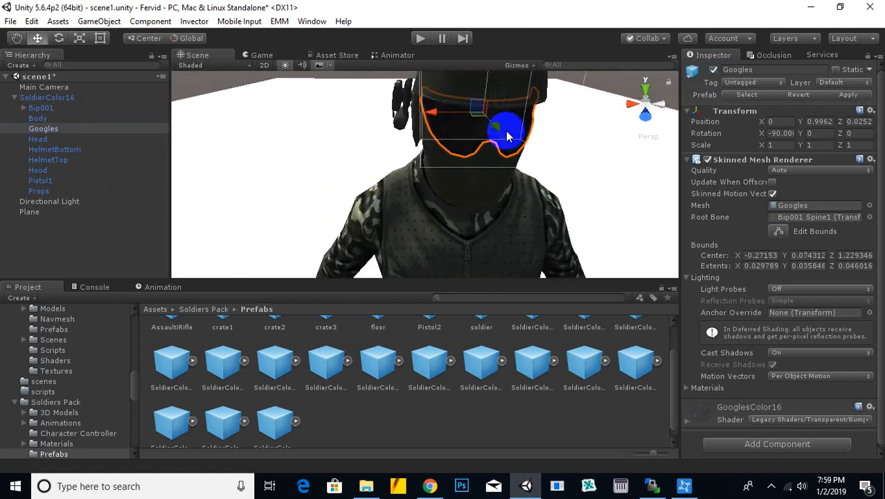
{"action": "left_click", "coordinate": [347, 127]}
{"action": "scroll", "coordinate": [438, 187], "scroll_direction": "down", "scroll_amount": 5}
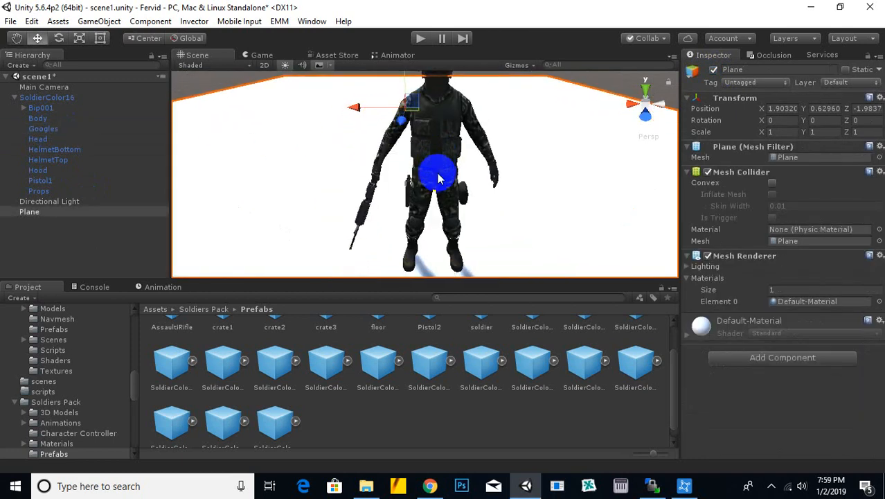
- Switch to Chrome and search Google Images for "ssg commando logo"
{"action": "left_click", "coordinate": [431, 482]}
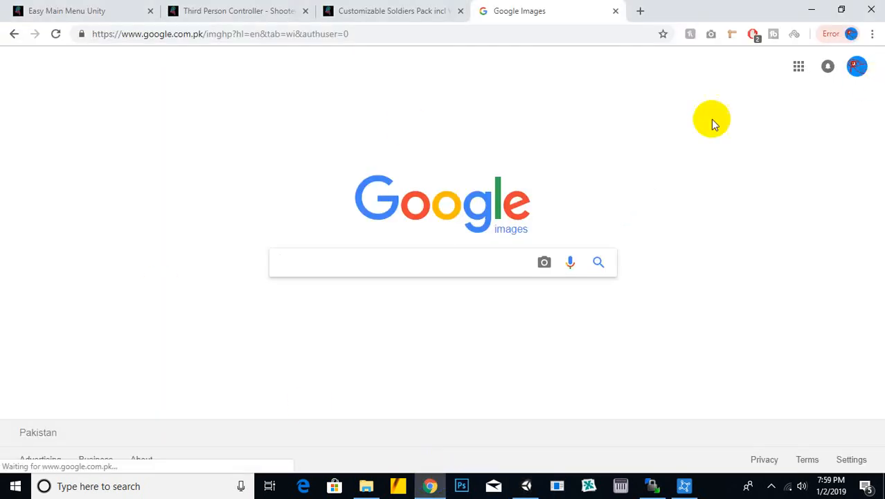
{"action": "left_click", "coordinate": [469, 271]}
{"action": "type", "text": "ss"}
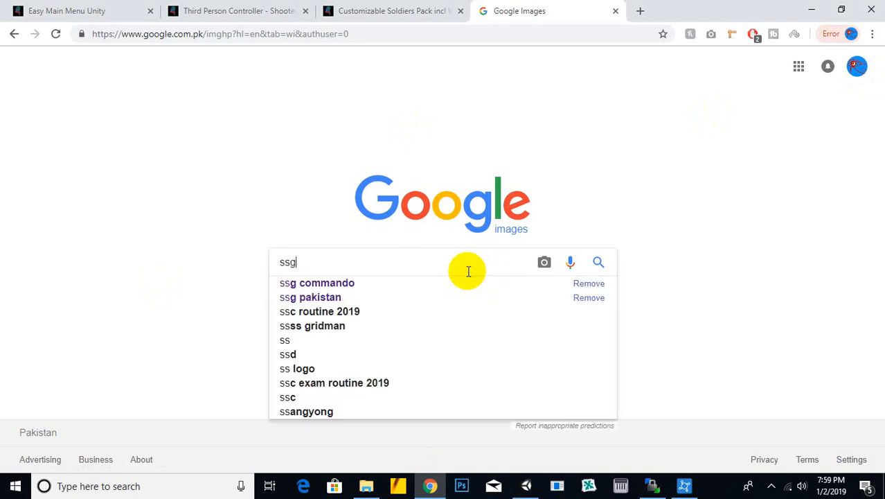
{"action": "type", "text": "g"}
{"action": "key", "text": "Down"}
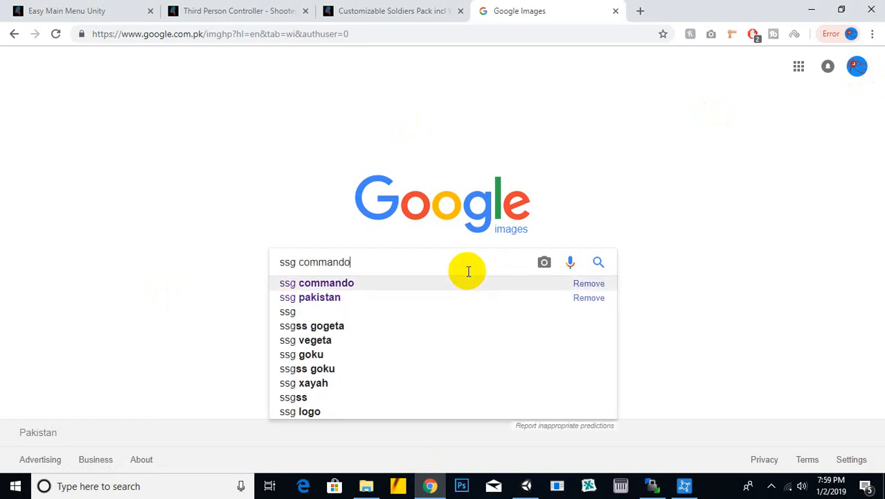
{"action": "type", "text": "logo"}
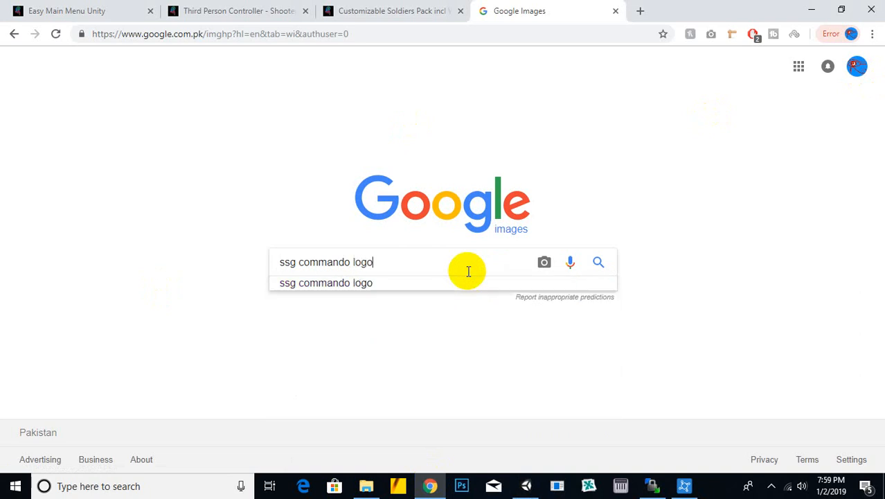
{"action": "key", "text": "Return"}
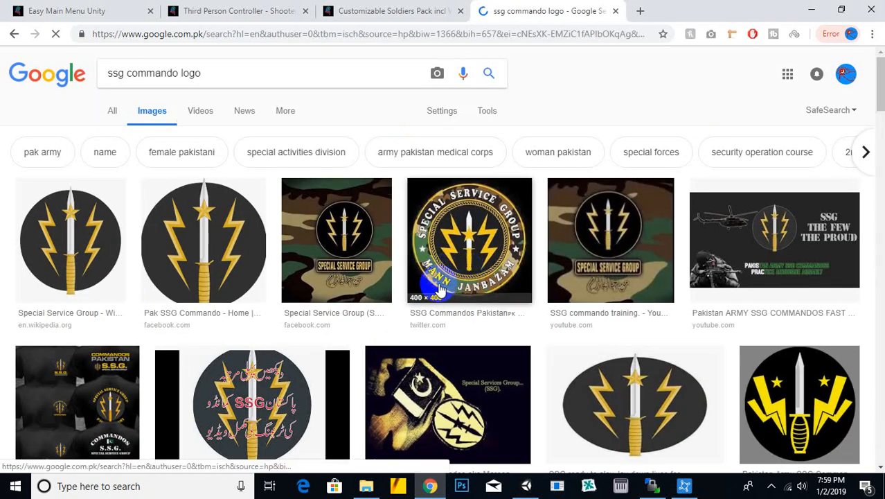
- Open the Wikipedia Special Service Group logo result in a new tab and show its full preview
{"action": "right_click", "coordinate": [73, 216]}
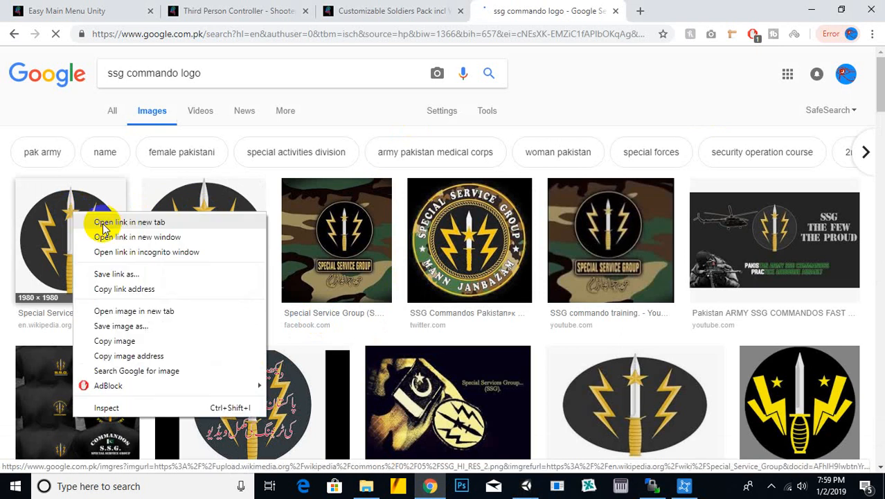
{"action": "left_click", "coordinate": [97, 167]}
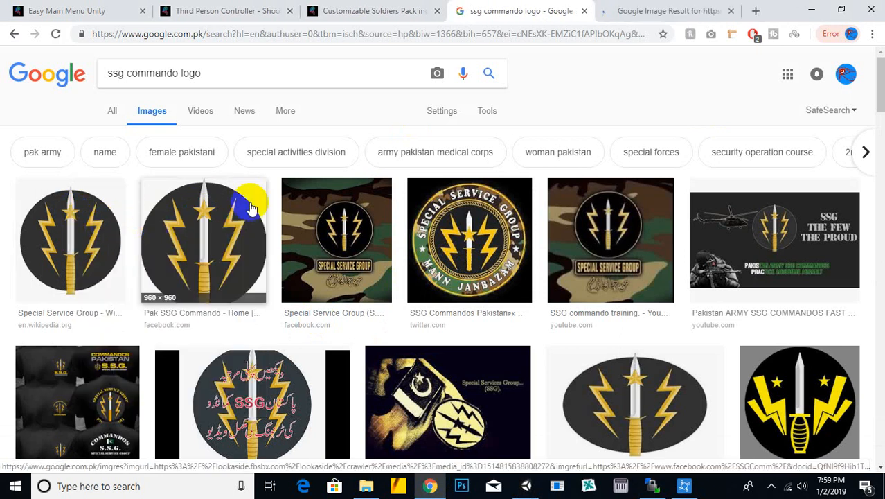
{"action": "scroll", "coordinate": [355, 227], "scroll_direction": "down", "scroll_amount": 1}
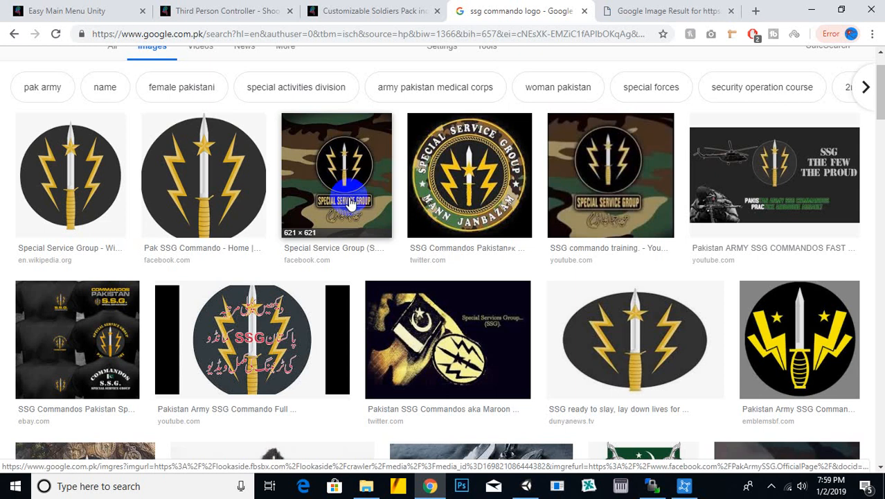
{"action": "left_click", "coordinate": [623, 11]}
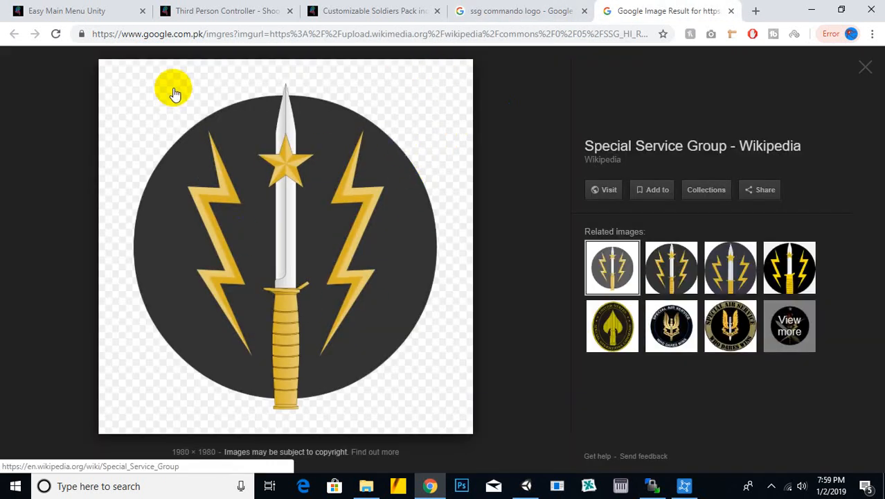
- Save the Special Service Group logo as SSG_HI_RES_2.png and close its preview tab
{"action": "right_click", "coordinate": [342, 240]}
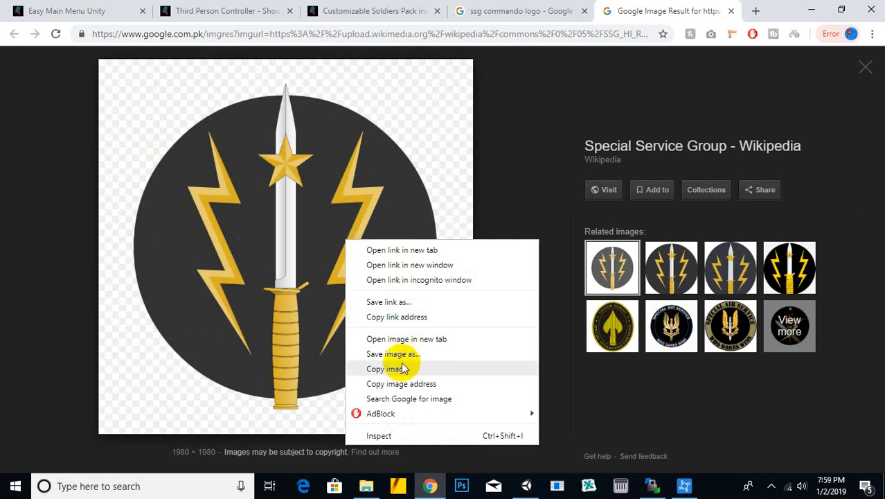
{"action": "left_click", "coordinate": [400, 367]}
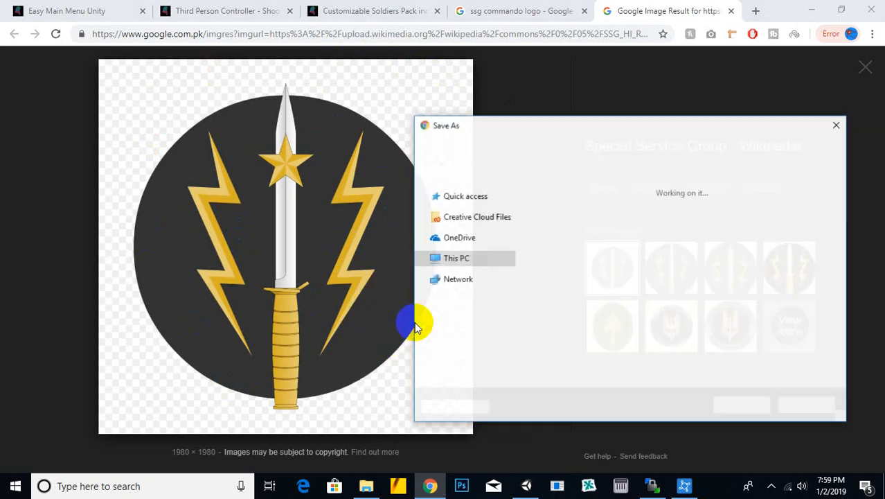
{"action": "left_click", "coordinate": [739, 409]}
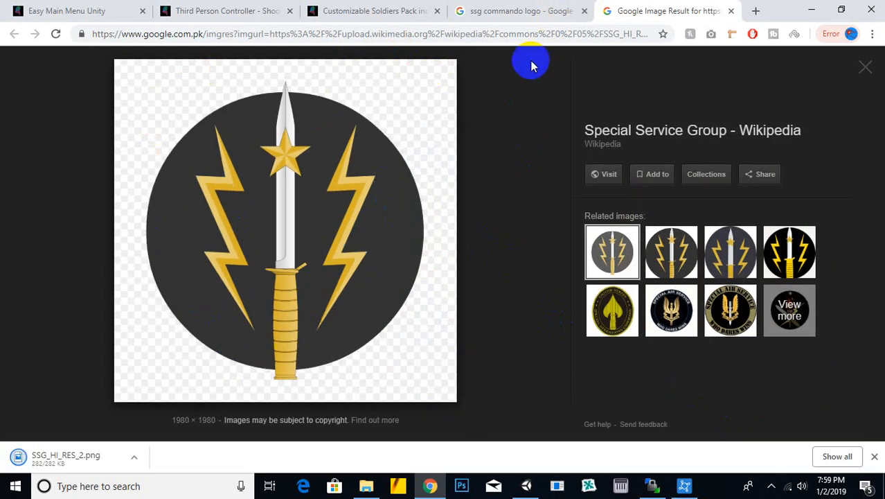
{"action": "left_click", "coordinate": [563, 8]}
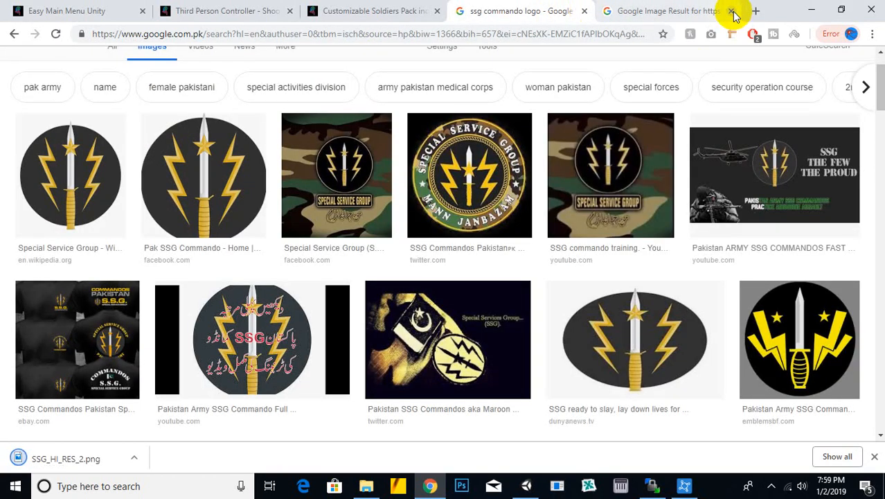
{"action": "left_click", "coordinate": [732, 11]}
- Browse the remaining logo results and search Google Images for "pakistani flag logo"
{"action": "scroll", "coordinate": [482, 279], "scroll_direction": "down", "scroll_amount": 6}
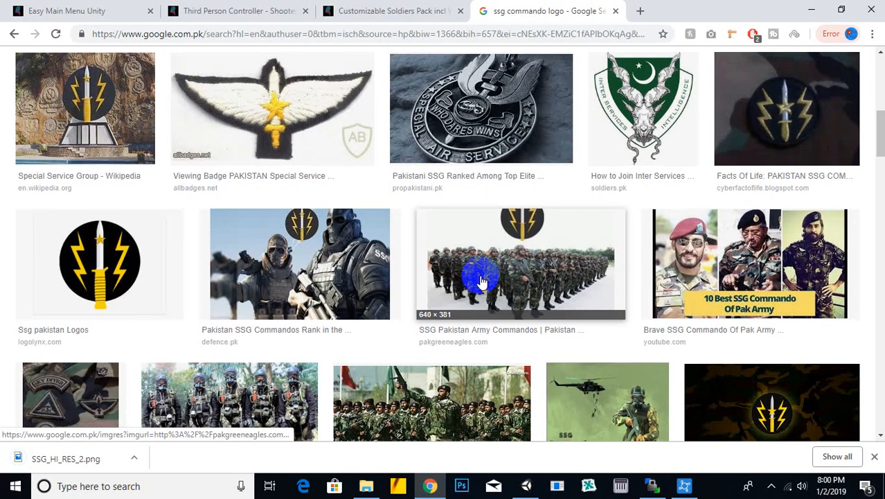
{"action": "scroll", "coordinate": [483, 280], "scroll_direction": "down", "scroll_amount": 5}
{"action": "scroll", "coordinate": [471, 287], "scroll_direction": "up", "scroll_amount": 10}
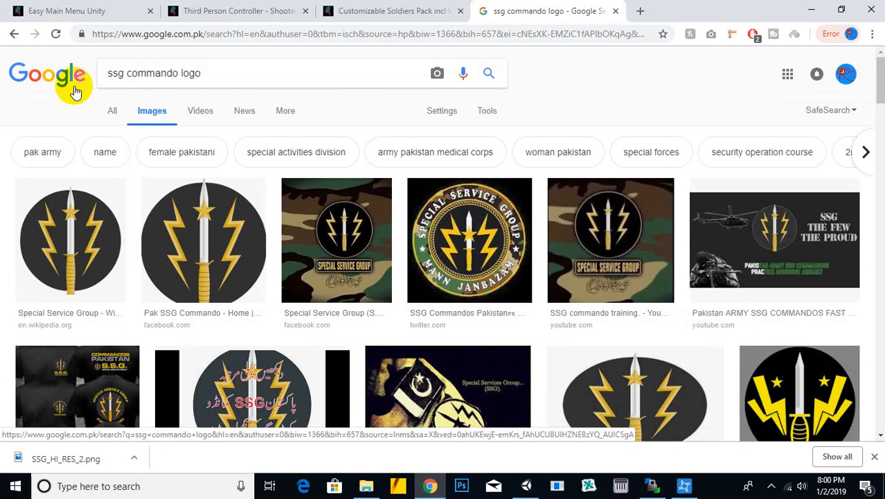
{"action": "left_click_drag", "start_coordinate": [178, 73], "coordinate": [30, 75]}
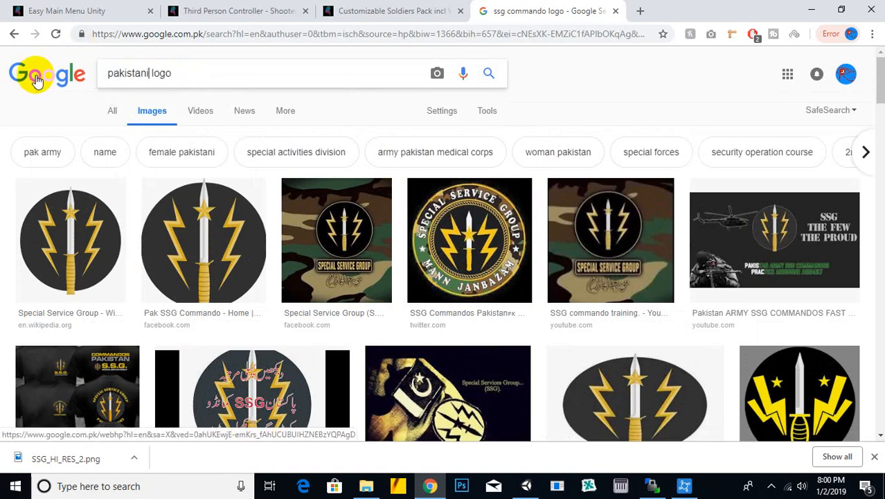
{"action": "type", "text": "flag"}
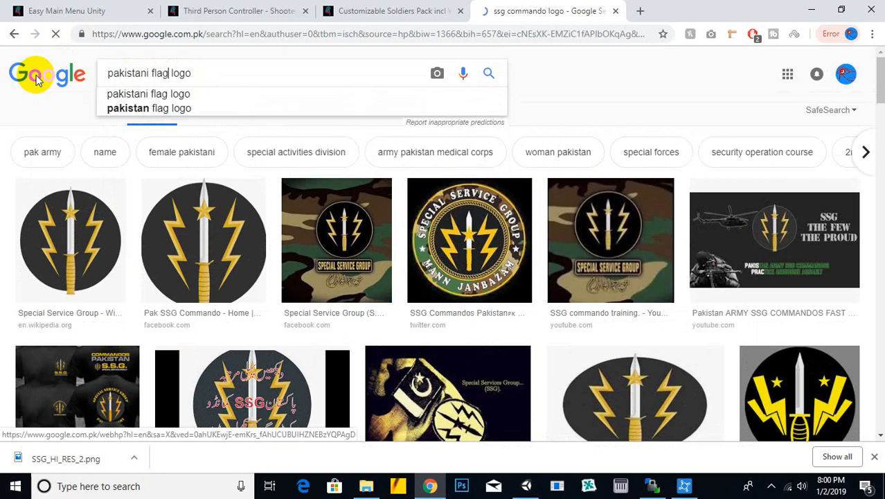
{"action": "key", "text": "Return"}
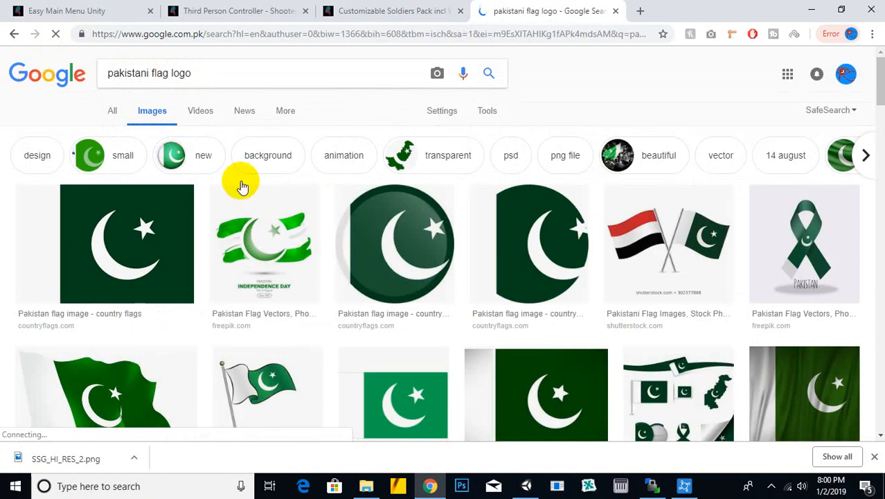
- Open the two round Pakistan flag results from countryflags.com in new tabs and browse the remaining flag images
{"action": "scroll", "coordinate": [238, 238], "scroll_direction": "down", "scroll_amount": 2}
{"action": "right_click", "coordinate": [424, 105]}
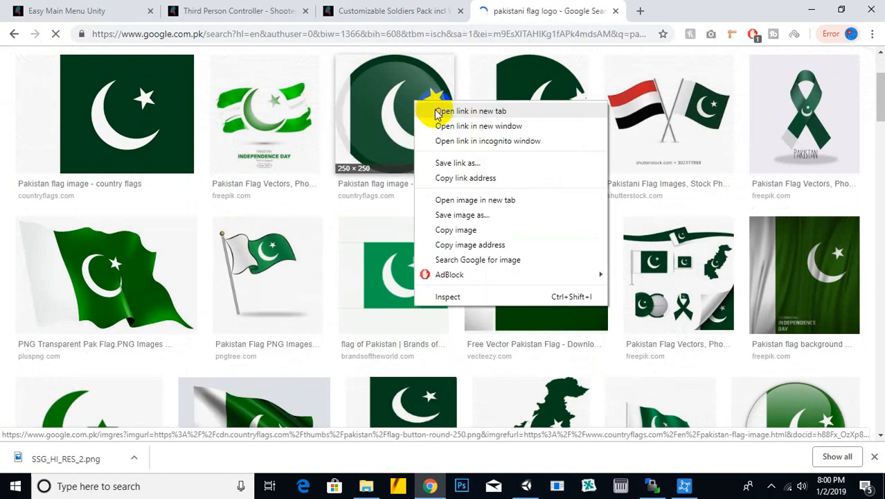
{"action": "left_click", "coordinate": [443, 113]}
{"action": "scroll", "coordinate": [403, 168], "scroll_direction": "down", "scroll_amount": 2}
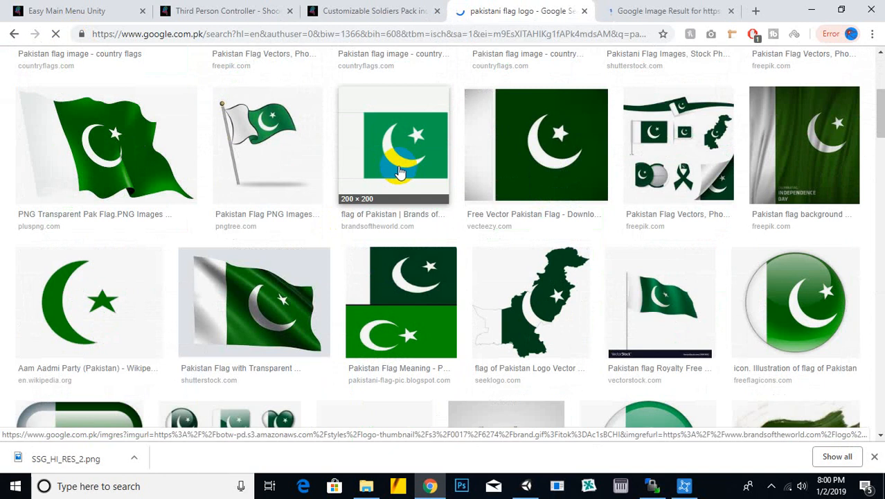
{"action": "scroll", "coordinate": [471, 138], "scroll_direction": "up", "scroll_amount": 1}
{"action": "right_click", "coordinate": [535, 93]}
{"action": "left_click", "coordinate": [557, 98]}
{"action": "scroll", "coordinate": [367, 147], "scroll_direction": "down", "scroll_amount": 4}
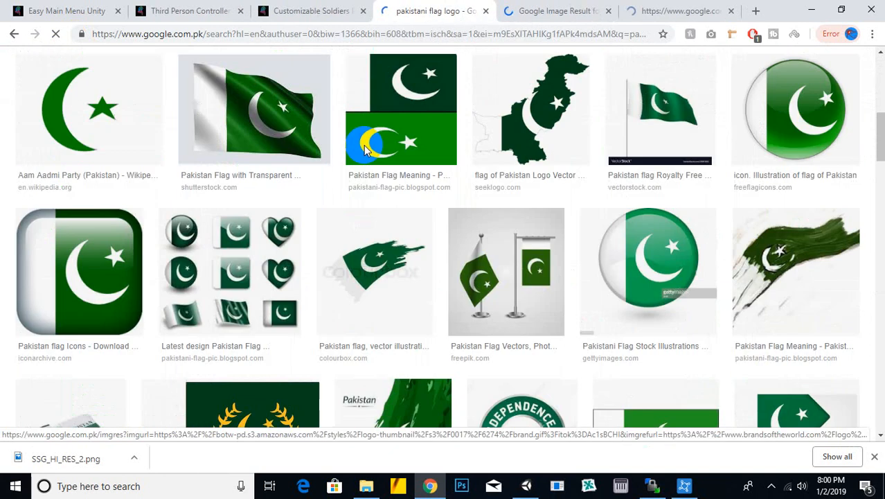
{"action": "scroll", "coordinate": [367, 147], "scroll_direction": "down", "scroll_amount": 1}
{"action": "scroll", "coordinate": [336, 158], "scroll_direction": "down", "scroll_amount": 5}
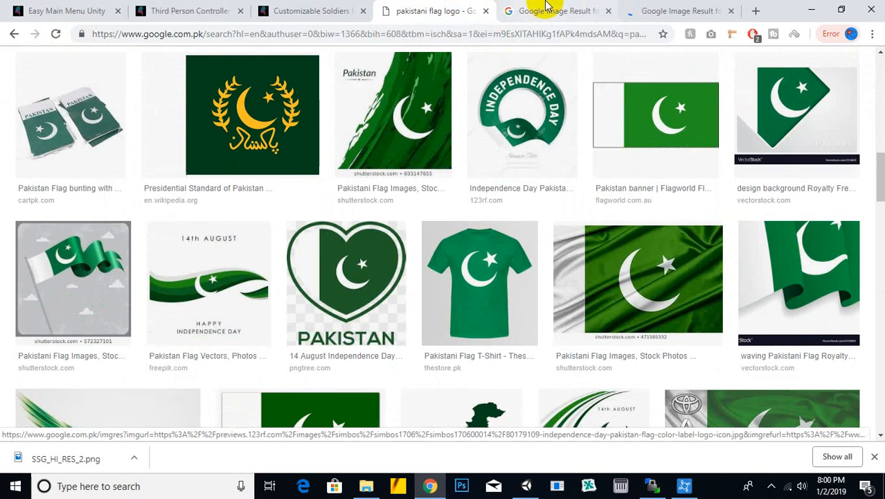
- Save the glossy round Pakistan flag image as flag-button-round-250.png from its preview
{"action": "left_click", "coordinate": [547, 9]}
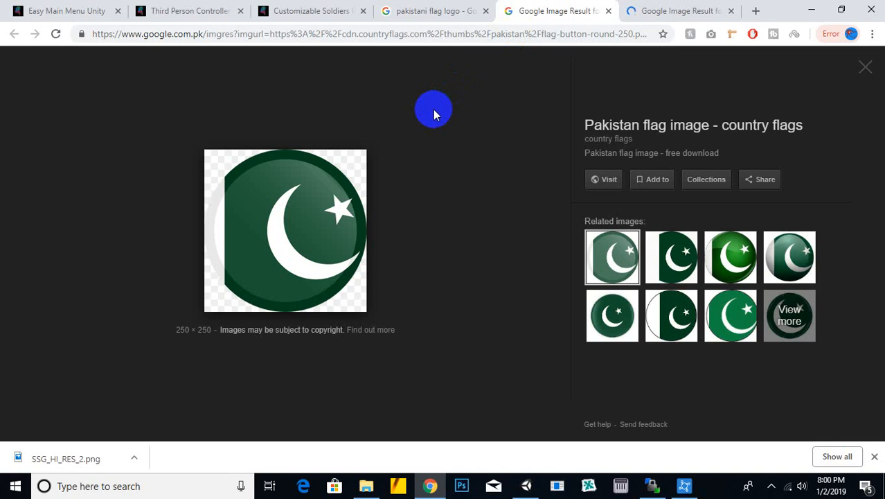
{"action": "right_click", "coordinate": [339, 180]}
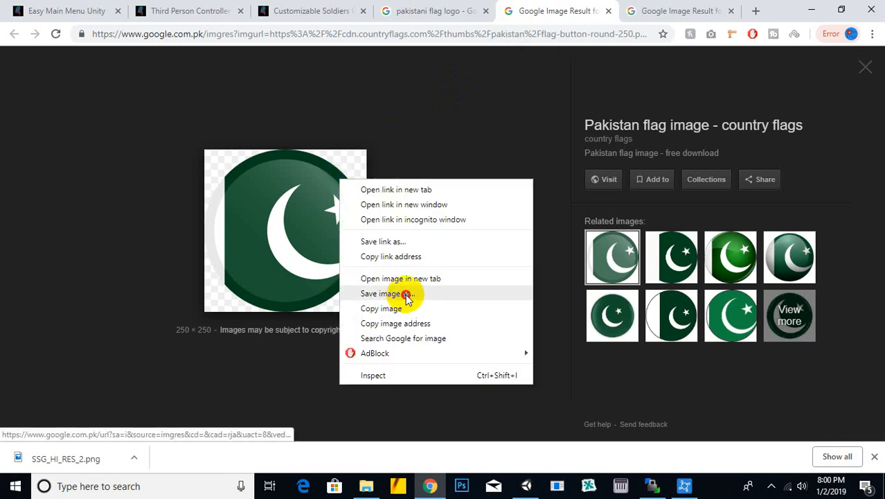
{"action": "left_click", "coordinate": [407, 294]}
{"action": "left_click", "coordinate": [738, 404]}
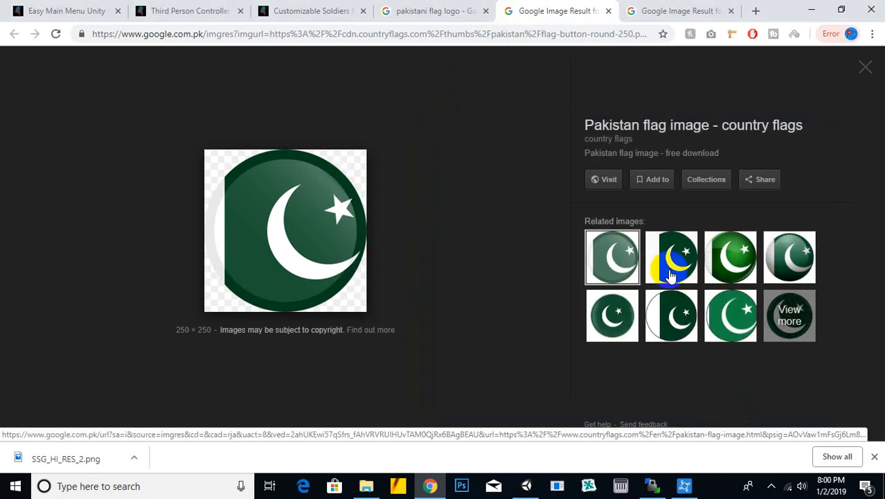
- View the flat round flag preview, and close both preview tabs and the flag search tab
{"action": "left_click", "coordinate": [627, 11]}
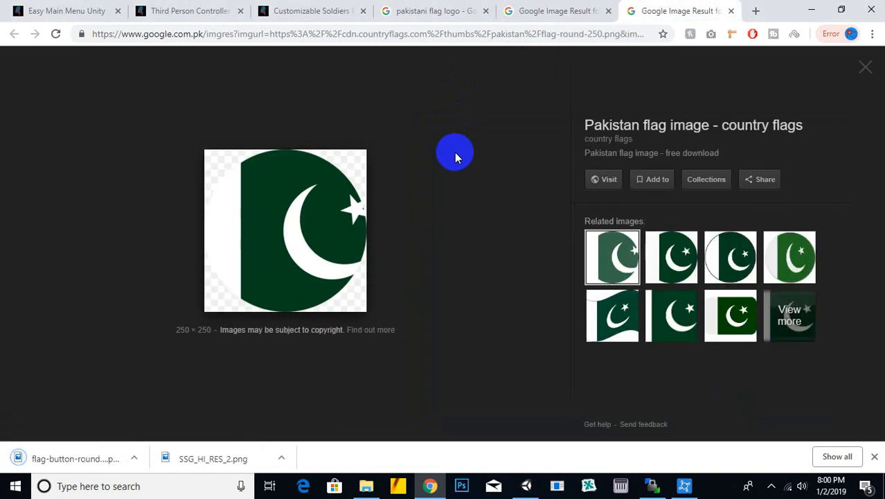
{"action": "left_click", "coordinate": [608, 11]}
{"action": "left_click", "coordinate": [608, 12]}
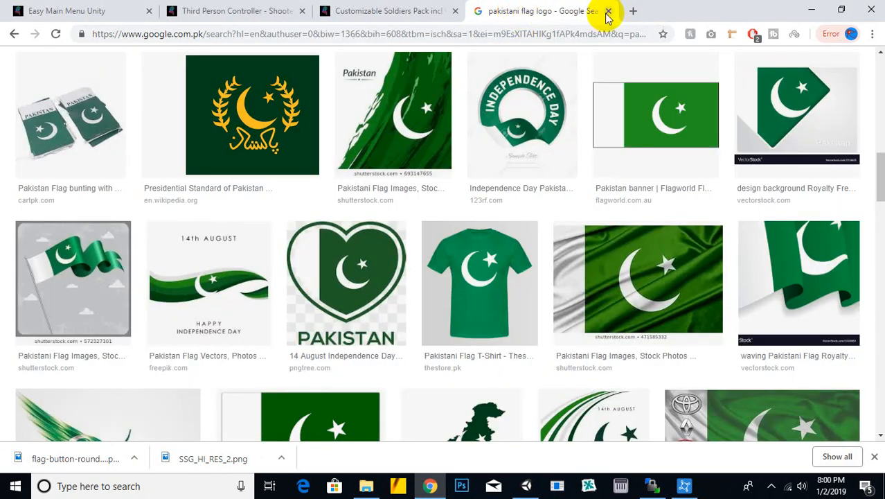
{"action": "left_click", "coordinate": [608, 12]}
- Switch to Unity and open the soldiertextures folder inside Assets > sprites
{"action": "left_click", "coordinate": [525, 487]}
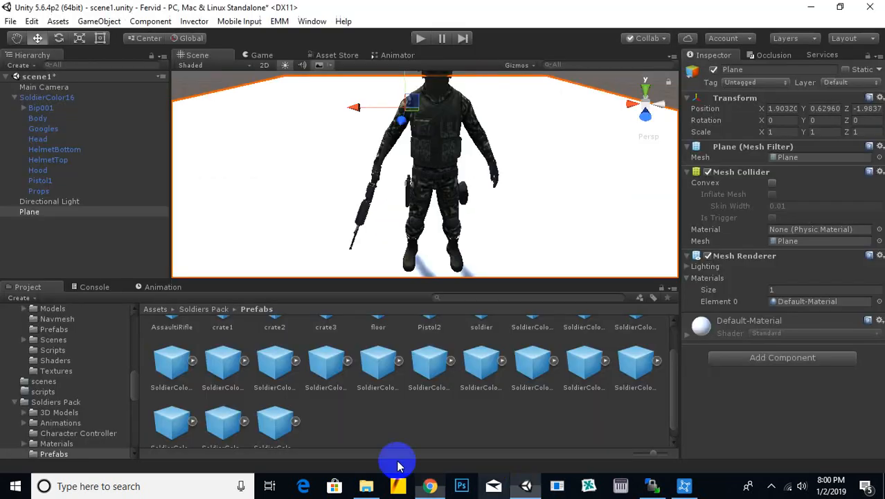
{"action": "left_click", "coordinate": [165, 310]}
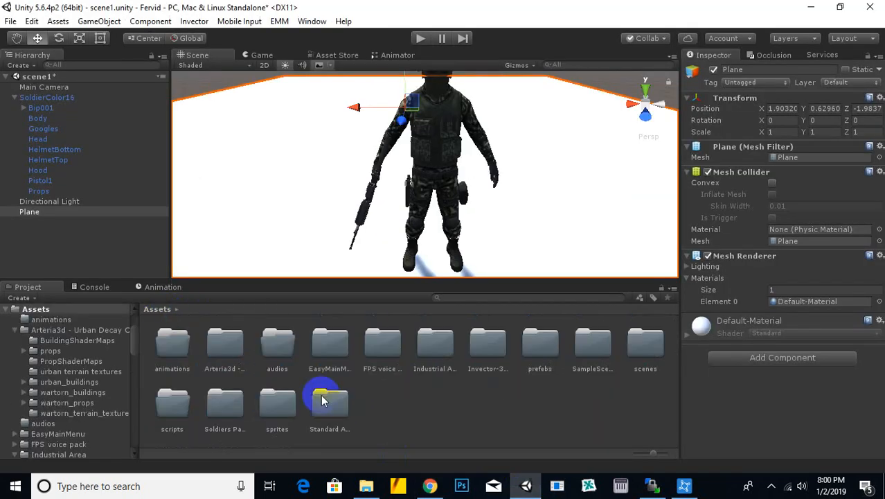
{"action": "double_click", "coordinate": [270, 401]}
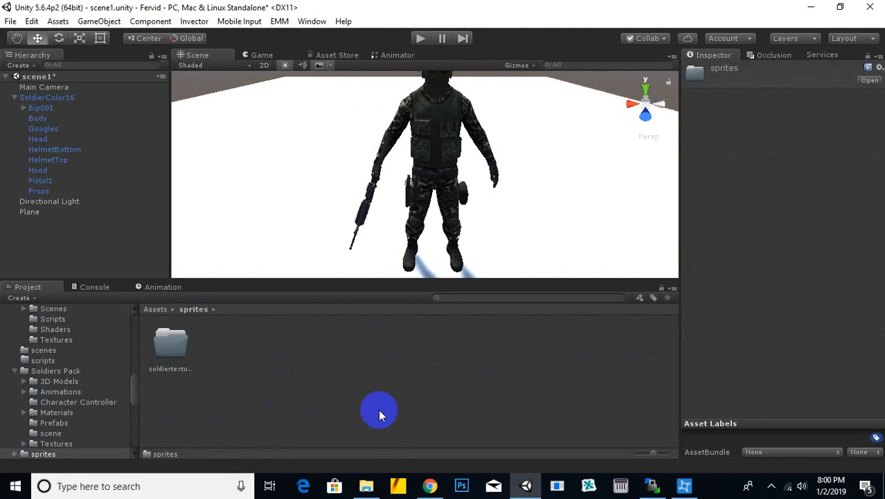
{"action": "double_click", "coordinate": [173, 345]}
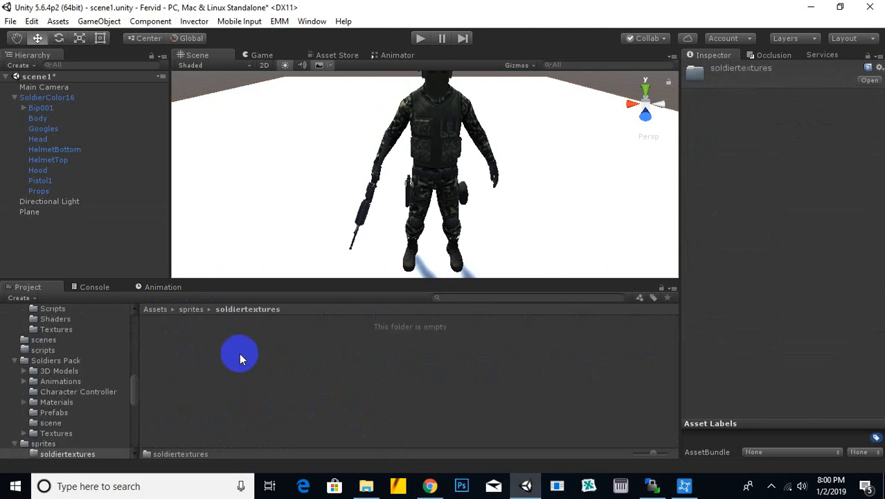
- Import the downloaded flag-button-round-250.png and SSG_HI_RES_2.png from Chrome into the soldiertextures folder
{"action": "left_click", "coordinate": [429, 485]}
{"action": "left_click_drag", "start_coordinate": [60, 459], "coordinate": [269, 368]}
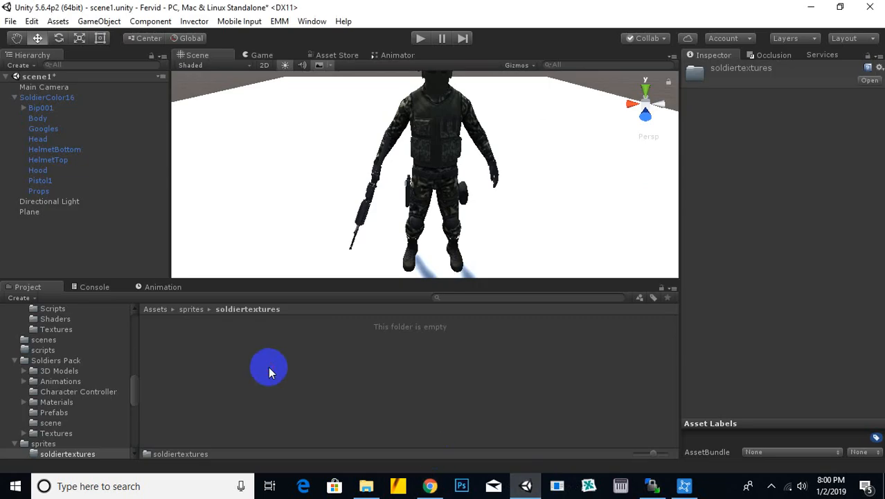
{"action": "left_click", "coordinate": [430, 485]}
{"action": "left_click_drag", "start_coordinate": [200, 460], "coordinate": [381, 270]}
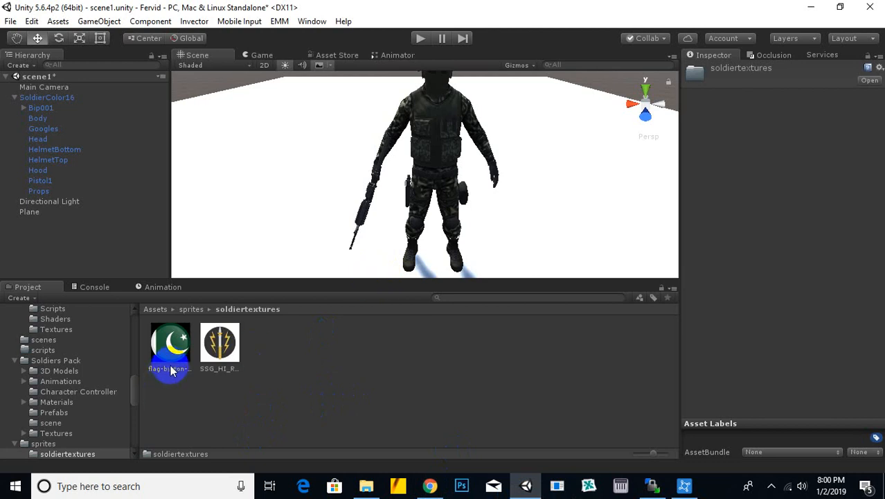
- Inspect the import settings of the SSG logo and flag textures, including the texture types available for the flag
{"action": "left_click", "coordinate": [224, 346]}
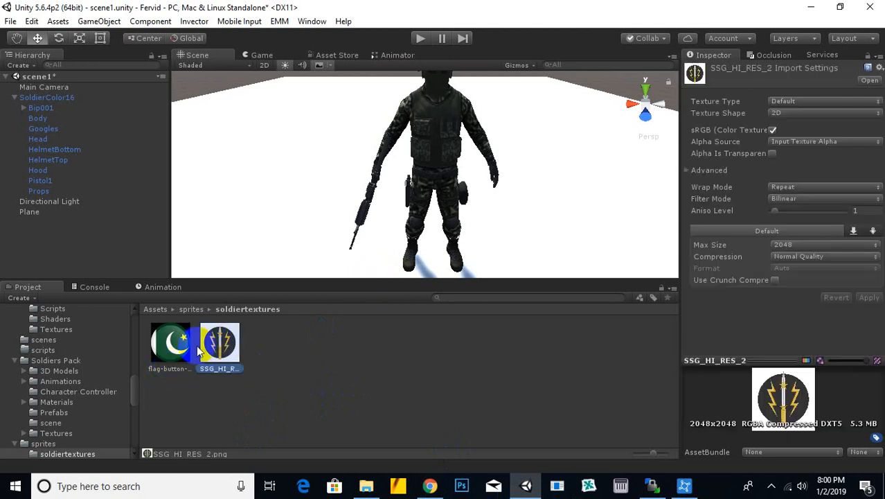
{"action": "left_click", "coordinate": [171, 349]}
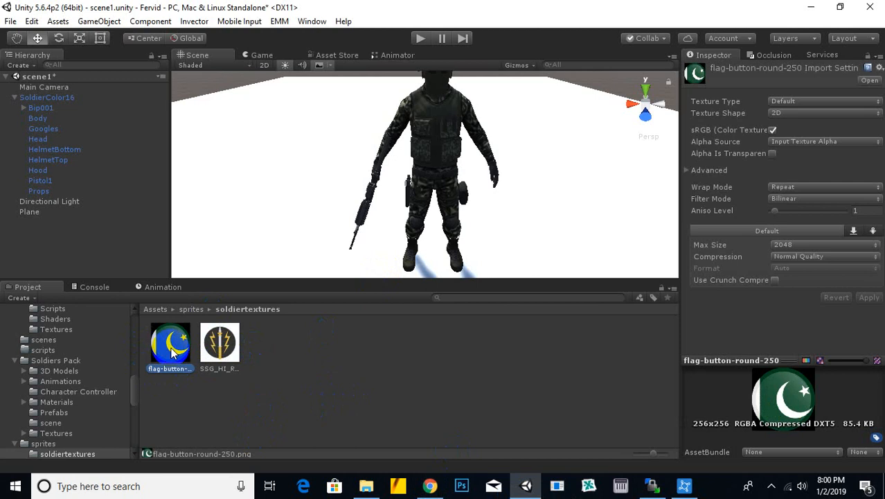
{"action": "left_click", "coordinate": [791, 102]}
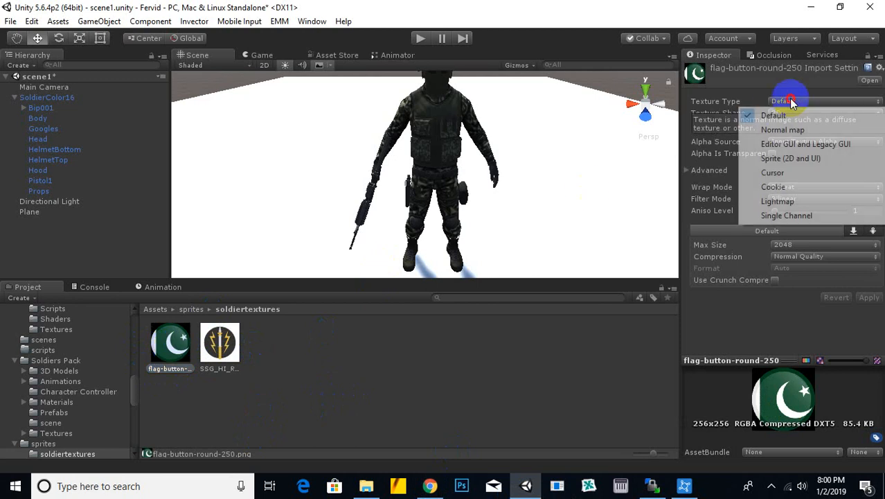
{"action": "left_click", "coordinate": [495, 362]}
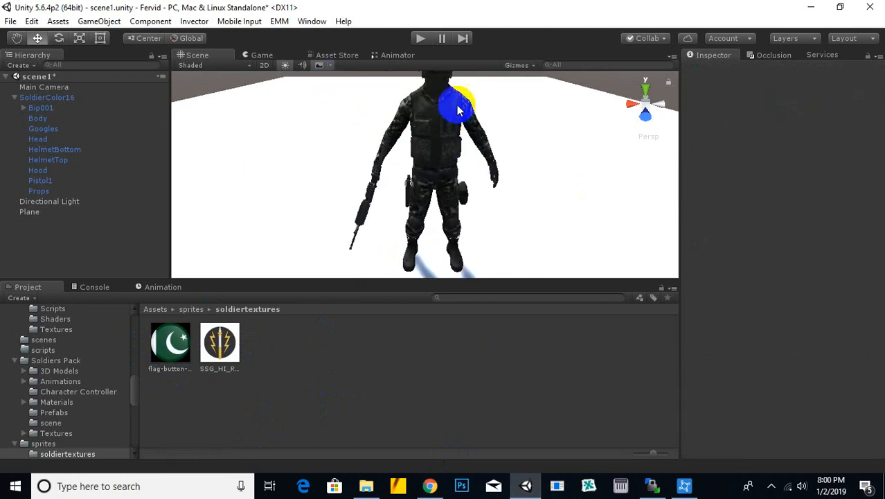
- Frame the soldier's head and chest in the Scene view
{"action": "left_click_drag", "start_coordinate": [457, 109], "coordinate": [488, 140], "text": "alt"}
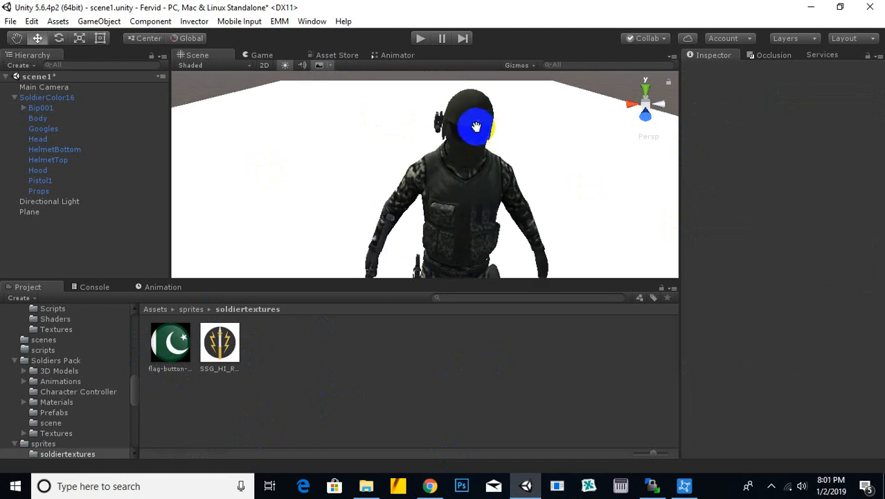
{"action": "middle_click_drag", "start_coordinate": [475, 126], "coordinate": [472, 126]}
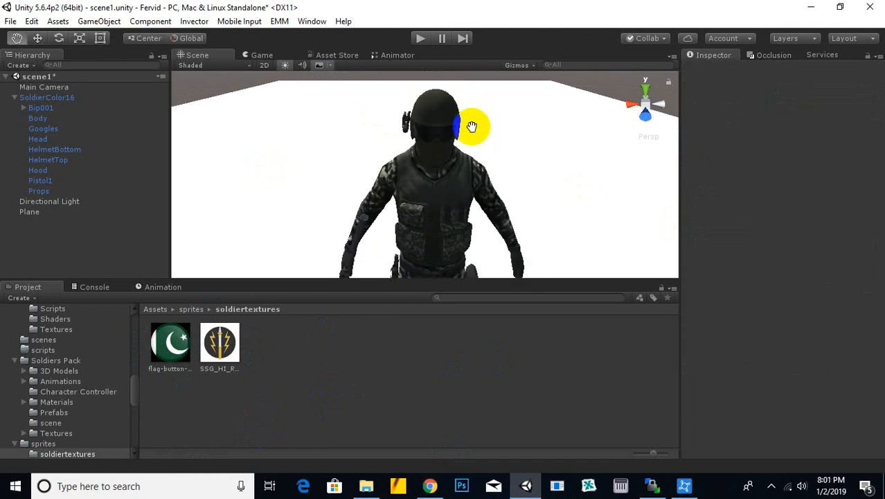
{"action": "left_click", "coordinate": [768, 485]}
{"action": "left_click", "coordinate": [340, 405]}
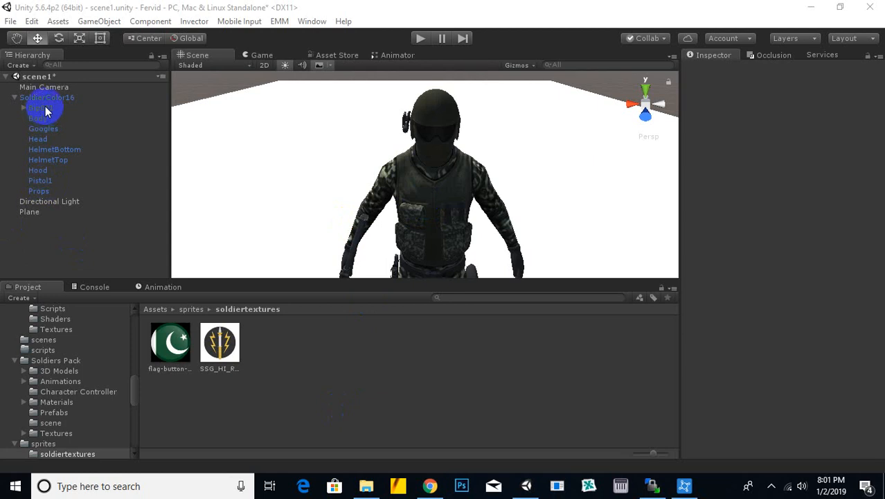
{"action": "left_click", "coordinate": [25, 68]}
{"action": "mouse_move", "coordinate": [28, 109]}
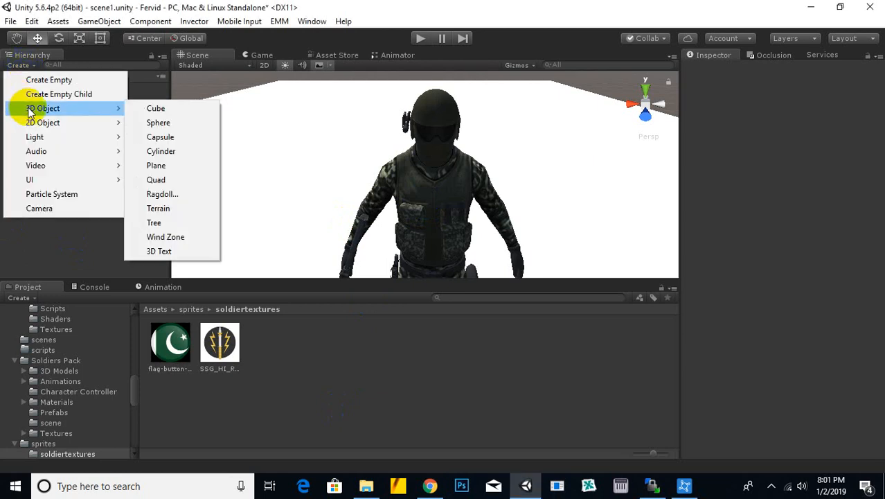
{"action": "left_click", "coordinate": [156, 111]}
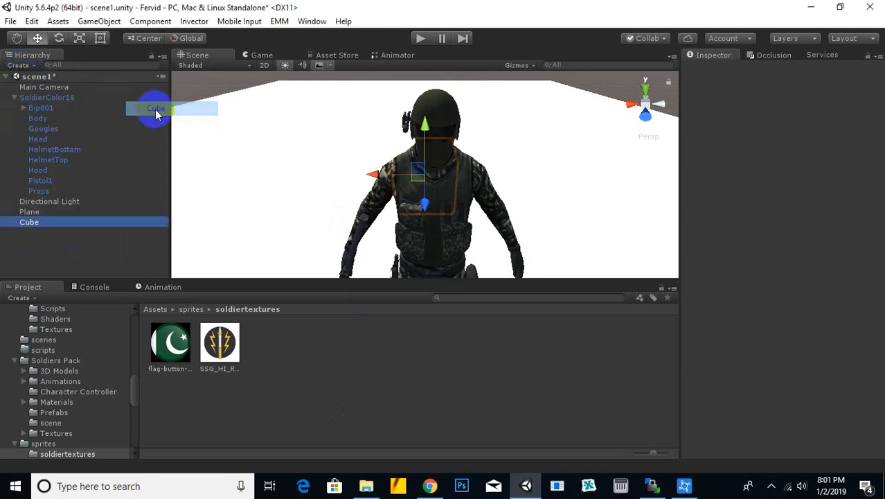
{"action": "left_click", "coordinate": [79, 39]}
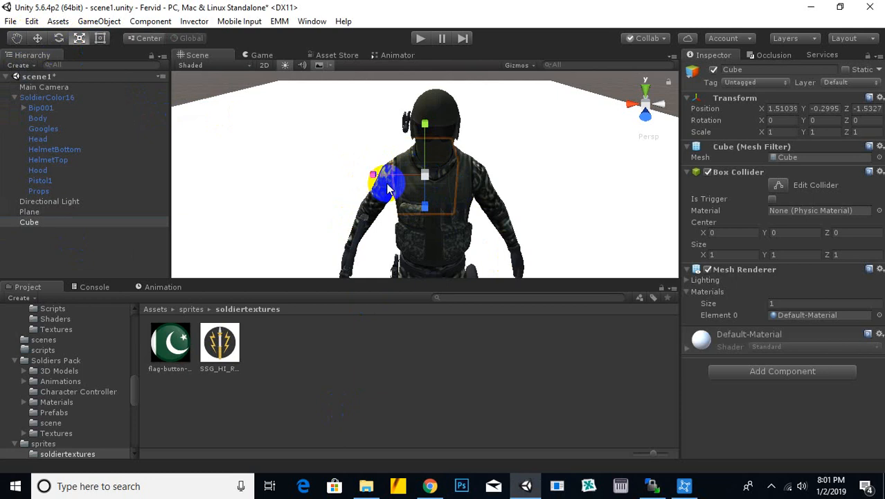
{"action": "left_click", "coordinate": [39, 222]}
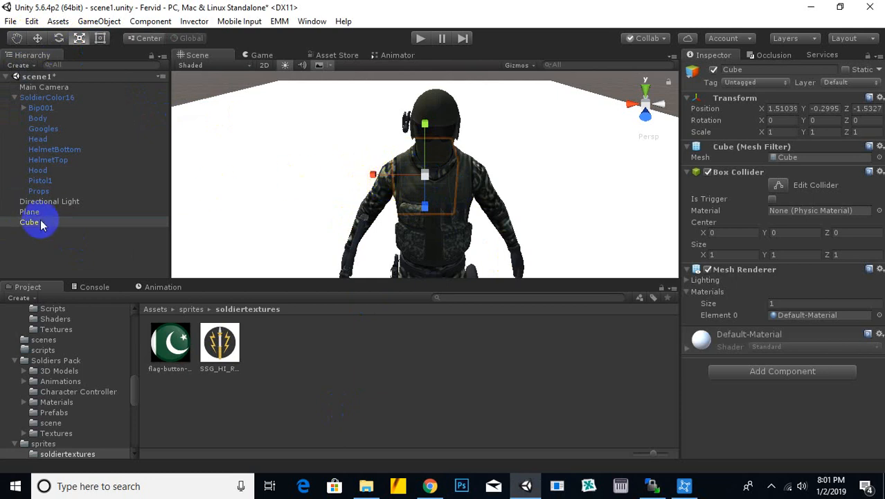
{"action": "key", "text": "Delete"}
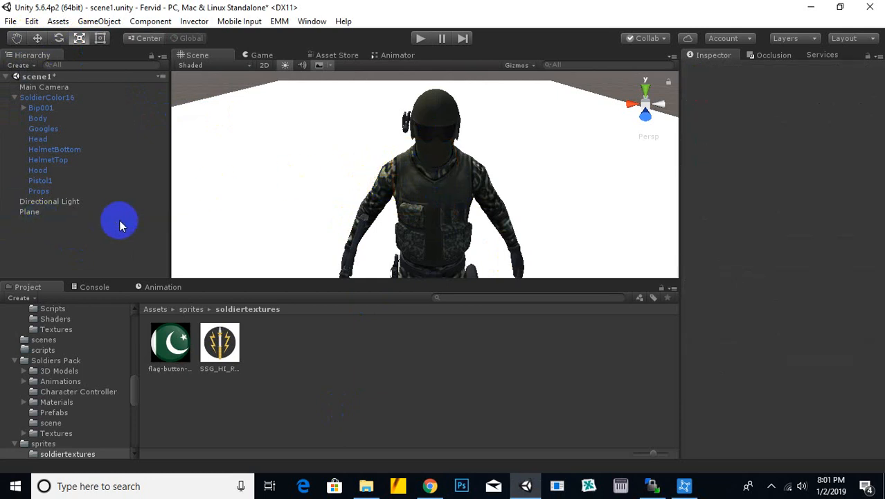
- Add a 3D cylinder to the scene and move it beside the soldier, to about X 3.15, Y 0.63, Z -0.351
{"action": "left_click", "coordinate": [37, 67]}
{"action": "mouse_move", "coordinate": [74, 109]}
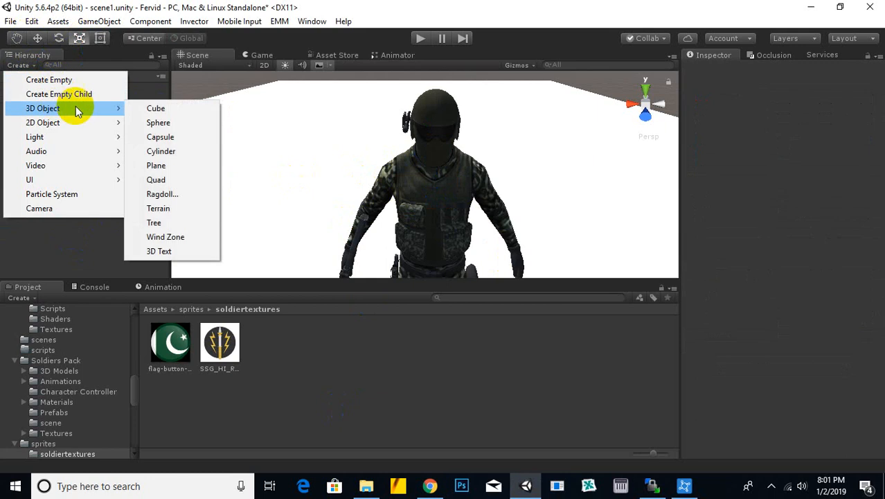
{"action": "left_click", "coordinate": [167, 157]}
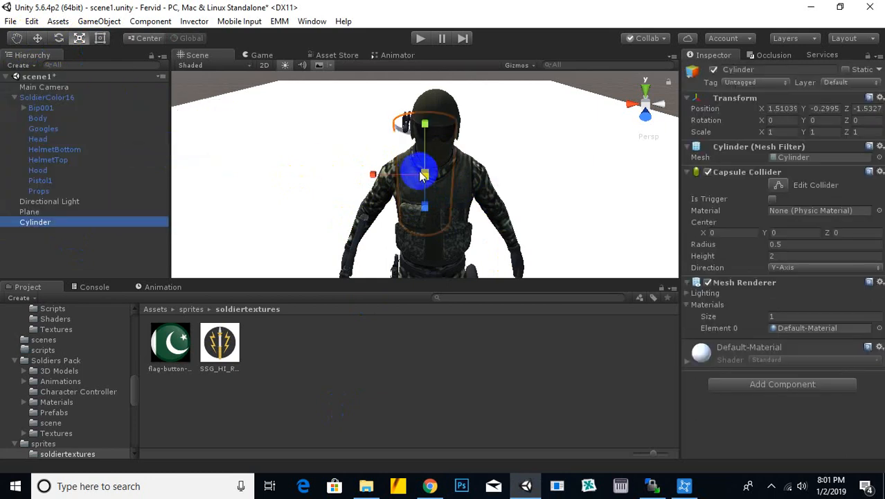
{"action": "left_click", "coordinate": [78, 51]}
{"action": "left_click", "coordinate": [37, 38]}
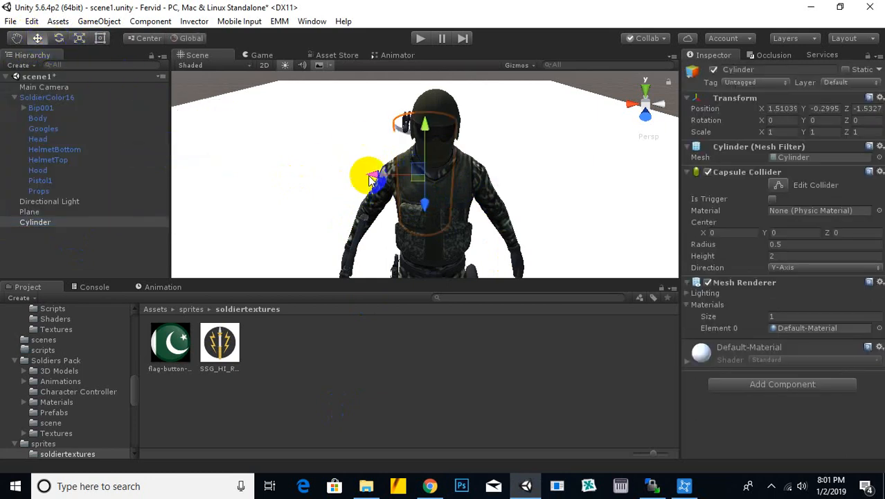
{"action": "left_click_drag", "start_coordinate": [379, 179], "coordinate": [298, 174]}
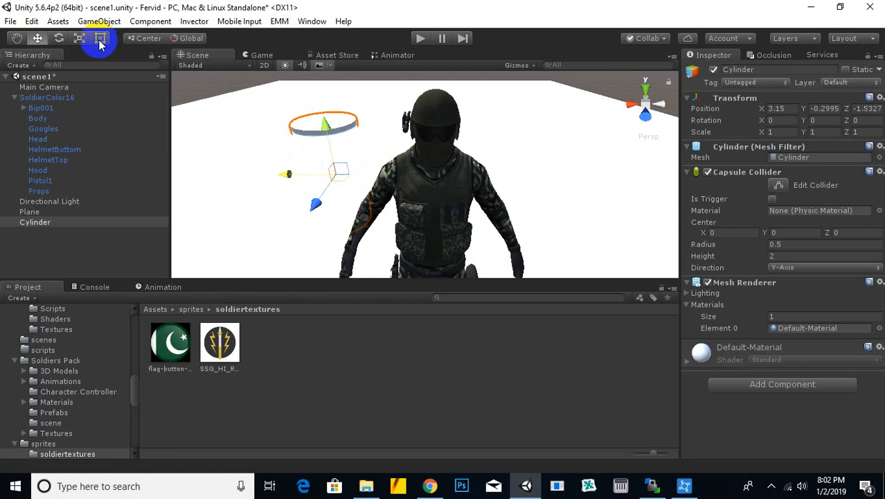
{"action": "left_click_drag", "start_coordinate": [327, 131], "coordinate": [315, 220]}
- Shrink the cylinder uniformly to a scale of about 0.026 and place it at the soldier's chest, about X 1.426, Y 1.484, Z 1.725
{"action": "left_click", "coordinate": [79, 39]}
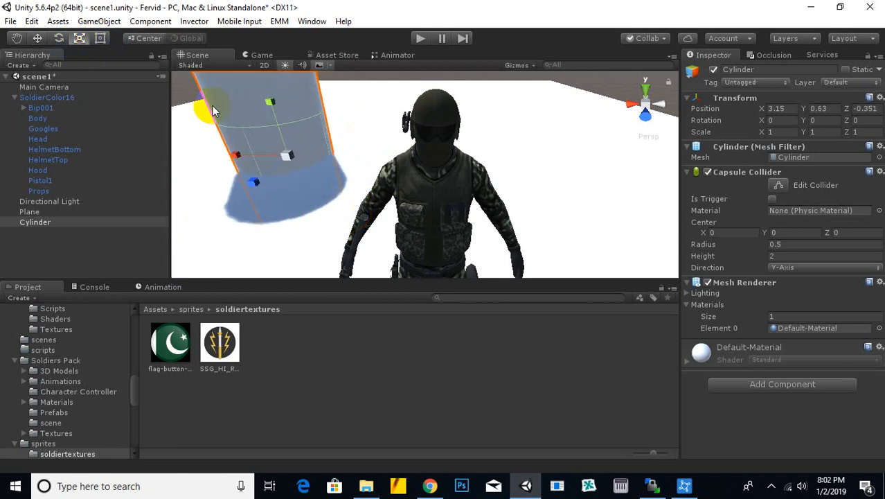
{"action": "left_click_drag", "start_coordinate": [289, 159], "coordinate": [261, 204]}
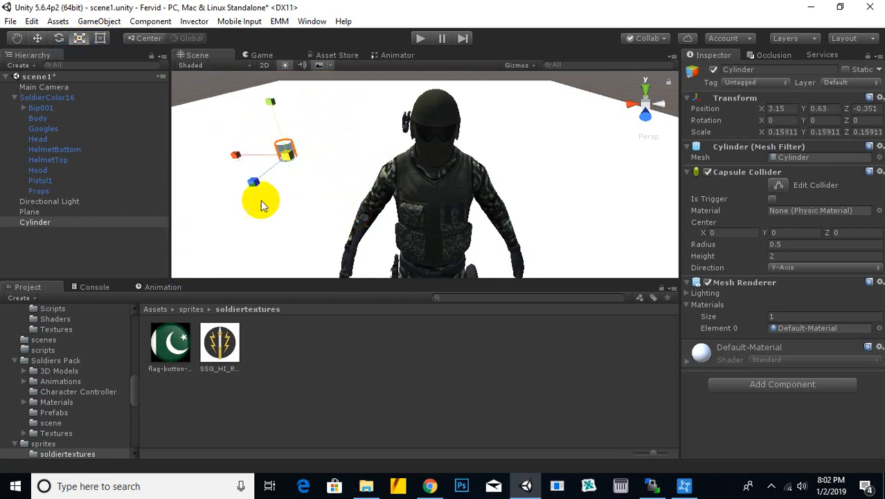
{"action": "left_click", "coordinate": [37, 38]}
{"action": "left_click_drag", "start_coordinate": [276, 103], "coordinate": [452, 144]}
{"action": "left_click", "coordinate": [78, 41]}
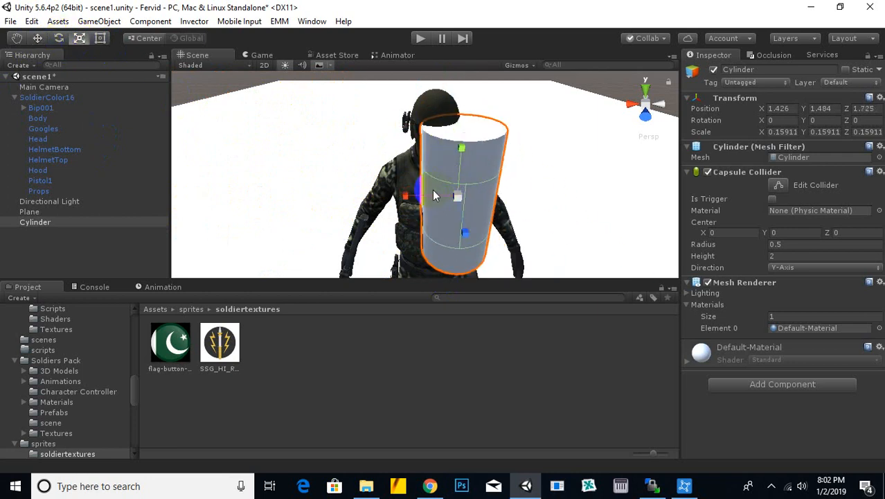
{"action": "mouse_move", "coordinate": [448, 195]}
{"action": "left_mouse_down"}
{"action": "mouse_move", "coordinate": [447, 242]}
{"action": "mouse_move", "coordinate": [458, 192]}
{"action": "left_mouse_up"}
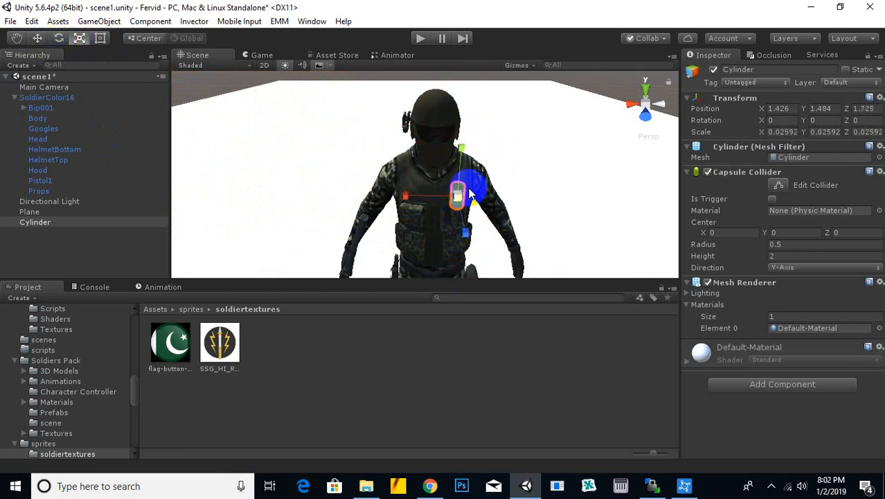
- Flatten the cylinder to a Y scale of about 0.0042 and apply the SSG logo texture to it
{"action": "scroll", "coordinate": [466, 214], "scroll_direction": "up", "scroll_amount": 3}
{"action": "left_click_drag", "start_coordinate": [512, 187], "coordinate": [513, 201]}
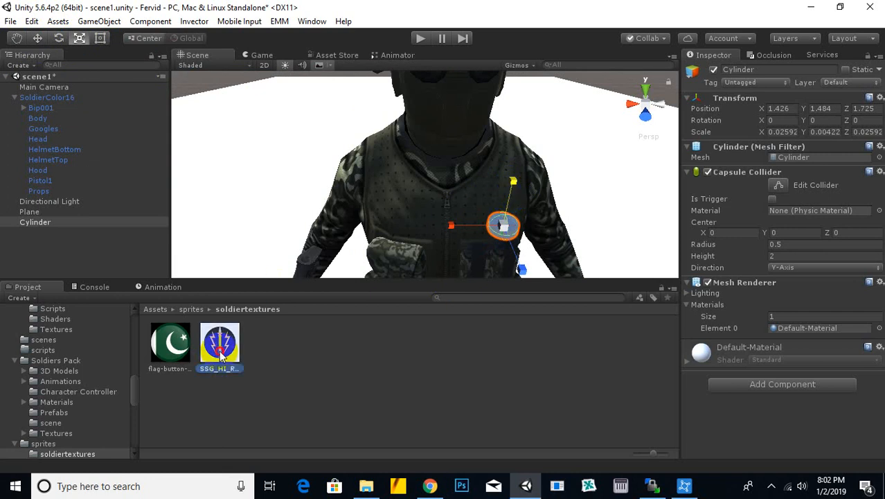
{"action": "left_click_drag", "start_coordinate": [219, 340], "coordinate": [502, 232]}
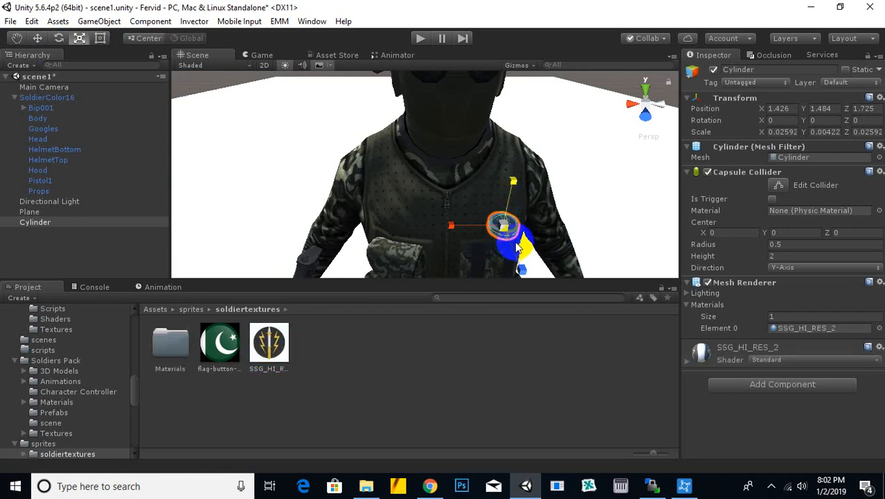
- Rotate the SSG badge to about 72.8 degrees on X so its logo faces forward from the chest
{"action": "right_click_drag", "start_coordinate": [502, 231], "coordinate": [446, 187]}
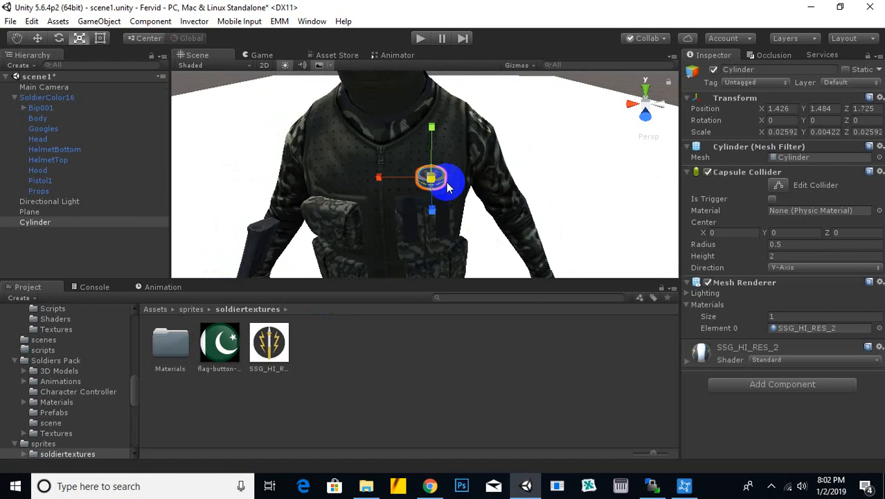
{"action": "scroll", "coordinate": [444, 182], "scroll_direction": "up", "scroll_amount": 5}
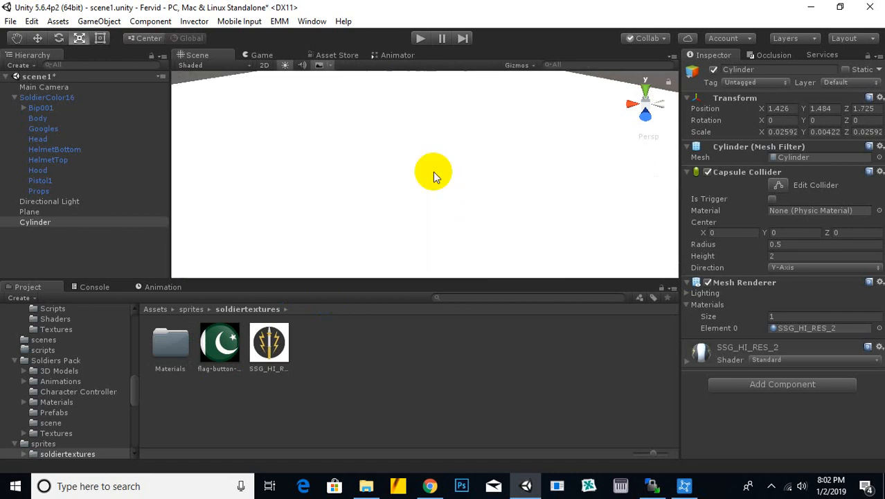
{"action": "scroll", "coordinate": [433, 173], "scroll_direction": "down", "scroll_amount": 2}
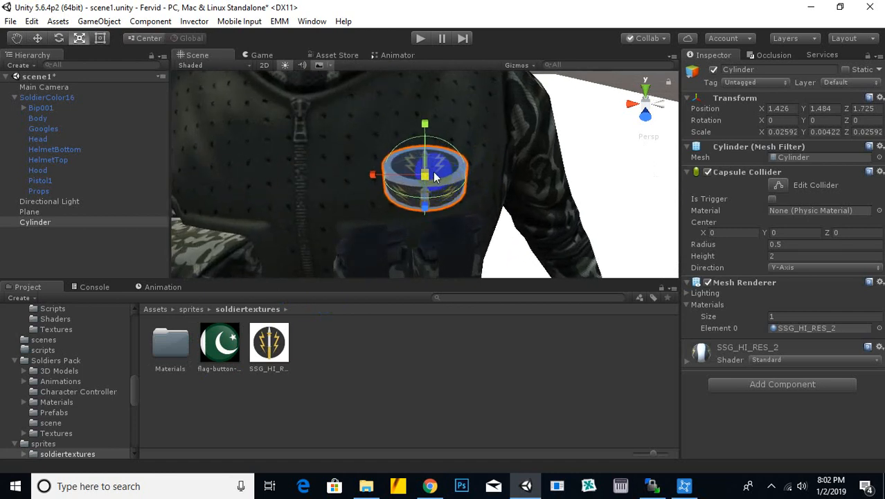
{"action": "left_click", "coordinate": [59, 38]}
{"action": "left_click_drag", "start_coordinate": [416, 156], "coordinate": [387, 219]}
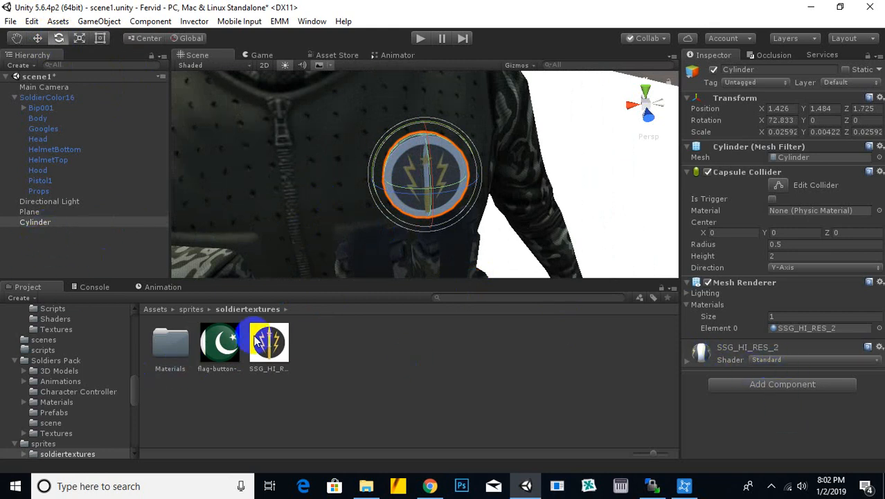
- Change the shader of the badge's SSG_HI_RES_2 material to Nature/SpeedTree
{"action": "left_click", "coordinate": [418, 197]}
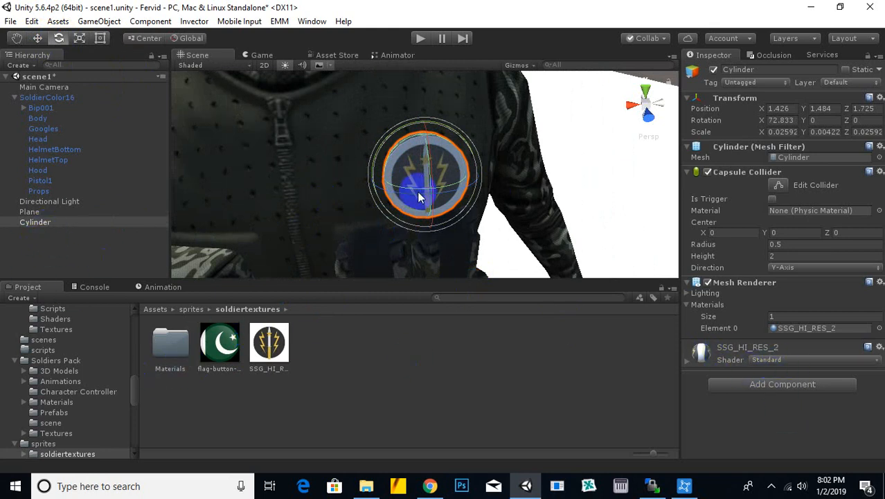
{"action": "left_click", "coordinate": [766, 360]}
{"action": "mouse_move", "coordinate": [763, 237]}
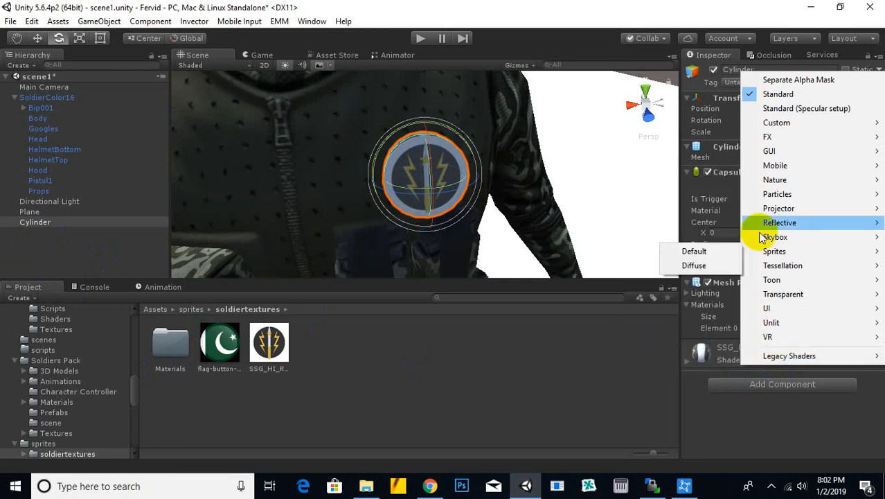
{"action": "mouse_move", "coordinate": [773, 180]}
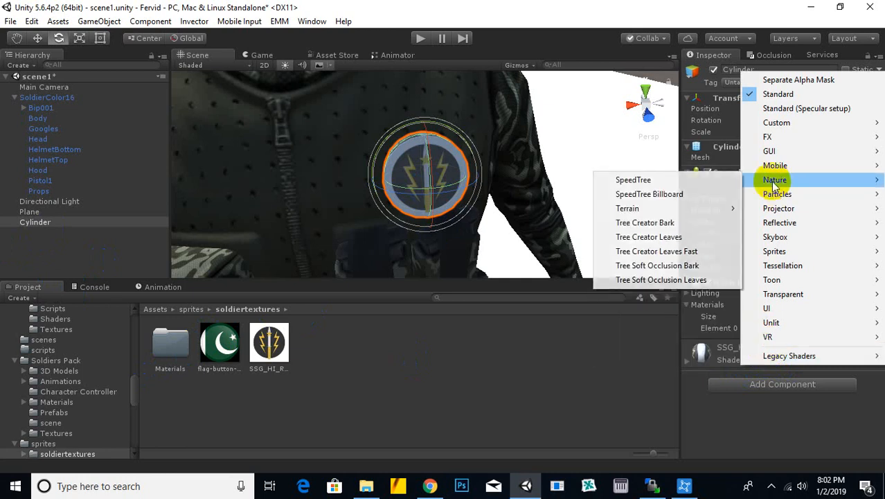
{"action": "left_click", "coordinate": [635, 180]}
{"action": "left_click", "coordinate": [313, 244]}
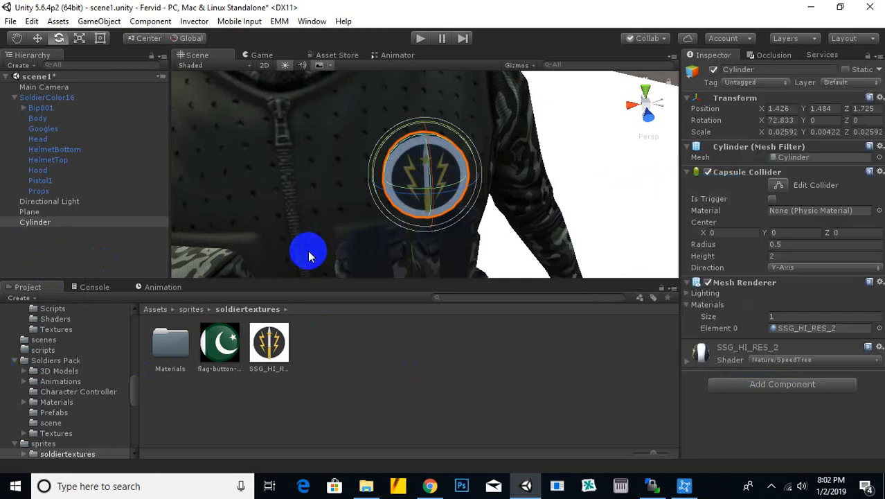
- Thin the SSG badge further to a Y scale of about 0.00067
{"action": "left_click", "coordinate": [79, 38]}
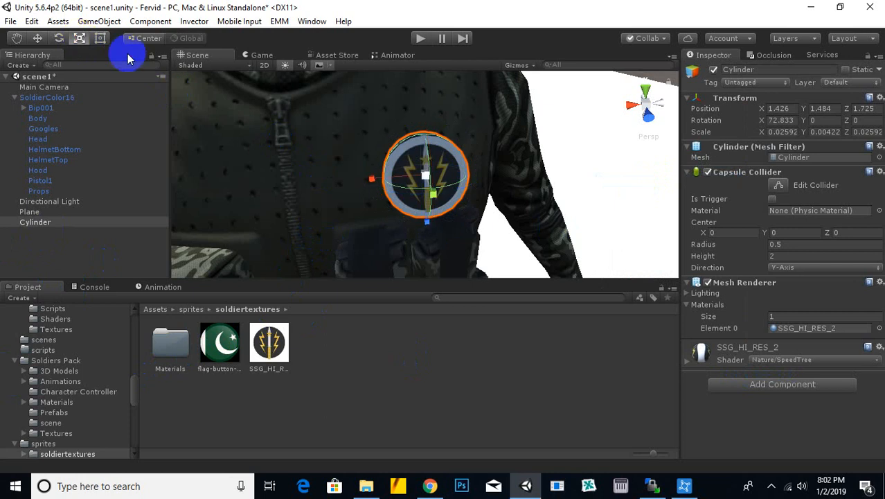
{"action": "left_click_drag", "start_coordinate": [503, 206], "coordinate": [321, 237], "text": "alt"}
{"action": "scroll", "coordinate": [457, 201], "scroll_direction": "up", "scroll_amount": 3}
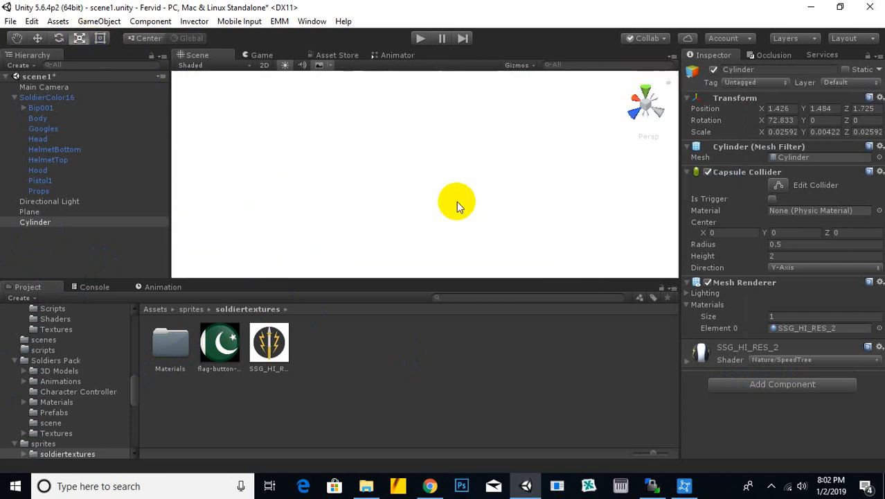
{"action": "scroll", "coordinate": [456, 201], "scroll_direction": "down", "scroll_amount": 2}
{"action": "left_click_drag", "start_coordinate": [383, 191], "coordinate": [384, 188]}
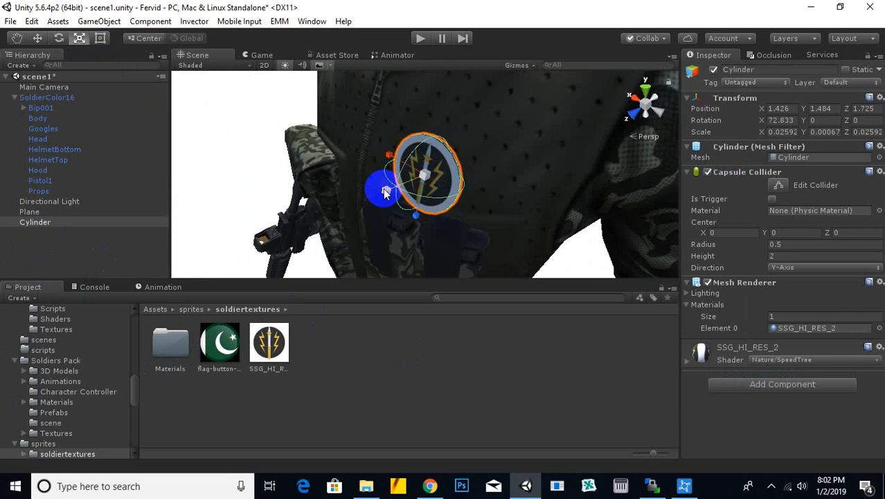
- Move the SSG badge closer to the vest, to about X 1.4336, Y 1.4902, Z 1.7046
{"action": "left_click", "coordinate": [39, 38]}
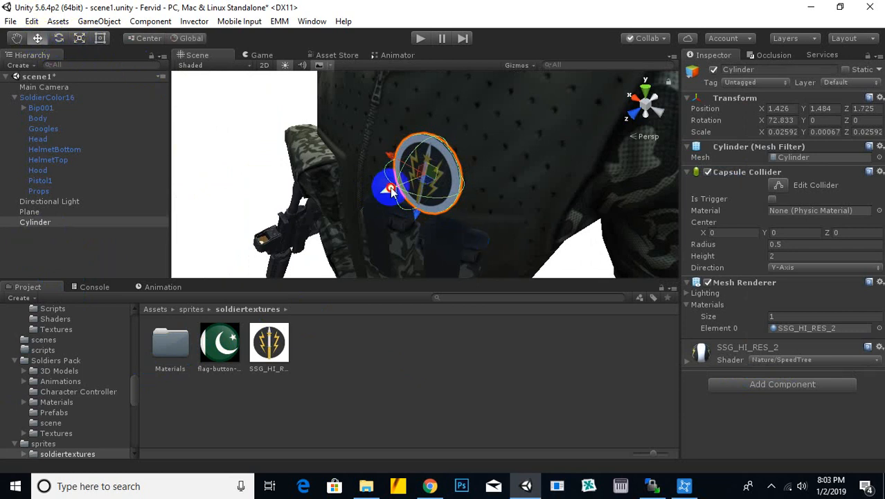
{"action": "left_click_drag", "start_coordinate": [385, 182], "coordinate": [612, 248]}
{"action": "scroll", "coordinate": [396, 194], "scroll_direction": "down", "scroll_amount": 5}
{"action": "scroll", "coordinate": [497, 192], "scroll_direction": "up", "scroll_amount": 5}
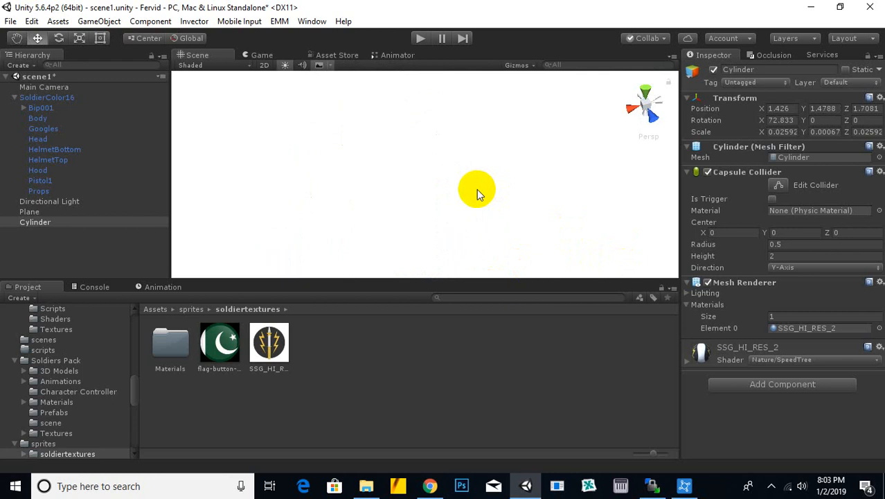
{"action": "scroll", "coordinate": [477, 189], "scroll_direction": "down", "scroll_amount": 3}
{"action": "scroll", "coordinate": [416, 174], "scroll_direction": "up", "scroll_amount": 3}
{"action": "middle_click_drag", "start_coordinate": [417, 160], "coordinate": [427, 176]}
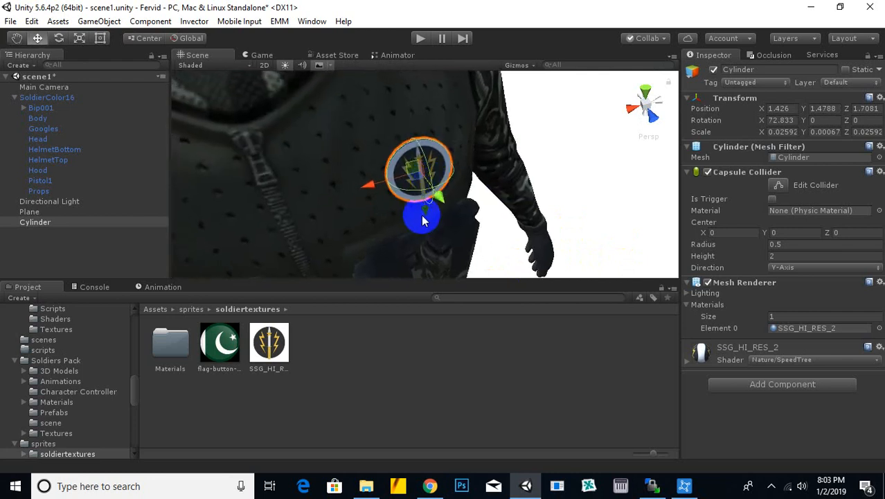
{"action": "left_click_drag", "start_coordinate": [421, 214], "coordinate": [365, 160]}
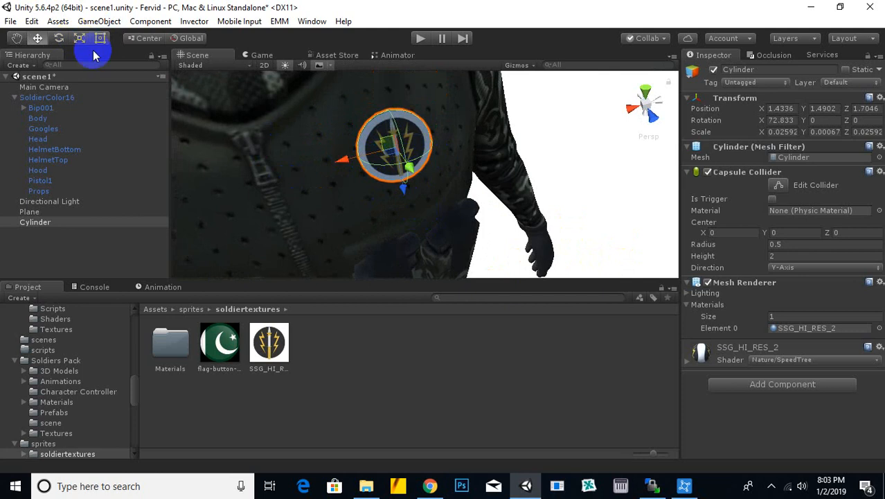
- Tilt the SSG badge to follow the chest, to a rotation of about X 60.1, Y -6.2, Z 8.2
{"action": "left_click", "coordinate": [61, 39]}
{"action": "left_click_drag", "start_coordinate": [443, 160], "coordinate": [438, 162]}
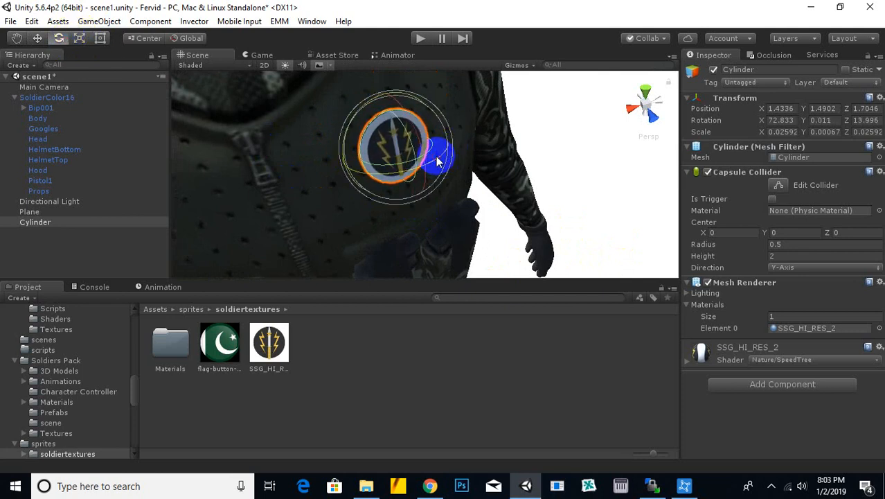
{"action": "left_click_drag", "start_coordinate": [381, 175], "coordinate": [619, 194], "text": "alt"}
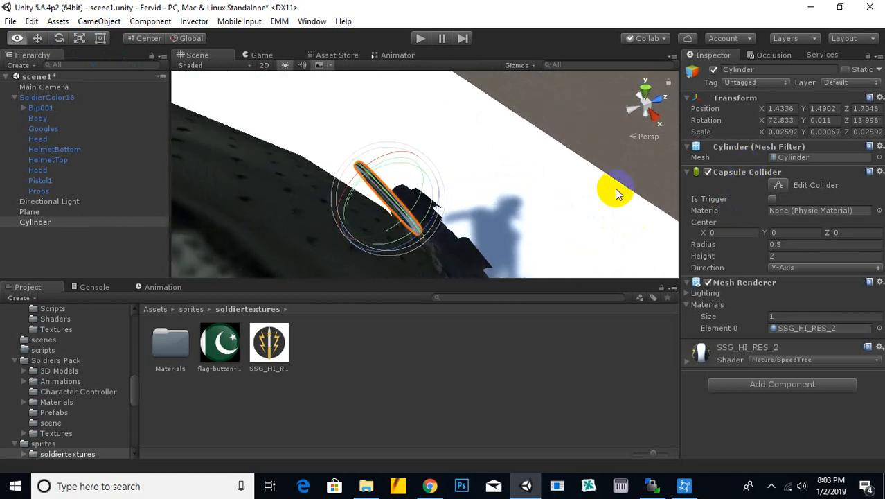
{"action": "left_click_drag", "start_coordinate": [359, 175], "coordinate": [354, 176]}
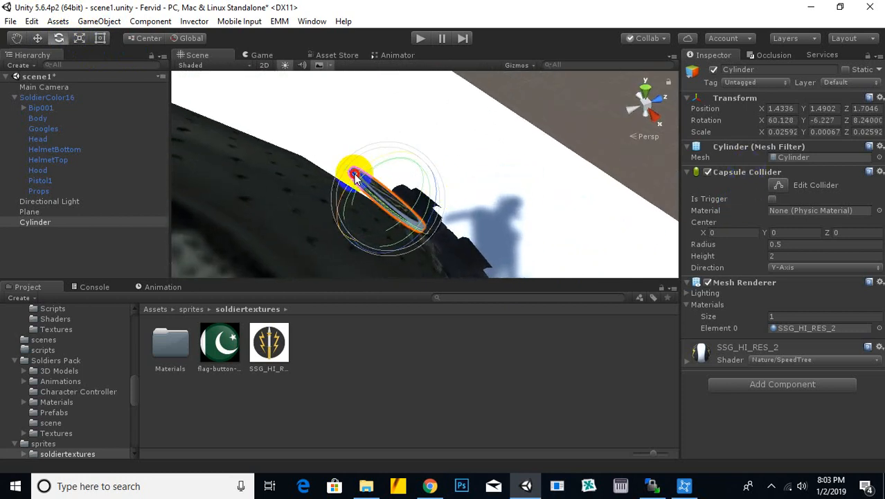
- Seat the SSG badge on the vest at about X 1.4358, Y 1.4856, Z 1.6968, with rotation about X 55.1, Y -7.5, Z 7.2
{"action": "left_click", "coordinate": [37, 38]}
{"action": "left_click_drag", "start_coordinate": [431, 174], "coordinate": [407, 177]}
{"action": "left_click", "coordinate": [59, 38]}
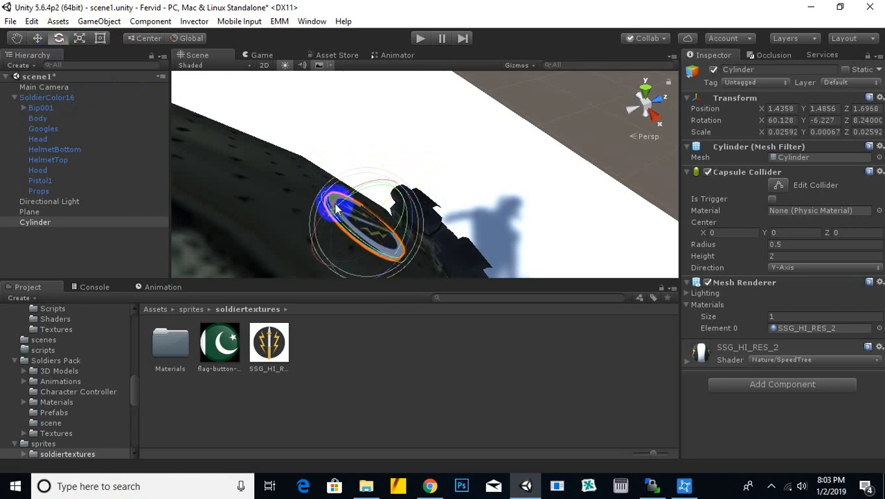
{"action": "left_click_drag", "start_coordinate": [335, 208], "coordinate": [367, 251]}
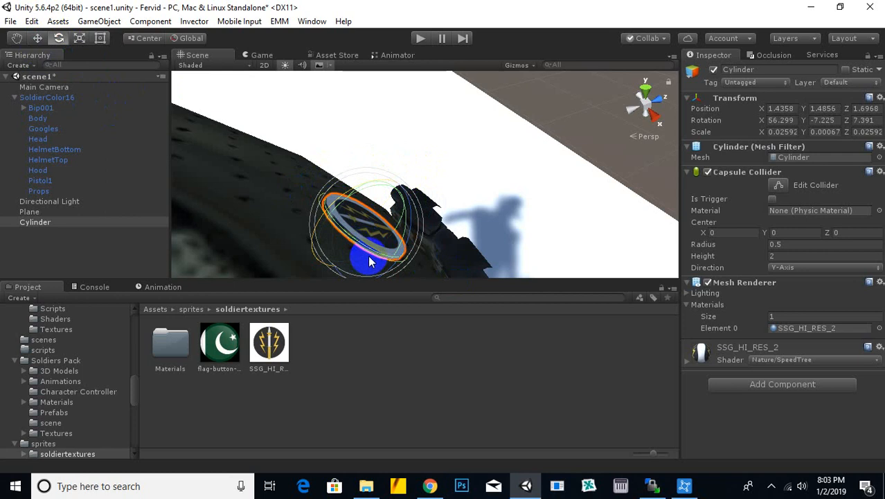
{"action": "left_click_drag", "start_coordinate": [336, 220], "coordinate": [333, 217]}
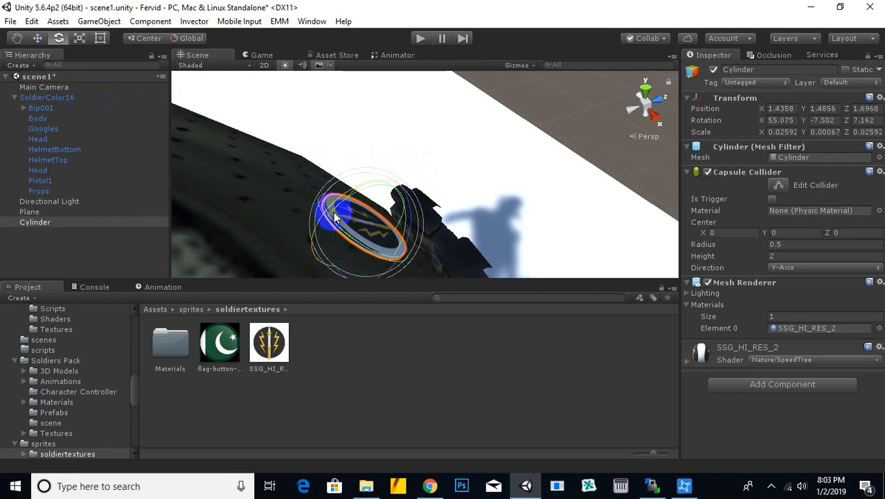
- Examine how the SSG badge sits on the soldier's chest from several angles and distances
{"action": "left_click_drag", "start_coordinate": [528, 246], "coordinate": [223, 224], "text": "alt"}
{"action": "middle_click_drag", "start_coordinate": [423, 200], "coordinate": [559, 200]}
{"action": "scroll", "coordinate": [559, 200], "scroll_direction": "down", "scroll_amount": 10}
{"action": "scroll", "coordinate": [450, 186], "scroll_direction": "up", "scroll_amount": 10}
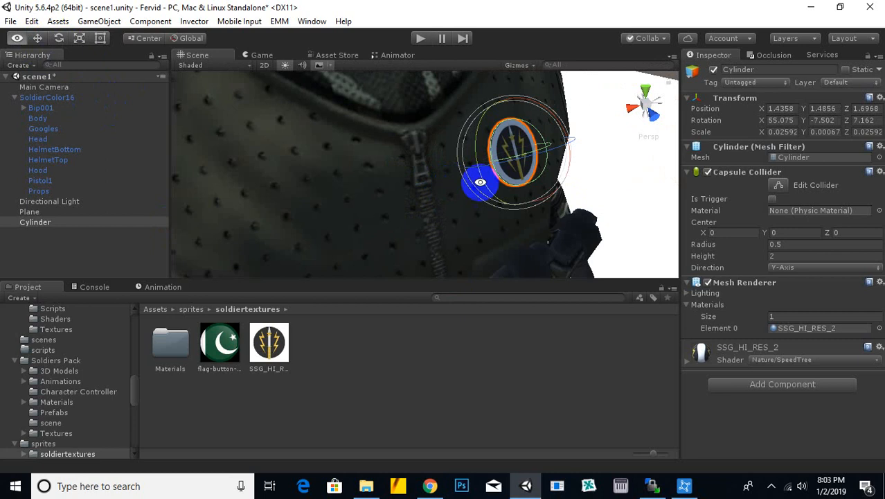
{"action": "left_click_drag", "start_coordinate": [480, 182], "coordinate": [395, 190], "text": "alt"}
{"action": "scroll", "coordinate": [409, 190], "scroll_direction": "down", "scroll_amount": 10}
{"action": "scroll", "coordinate": [426, 194], "scroll_direction": "up", "scroll_amount": 2}
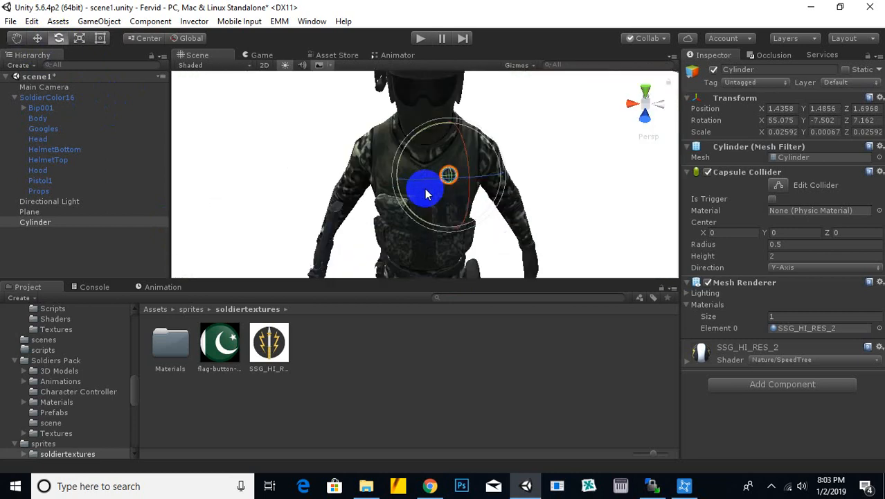
{"action": "scroll", "coordinate": [426, 194], "scroll_direction": "up", "scroll_amount": 5}
{"action": "scroll", "coordinate": [422, 187], "scroll_direction": "down", "scroll_amount": 6}
{"action": "scroll", "coordinate": [423, 188], "scroll_direction": "up", "scroll_amount": 2}
{"action": "left_click", "coordinate": [450, 172]}
{"action": "scroll", "coordinate": [549, 204], "scroll_direction": "up", "scroll_amount": 5}
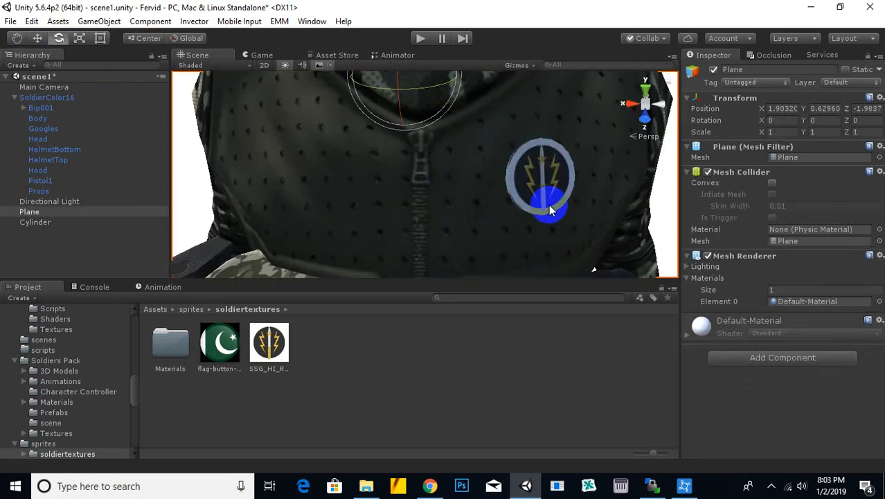
{"action": "scroll", "coordinate": [550, 210], "scroll_direction": "down", "scroll_amount": 6}
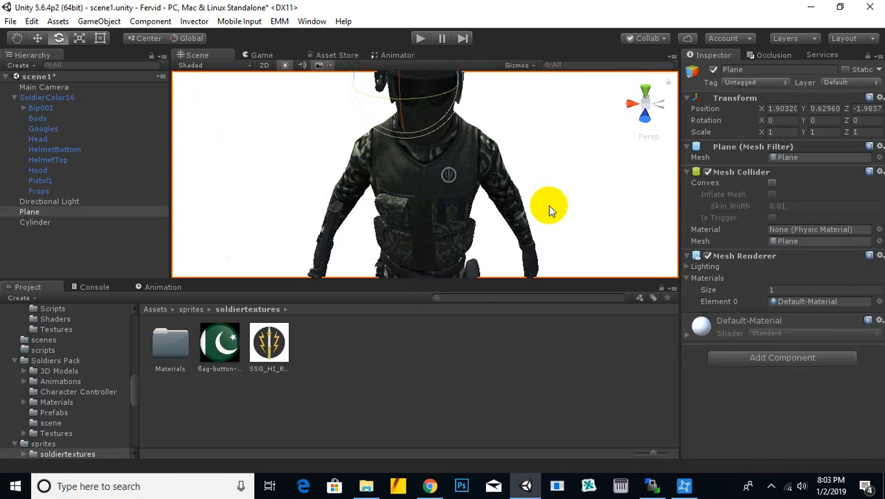
- Duplicate the SSG badge to the opposite side of the chest at about X 1.526, and apply the Pakistani flag texture to the copy
{"action": "left_click", "coordinate": [35, 38]}
{"action": "left_click", "coordinate": [451, 177]}
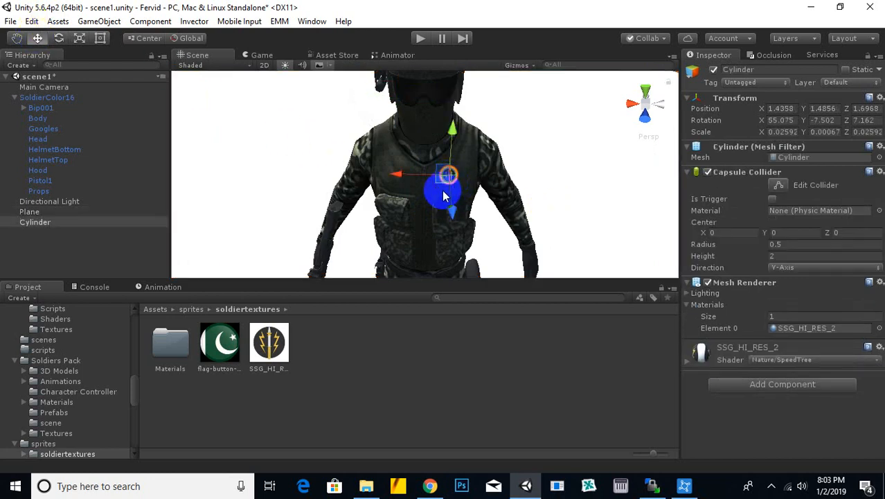
{"action": "key", "text": "ctrl+d"}
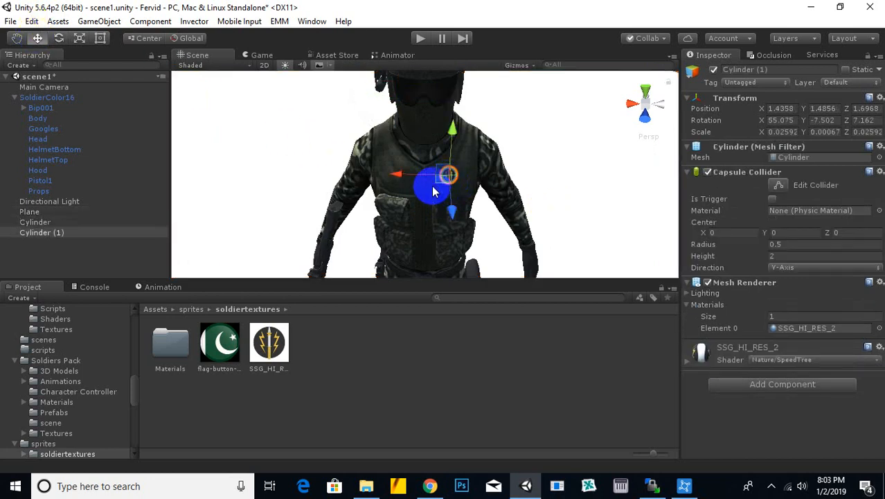
{"action": "mouse_move", "coordinate": [400, 178]}
{"action": "left_mouse_down"}
{"action": "mouse_move", "coordinate": [348, 176]}
{"action": "mouse_move", "coordinate": [268, 281]}
{"action": "mouse_move", "coordinate": [310, 263]}
{"action": "mouse_move", "coordinate": [394, 179]}
{"action": "left_mouse_up"}
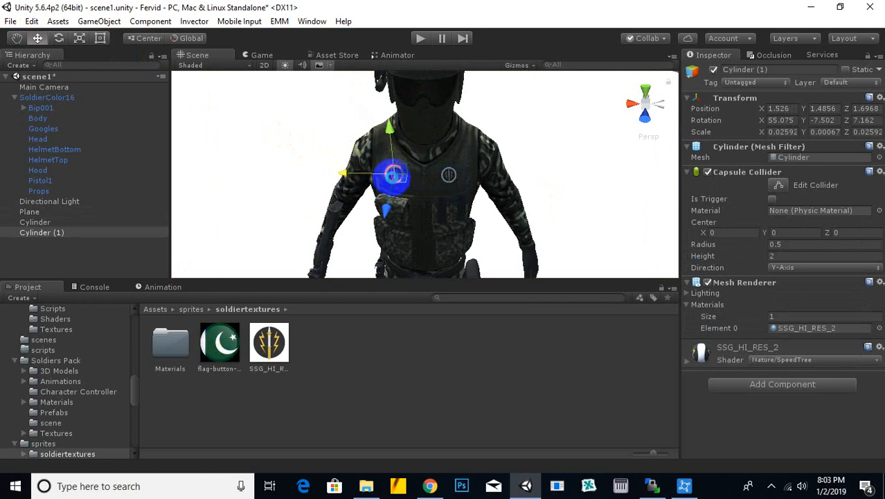
{"action": "scroll", "coordinate": [397, 180], "scroll_direction": "up", "scroll_amount": 5}
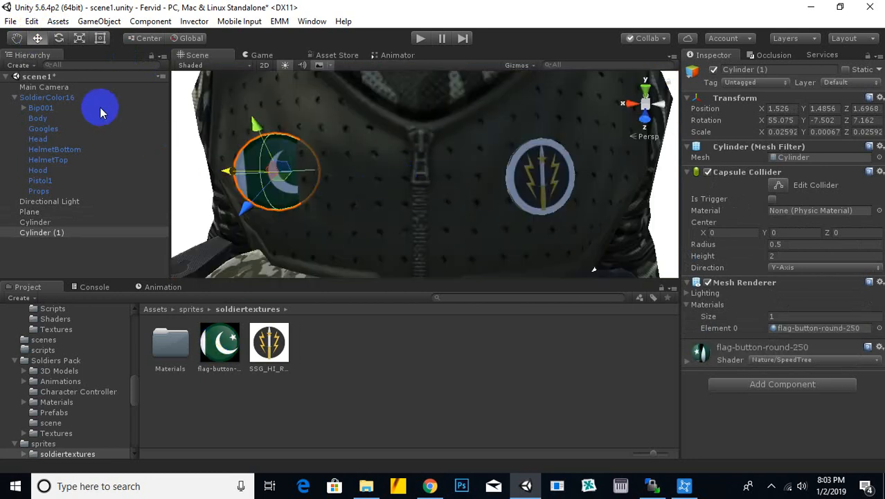
- Rotate the flag badge to match the vest's curvature, to about X 53.8, Y -8.4, Z -12.5
{"action": "left_click", "coordinate": [60, 42]}
{"action": "middle_click_drag", "start_coordinate": [315, 181], "coordinate": [329, 183]}
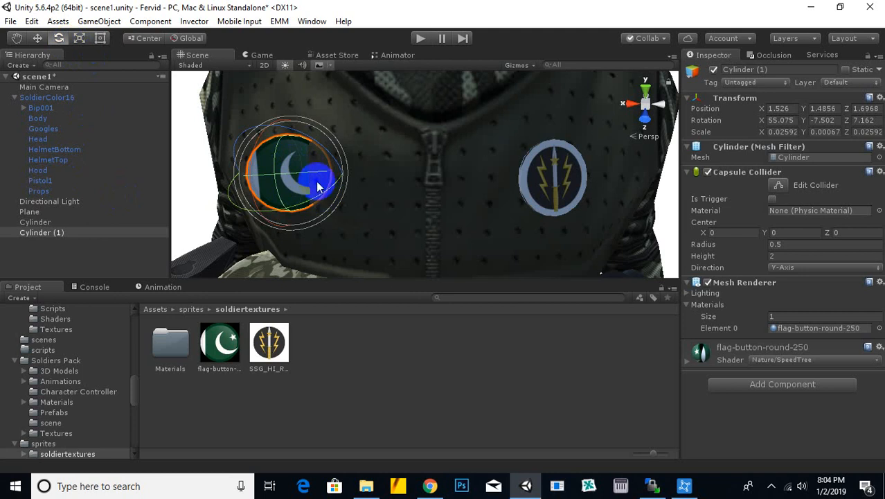
{"action": "left_click_drag", "start_coordinate": [309, 177], "coordinate": [598, 150]}
- Move the flag badge onto the vest surface at about X 1.5072, Y 1.483, Z 1.7017
{"action": "left_click", "coordinate": [37, 39]}
{"action": "scroll", "coordinate": [311, 135], "scroll_direction": "down", "scroll_amount": 1}
{"action": "scroll", "coordinate": [340, 148], "scroll_direction": "up", "scroll_amount": 1}
{"action": "middle_click_drag", "start_coordinate": [454, 215], "coordinate": [504, 179]}
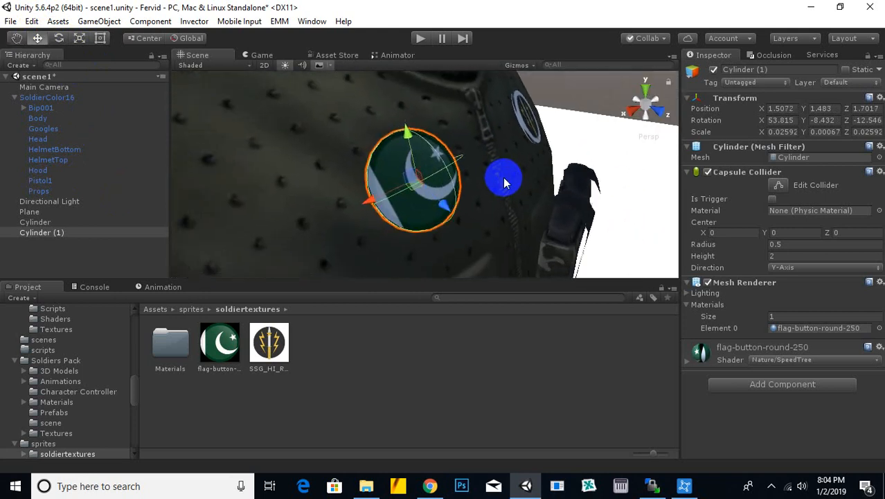
{"action": "left_click_drag", "start_coordinate": [503, 179], "coordinate": [600, 151], "text": "alt"}
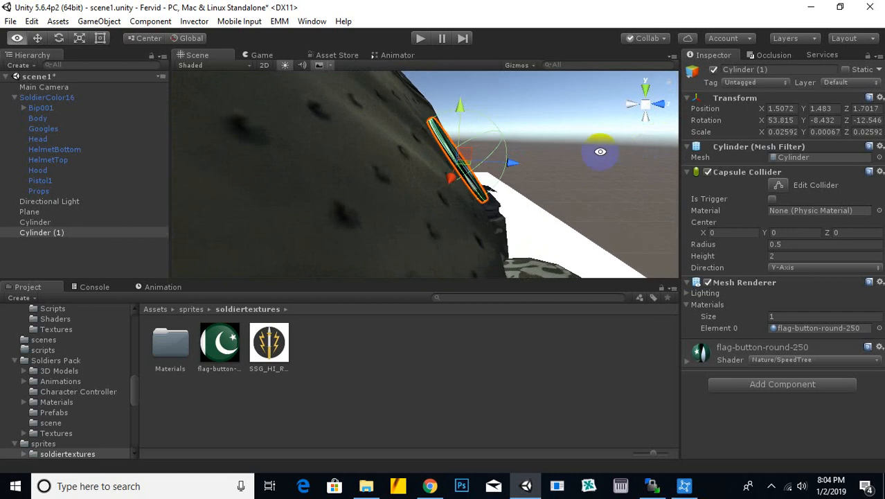
{"action": "left_click", "coordinate": [484, 159]}
{"action": "left_click", "coordinate": [457, 171]}
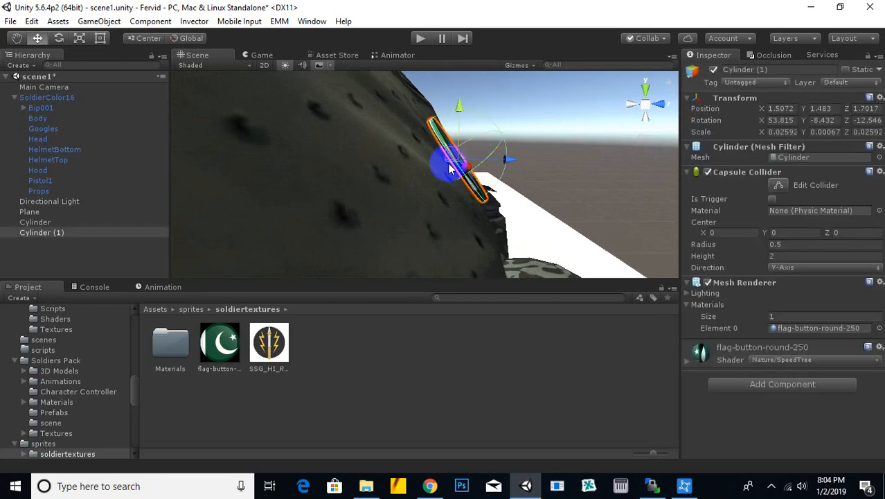
- Rotate the flag badge to lie along the chest slope, at about X 58.5, Y -3.7, Z -14.0
{"action": "left_click", "coordinate": [59, 38]}
{"action": "left_click_drag", "start_coordinate": [484, 164], "coordinate": [483, 167]}
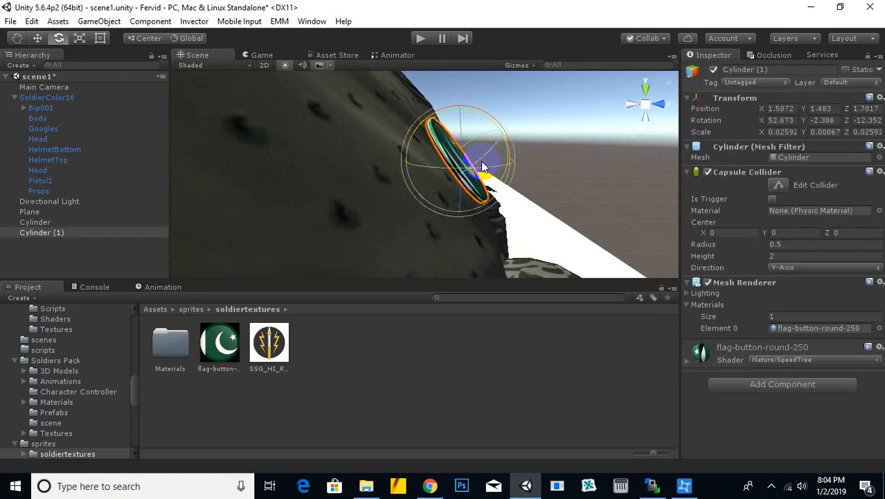
{"action": "left_click_drag", "start_coordinate": [554, 180], "coordinate": [368, 263], "text": "alt"}
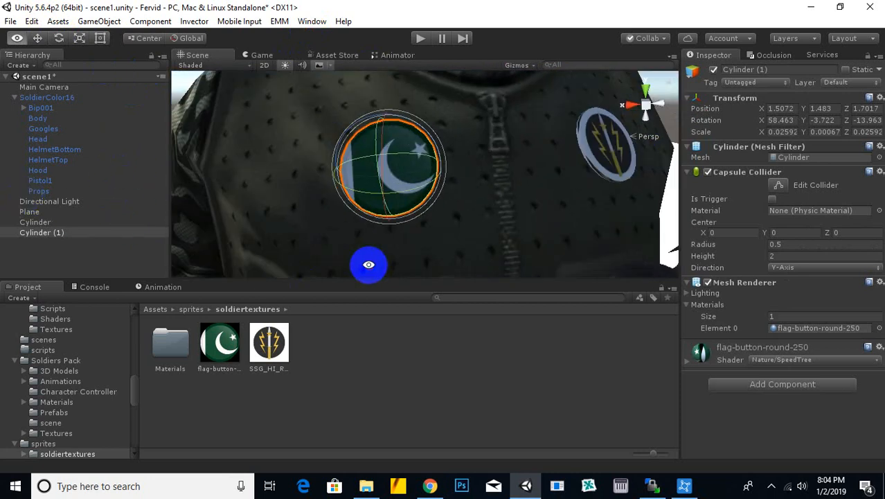
- Examine the spacing and fit of both chest badges from the front, near and far, with the flag badge deselected
{"action": "scroll", "coordinate": [443, 225], "scroll_direction": "down", "scroll_amount": 10}
{"action": "scroll", "coordinate": [462, 207], "scroll_direction": "up", "scroll_amount": 3}
{"action": "scroll", "coordinate": [463, 205], "scroll_direction": "up", "scroll_amount": 8}
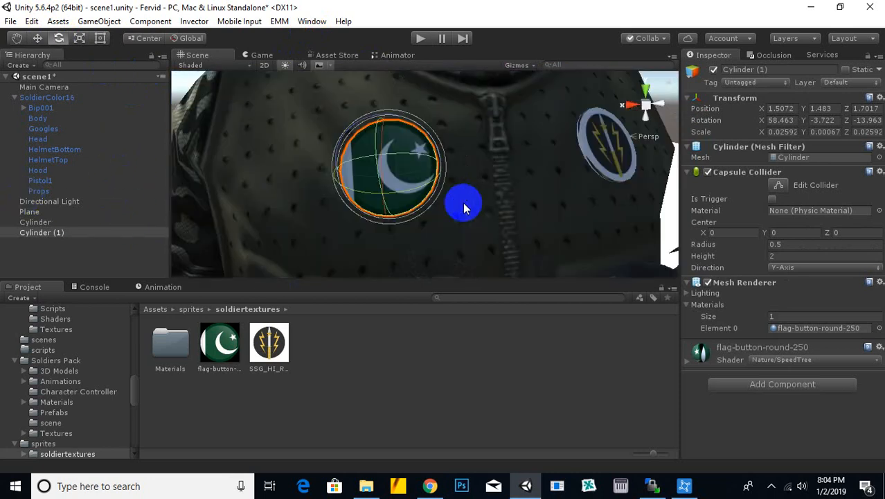
{"action": "left_click_drag", "start_coordinate": [460, 218], "coordinate": [405, 238], "text": "alt"}
{"action": "scroll", "coordinate": [428, 244], "scroll_direction": "down", "scroll_amount": 10}
{"action": "scroll", "coordinate": [455, 240], "scroll_direction": "up", "scroll_amount": 3}
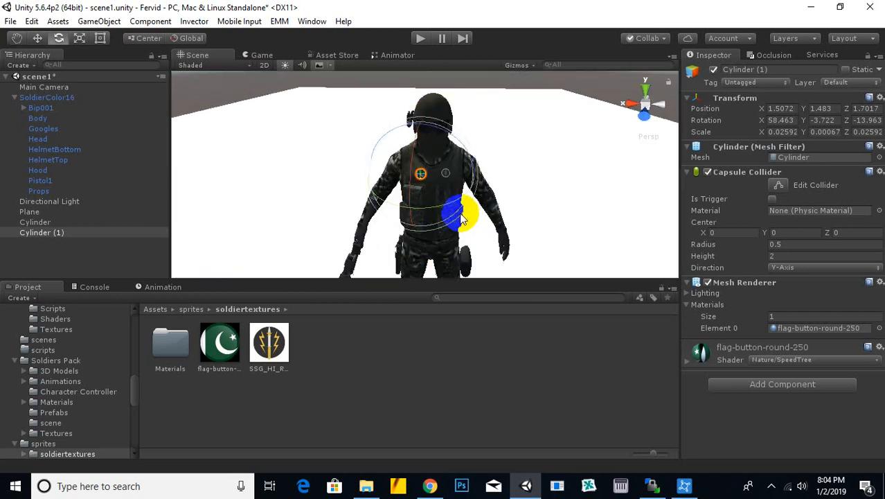
{"action": "left_click", "coordinate": [38, 41]}
{"action": "left_click", "coordinate": [259, 160]}
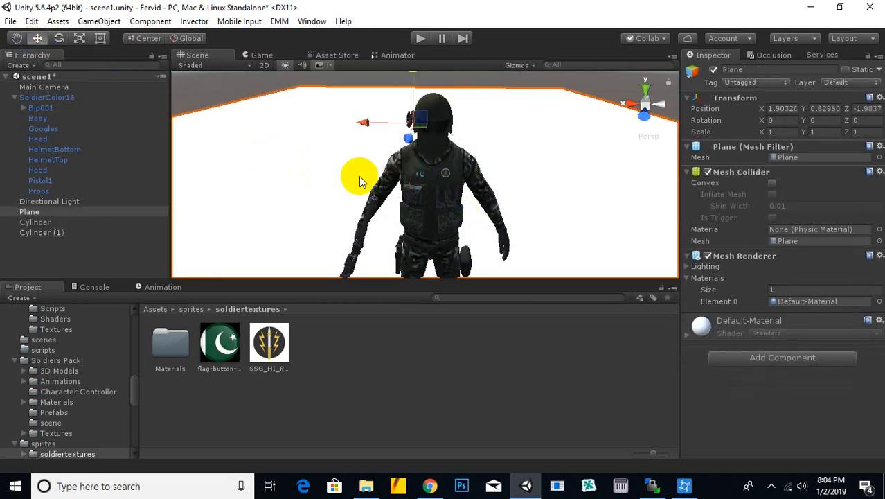
{"action": "scroll", "coordinate": [494, 197], "scroll_direction": "up", "scroll_amount": 2}
{"action": "scroll", "coordinate": [495, 201], "scroll_direction": "up", "scroll_amount": 3}
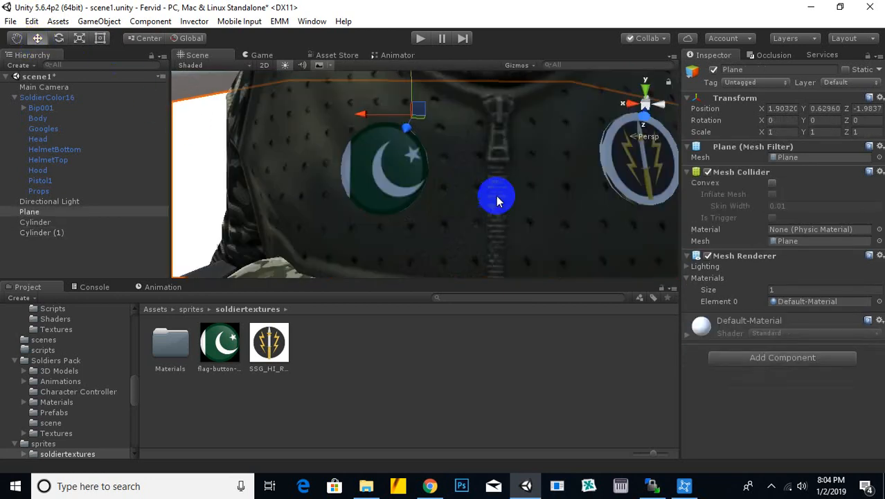
{"action": "scroll", "coordinate": [495, 201], "scroll_direction": "down", "scroll_amount": 3}
{"action": "middle_click_drag", "start_coordinate": [483, 192], "coordinate": [431, 144]}
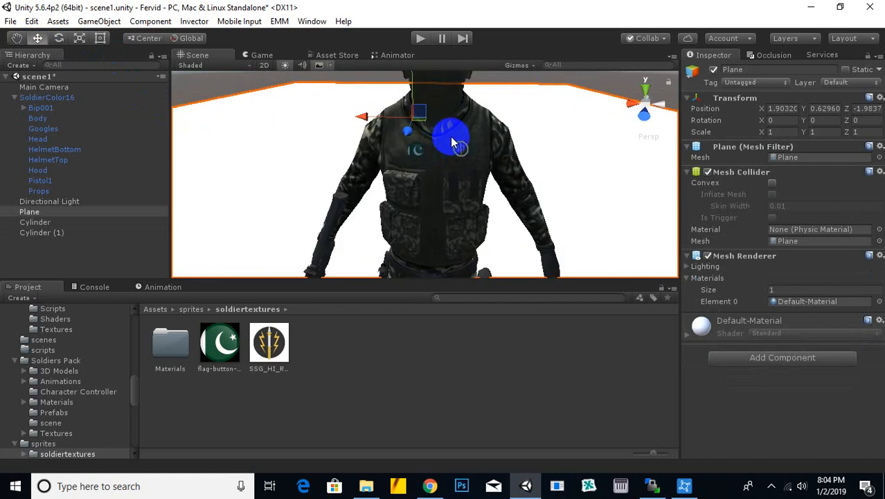
{"action": "scroll", "coordinate": [451, 142], "scroll_direction": "up", "scroll_amount": 3}
{"action": "scroll", "coordinate": [457, 146], "scroll_direction": "down", "scroll_amount": 3}
- Move the SSG badge outward from the vest zipper to about X 1.421
{"action": "left_click", "coordinate": [458, 151]}
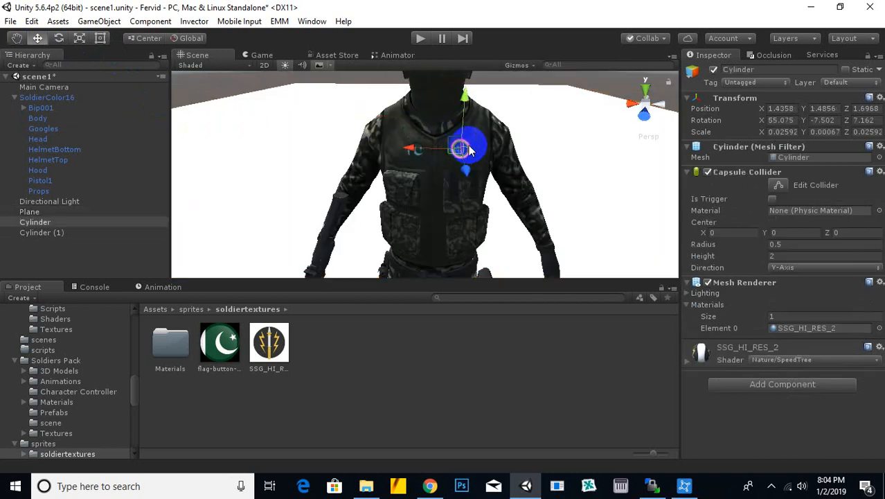
{"action": "scroll", "coordinate": [463, 149], "scroll_direction": "up", "scroll_amount": 3}
{"action": "scroll", "coordinate": [465, 148], "scroll_direction": "down", "scroll_amount": 3}
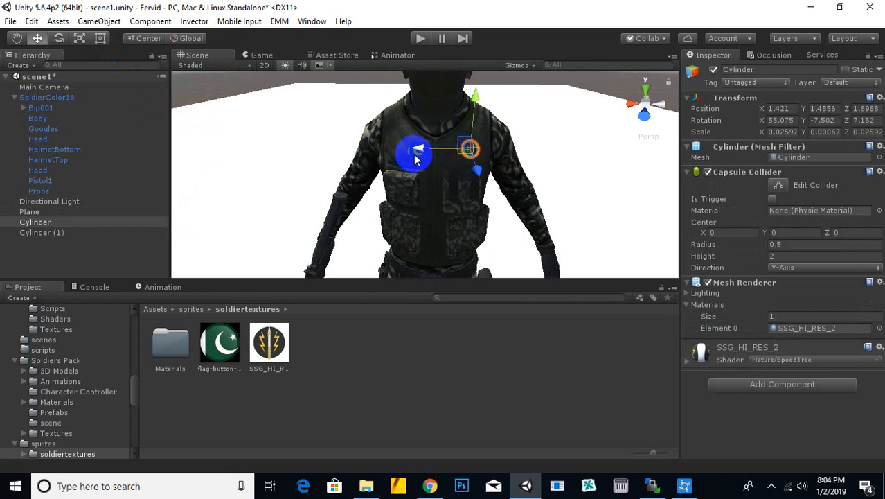
- Move the flag badge outward from the vest zipper to about X 1.527
{"action": "left_click", "coordinate": [318, 131]}
{"action": "left_click", "coordinate": [414, 149]}
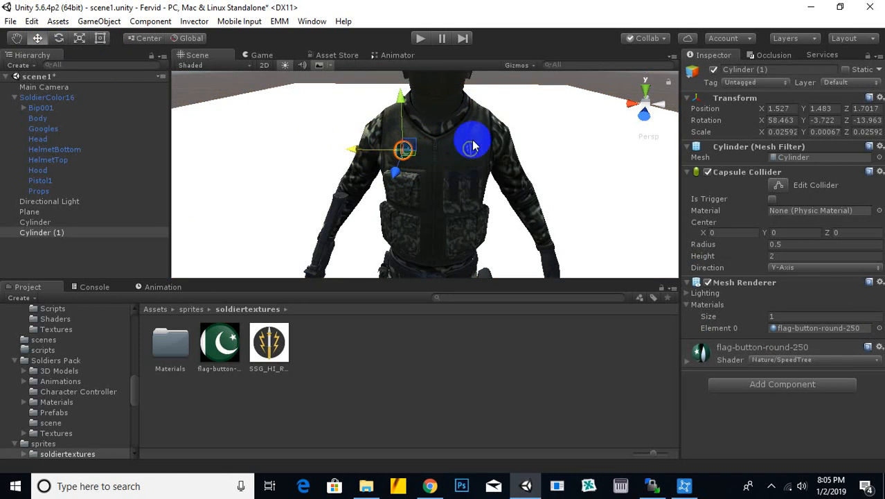
{"action": "scroll", "coordinate": [468, 146], "scroll_direction": "up", "scroll_amount": 3}
{"action": "scroll", "coordinate": [422, 155], "scroll_direction": "down", "scroll_amount": 3}
{"action": "scroll", "coordinate": [424, 155], "scroll_direction": "up", "scroll_amount": 5}
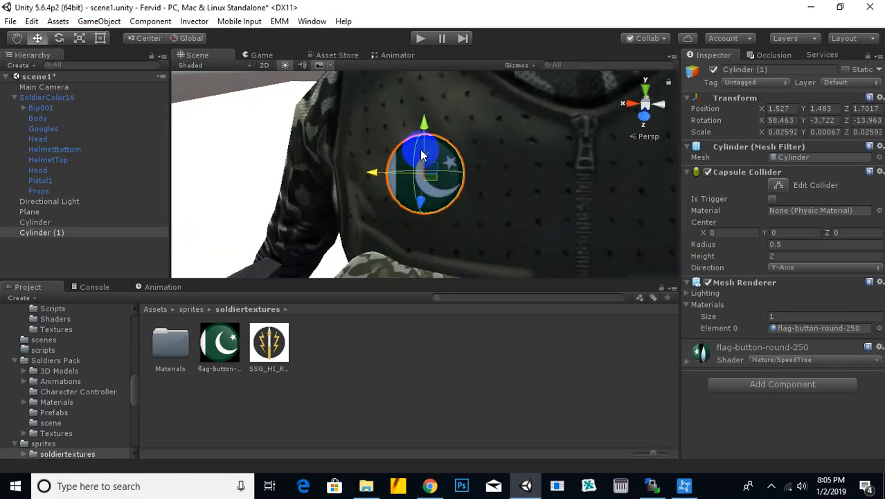
{"action": "scroll", "coordinate": [423, 167], "scroll_direction": "down", "scroll_amount": 5}
- Push the flag badge back into the vest surface to about Z 1.6957
{"action": "left_click_drag", "start_coordinate": [431, 175], "coordinate": [808, 124], "text": "alt"}
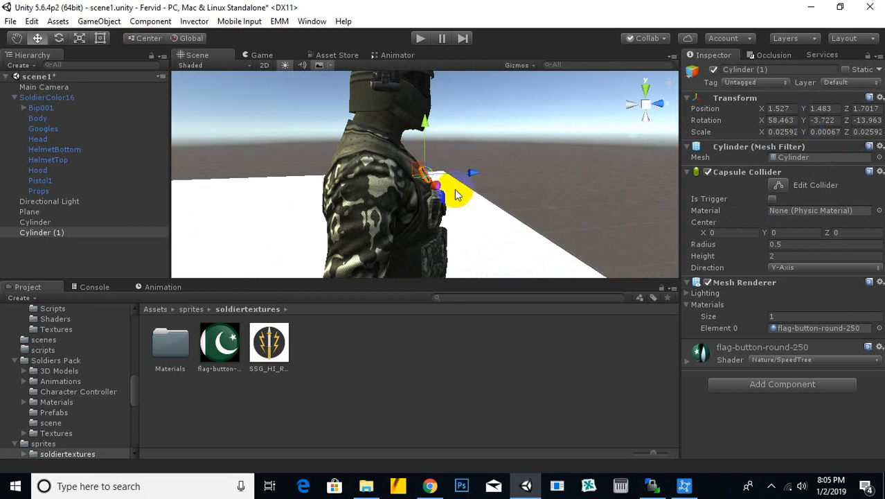
{"action": "scroll", "coordinate": [438, 177], "scroll_direction": "up", "scroll_amount": 4}
{"action": "scroll", "coordinate": [444, 169], "scroll_direction": "up", "scroll_amount": 4}
{"action": "scroll", "coordinate": [436, 169], "scroll_direction": "down", "scroll_amount": 4}
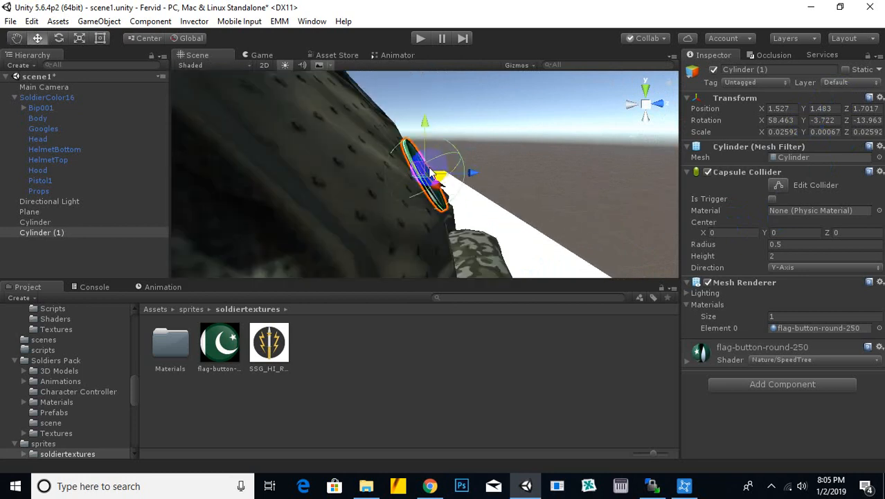
{"action": "left_click_drag", "start_coordinate": [472, 184], "coordinate": [469, 181]}
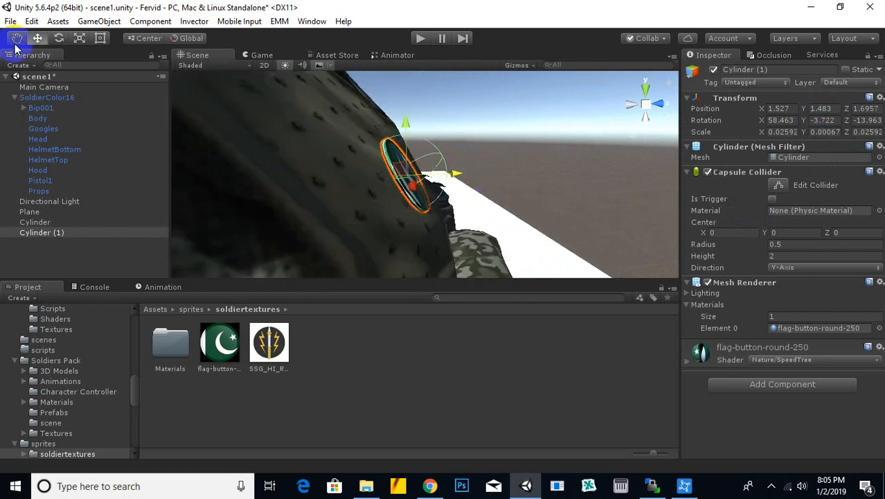
- Tilt the flag badge to follow the chest slope, to about X 54.2, Y -3.0, Z -12.0
{"action": "left_click", "coordinate": [59, 39]}
{"action": "left_click_drag", "start_coordinate": [459, 148], "coordinate": [455, 148]}
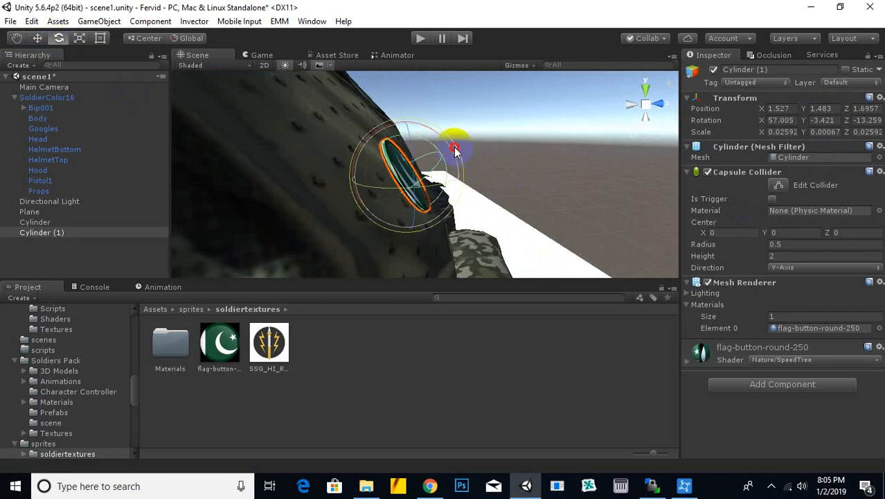
{"action": "left_click_drag", "start_coordinate": [525, 156], "coordinate": [230, 200], "text": "alt"}
{"action": "scroll", "coordinate": [409, 213], "scroll_direction": "down", "scroll_amount": 8}
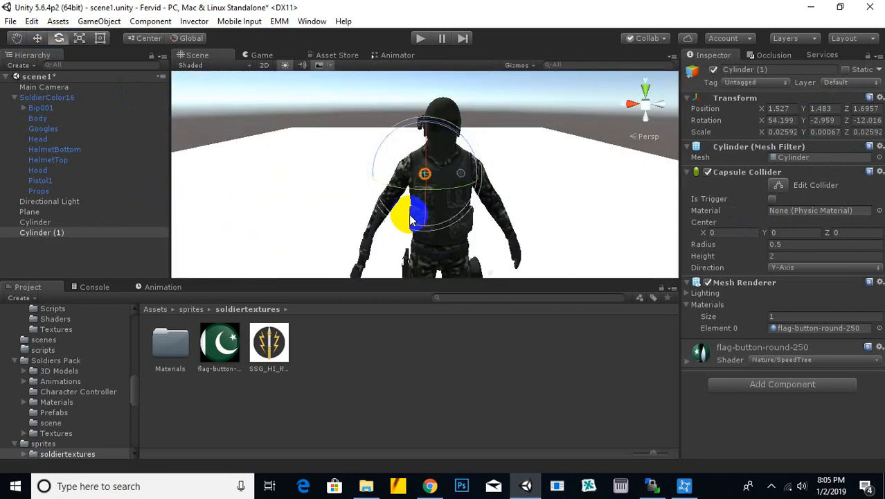
- Push the SSG badge back against the vest to about Z 1.6926
{"action": "middle_click_drag", "start_coordinate": [471, 218], "coordinate": [409, 220]}
{"action": "scroll", "coordinate": [420, 178], "scroll_direction": "up", "scroll_amount": 8}
{"action": "left_click", "coordinate": [315, 169]}
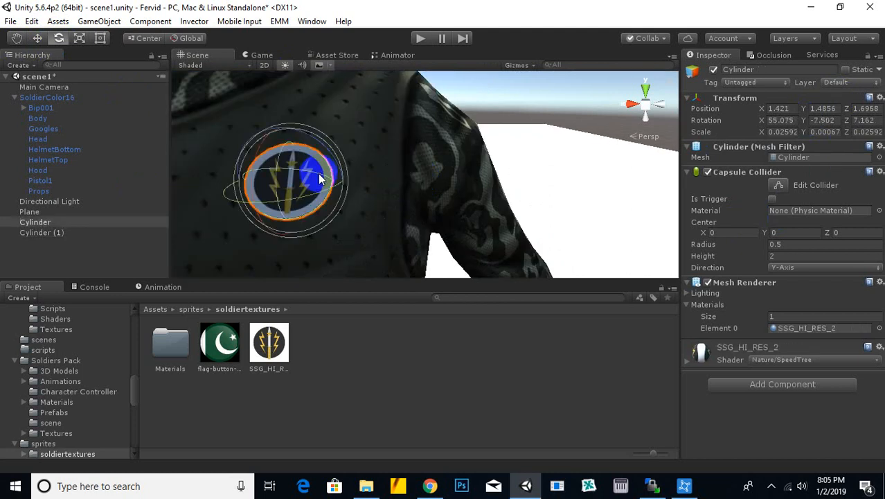
{"action": "left_click_drag", "start_coordinate": [316, 169], "coordinate": [406, 169], "text": "alt"}
{"action": "left_click", "coordinate": [38, 38]}
{"action": "left_click", "coordinate": [460, 177]}
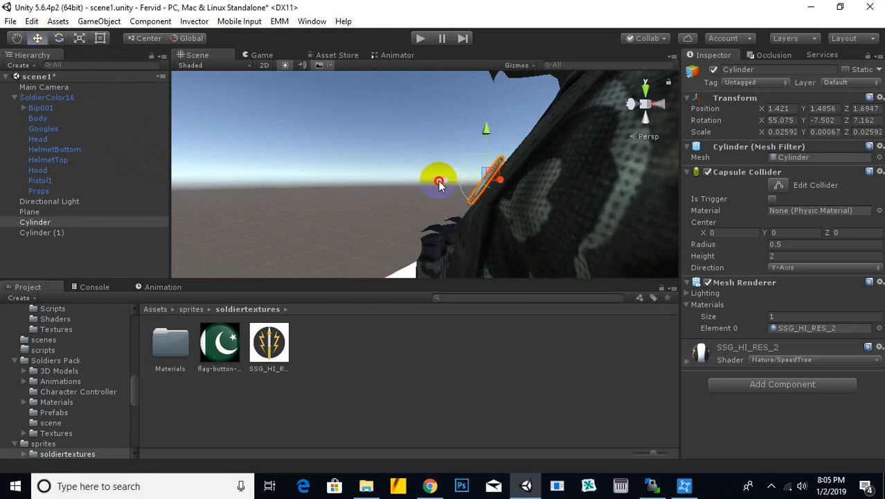
{"action": "right_click_drag", "start_coordinate": [441, 187], "coordinate": [543, 200]}
{"action": "scroll", "coordinate": [488, 184], "scroll_direction": "down", "scroll_amount": 10}
{"action": "scroll", "coordinate": [418, 171], "scroll_direction": "up", "scroll_amount": 3}
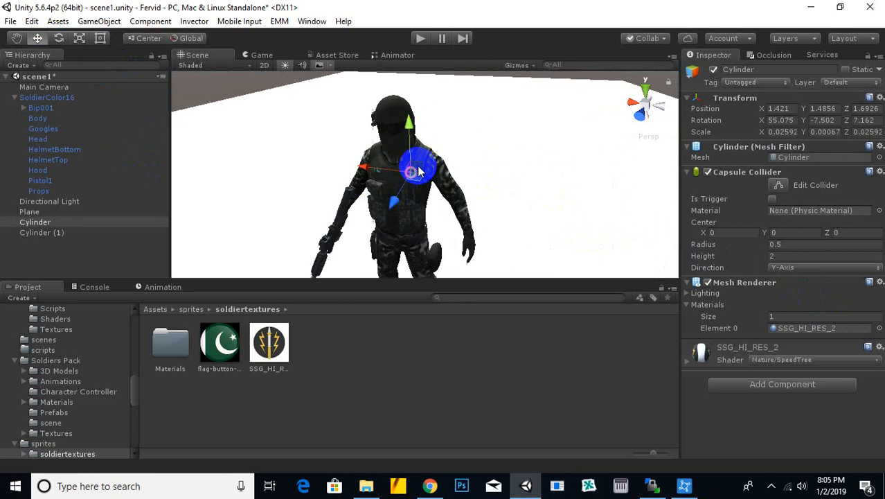
- Duplicate the SSG badge and move the copy to the back of the soldier's head at about X 1.4694, Y 1.6544, Z 1.5832
{"action": "middle_click_drag", "start_coordinate": [381, 192], "coordinate": [486, 215]}
{"action": "scroll", "coordinate": [530, 183], "scroll_direction": "up", "scroll_amount": 4}
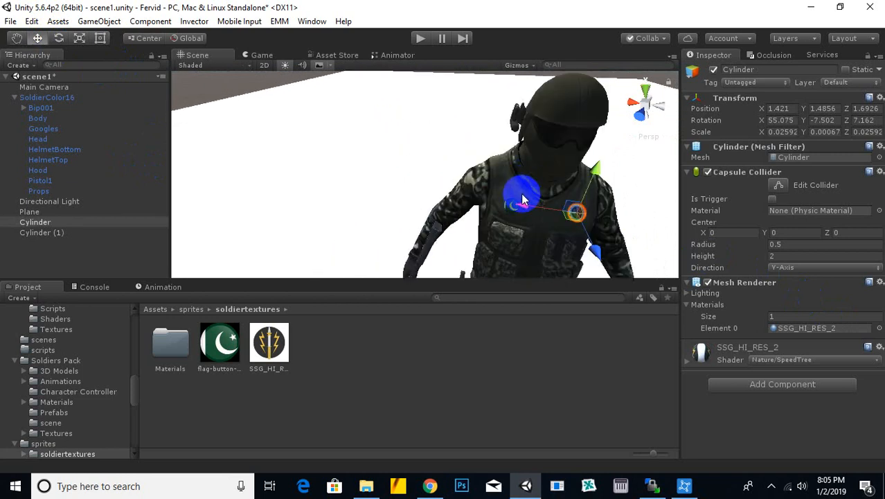
{"action": "key", "text": "ctrl+d"}
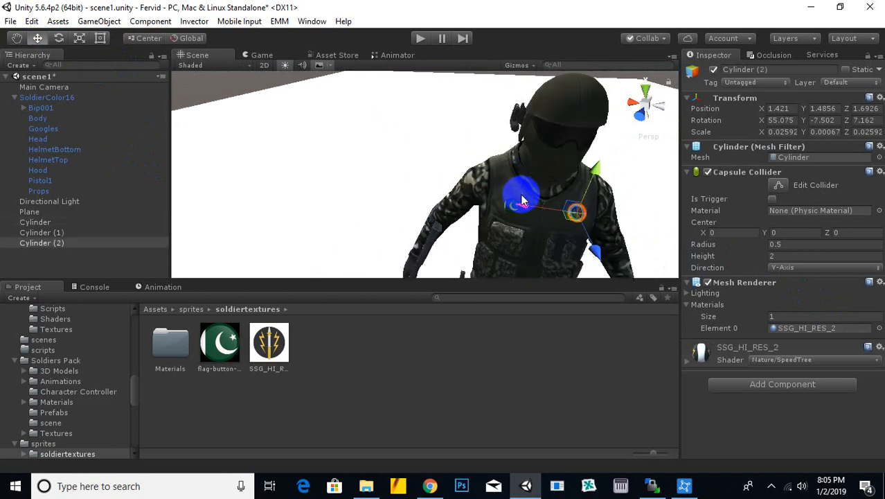
{"action": "left_click_drag", "start_coordinate": [524, 201], "coordinate": [275, 158], "text": "alt"}
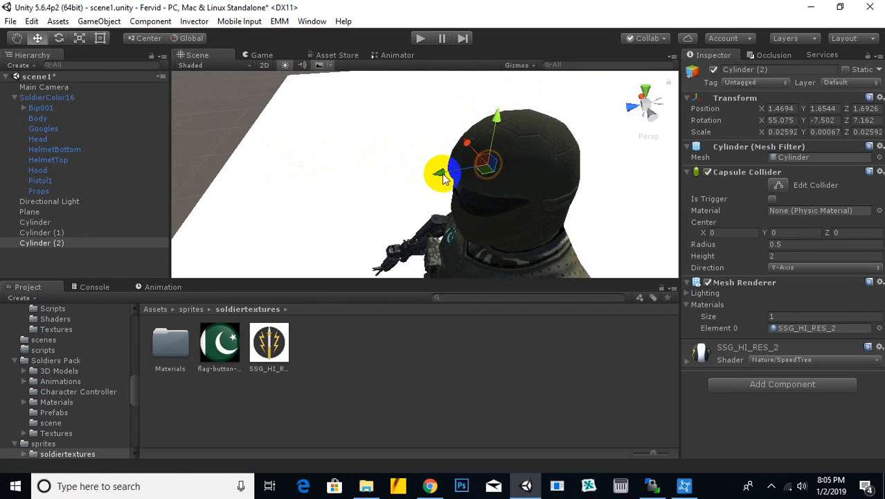
{"action": "left_click_drag", "start_coordinate": [443, 178], "coordinate": [210, 151]}
- Rotate the copied SSG badge to face outward from the back of the head, at about X 85.7, Y -90.0, Z -76.7
{"action": "left_click", "coordinate": [59, 40]}
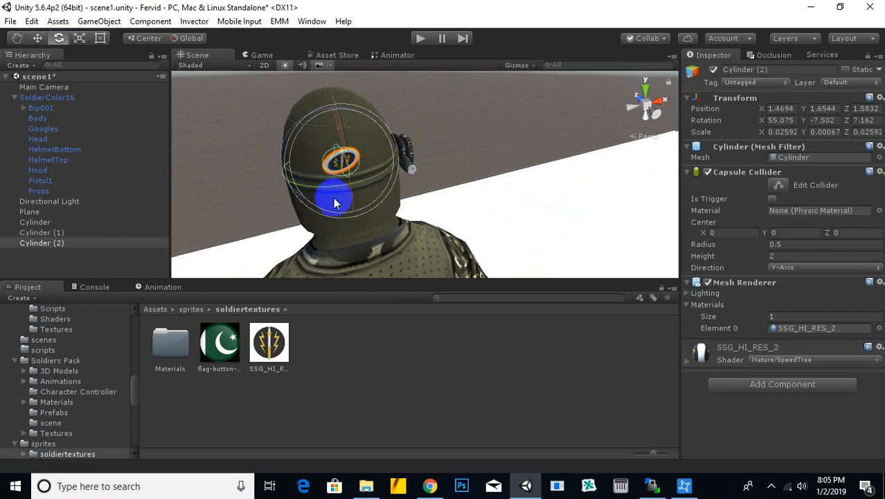
{"action": "left_click_drag", "start_coordinate": [353, 206], "coordinate": [345, 197]}
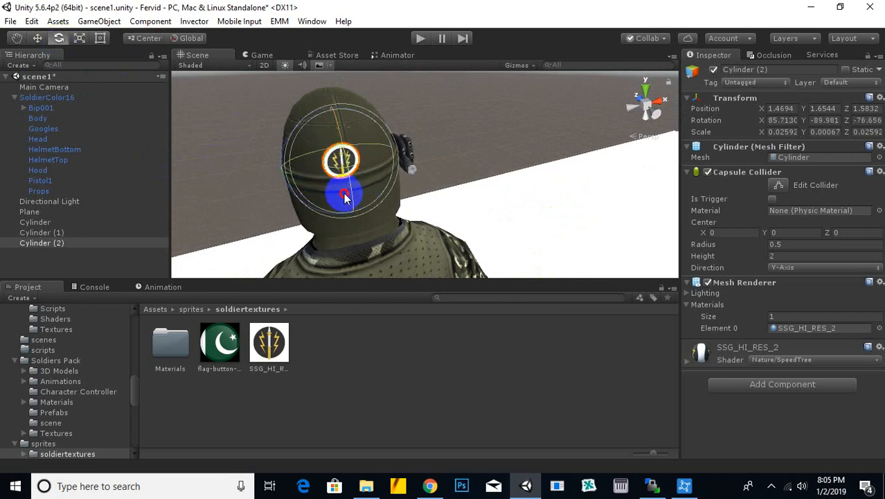